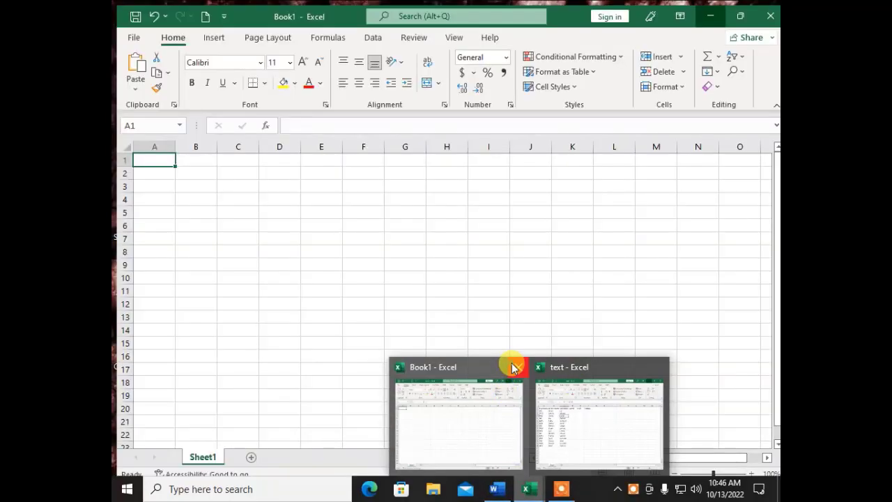
- Close the blank Book1 workbook and bring up the 'MS EXCEL TEXT Formulas' Word document
{"action": "left_click", "coordinate": [513, 368]}
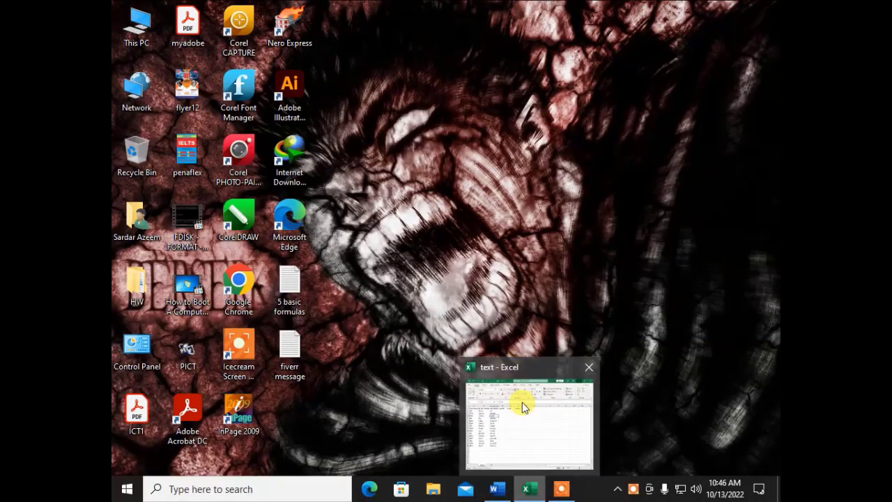
{"action": "left_click", "coordinate": [505, 491]}
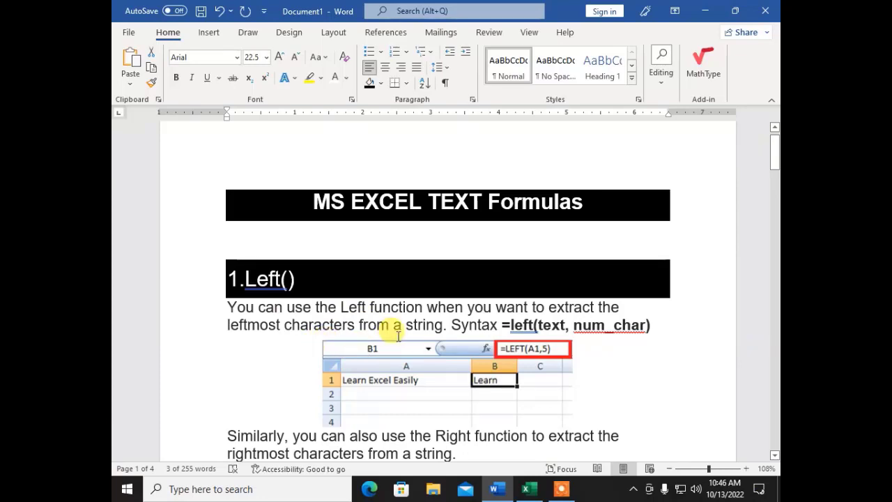
- Move the Left() syntax =left(text, num_char) onto its own paragraph below the description
{"action": "scroll", "coordinate": [395, 336], "scroll_direction": "down", "scroll_amount": 2}
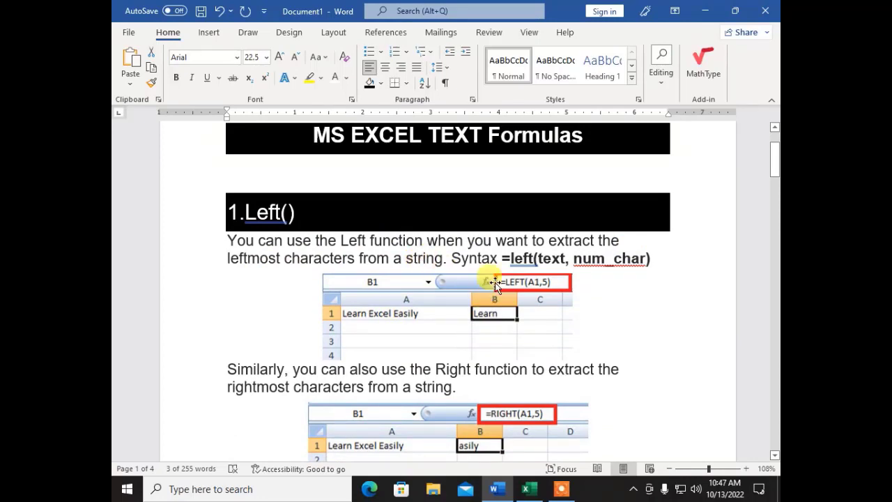
{"action": "left_click", "coordinate": [451, 256]}
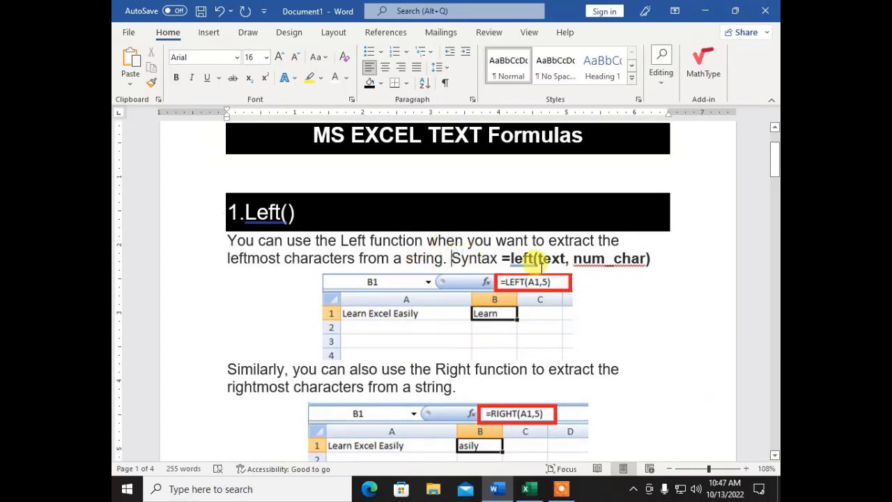
{"action": "key", "text": "Return"}
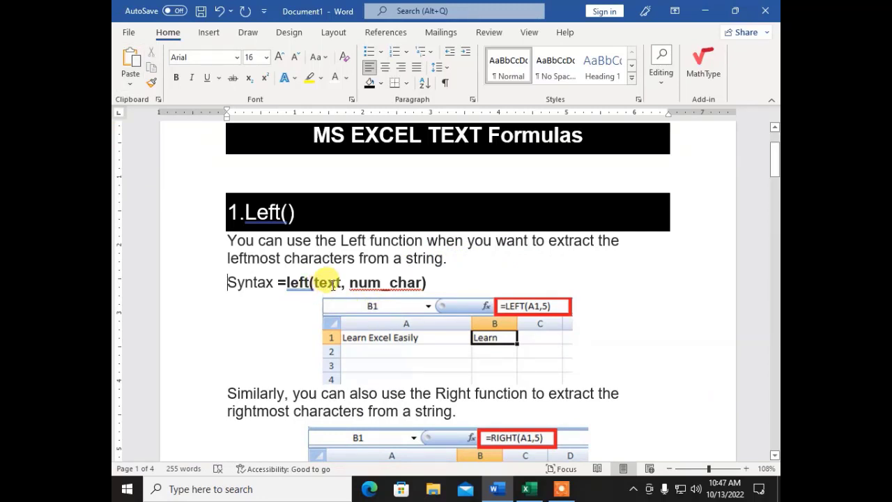
{"action": "left_click", "coordinate": [333, 283]}
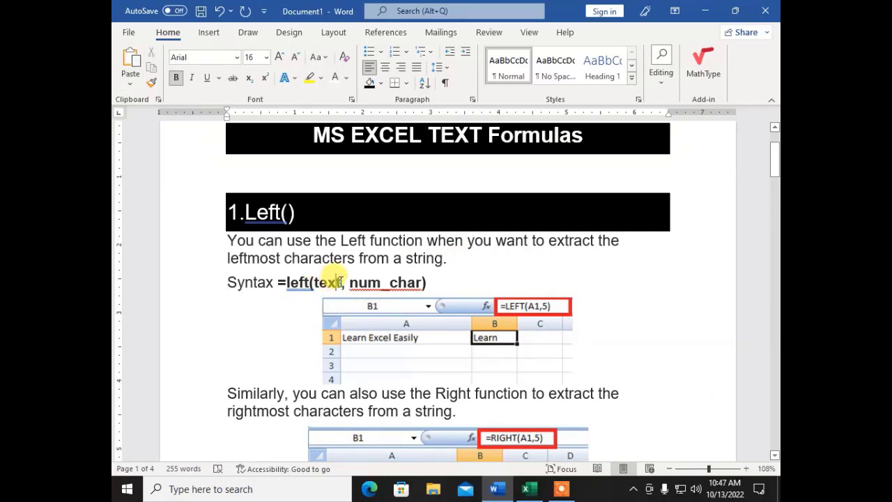
{"action": "left_click_drag", "start_coordinate": [337, 280], "coordinate": [319, 289]}
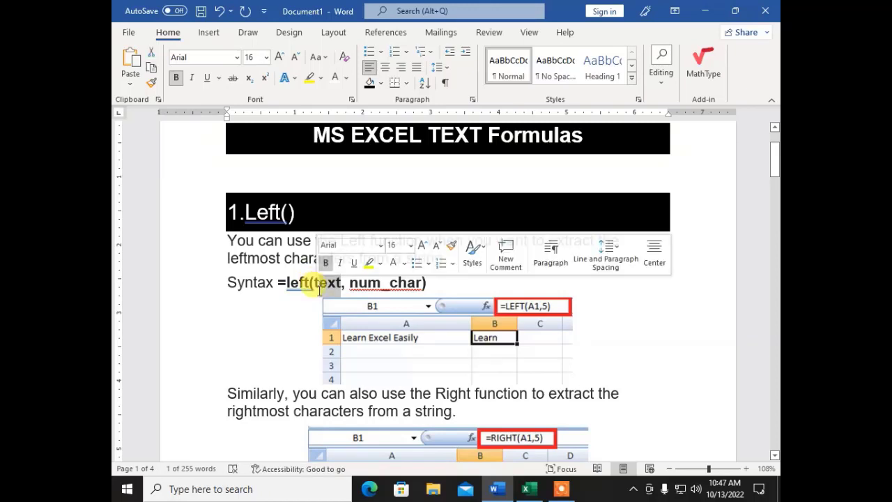
{"action": "left_click", "coordinate": [319, 287]}
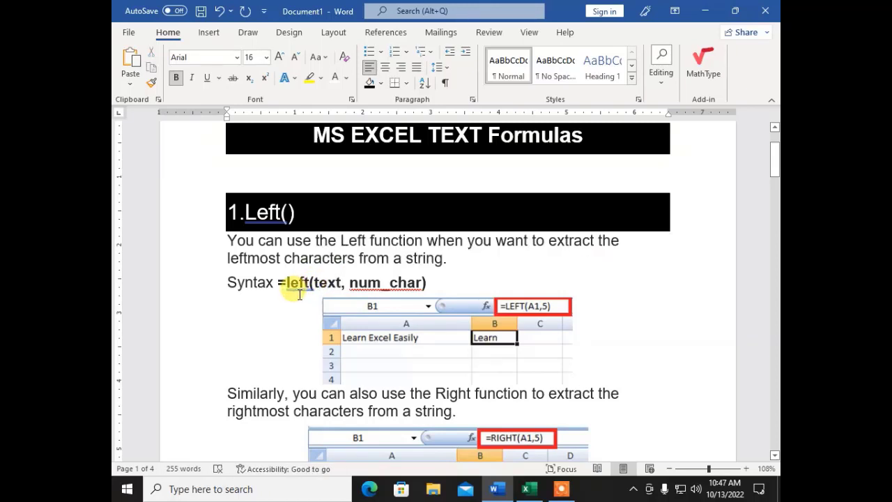
{"action": "left_click", "coordinate": [369, 285]}
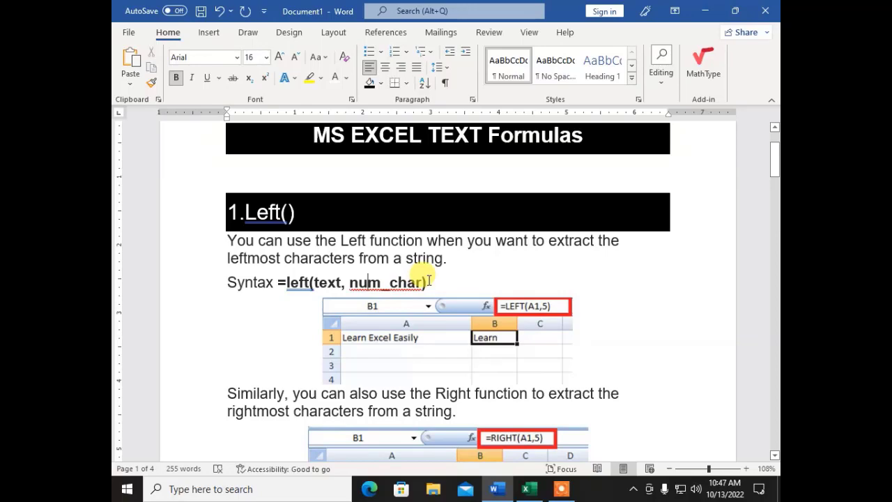
- In the text workbook, enter the heading Left in G1, fixing the 'Lest' typo, and zoom in
{"action": "left_click", "coordinate": [528, 491]}
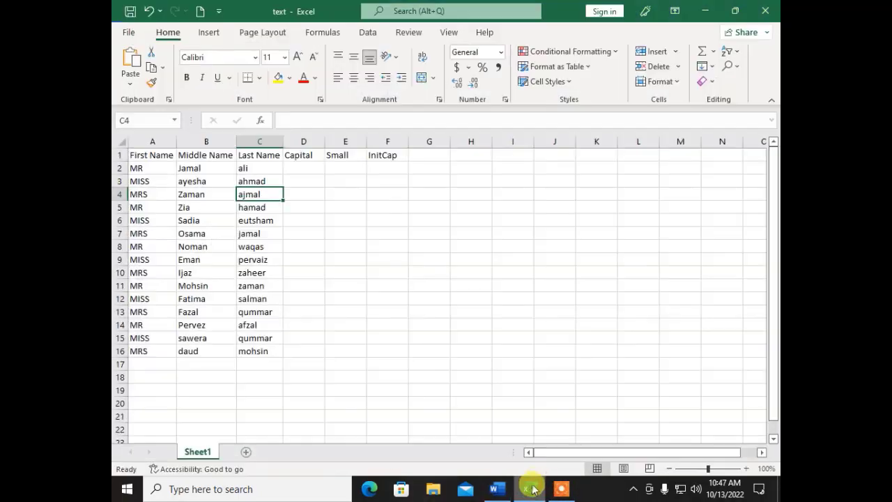
{"action": "left_click", "coordinate": [435, 155]}
{"action": "type", "text": "Lest"}
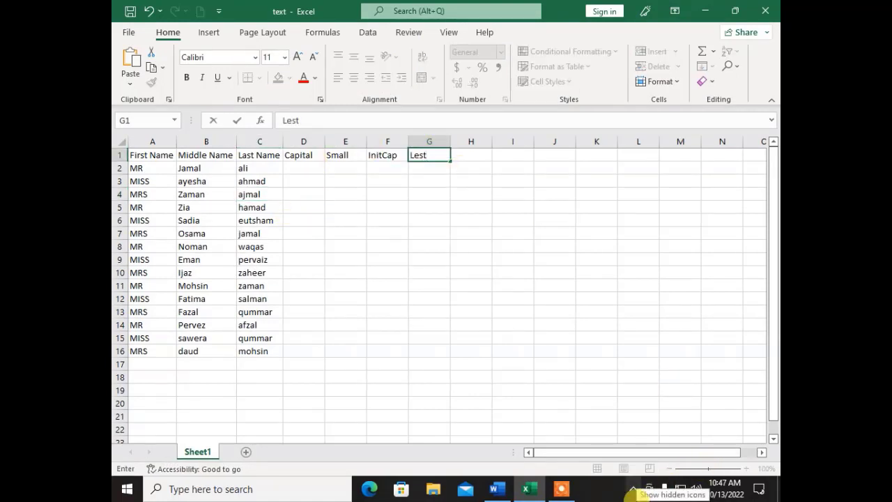
{"action": "key", "text": "Return"}
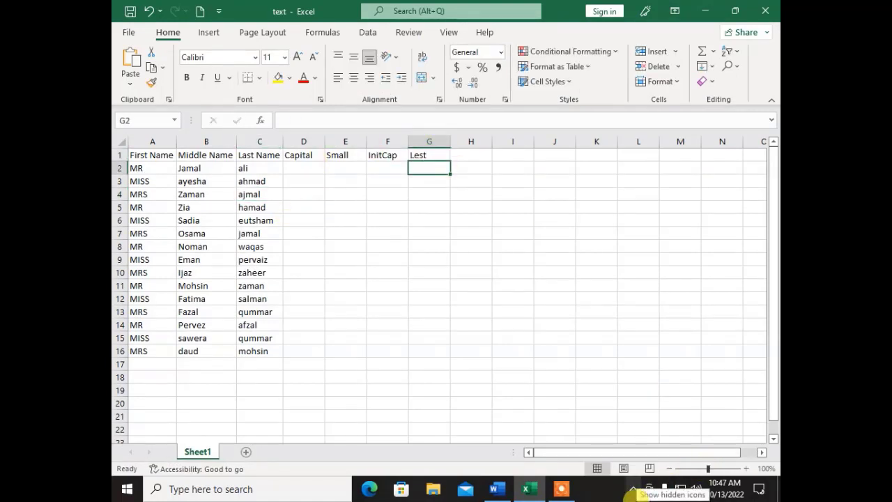
{"action": "key", "text": "Up"}
{"action": "type", "text": "Left"}
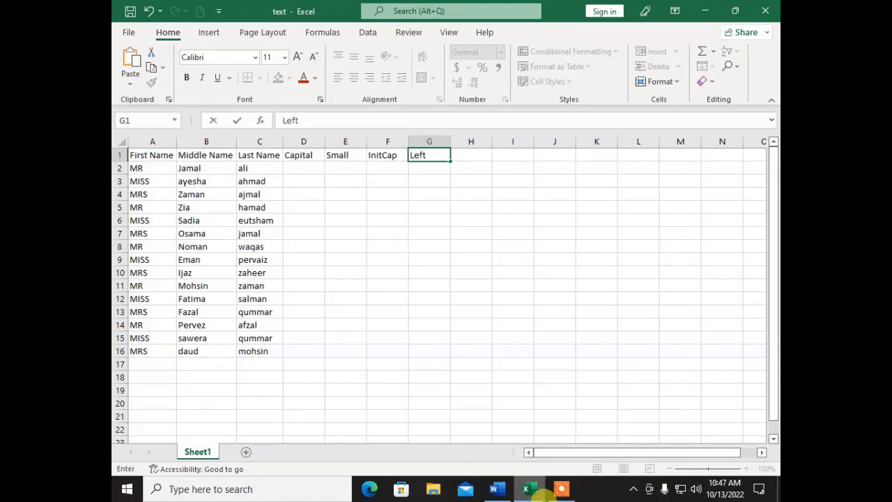
{"action": "key", "text": "Return"}
{"action": "key", "text": "Up"}
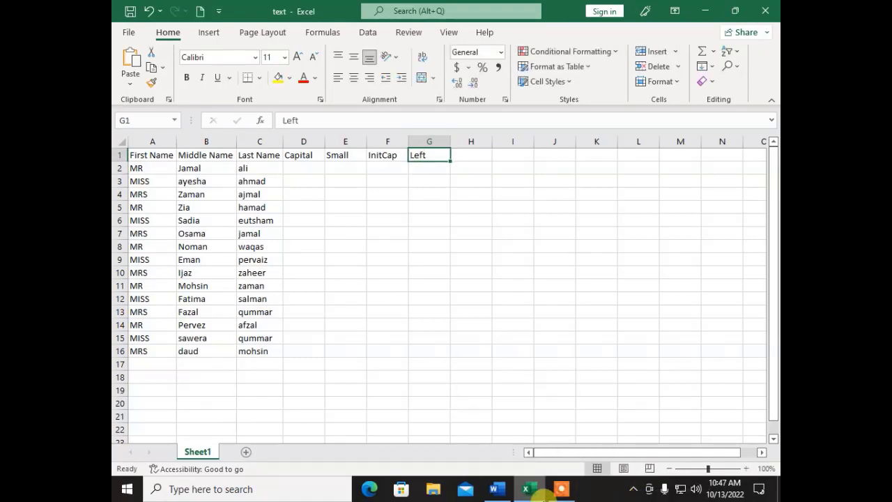
{"action": "left_click", "coordinate": [723, 469]}
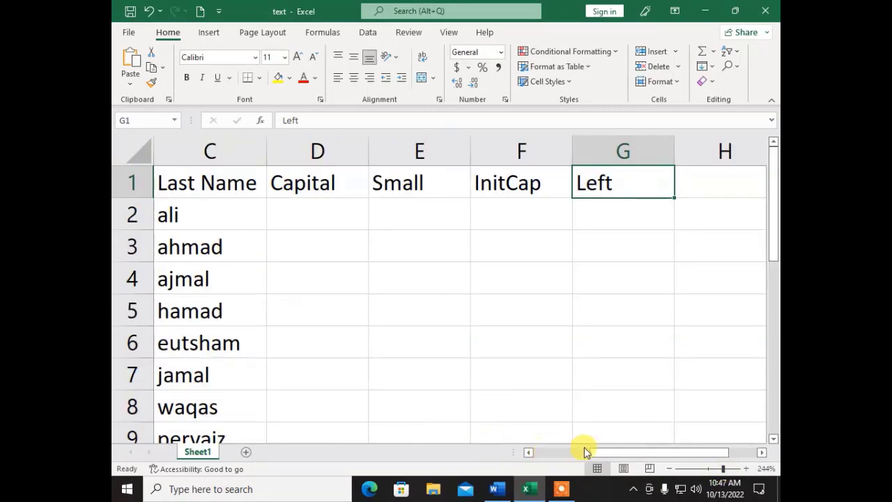
{"action": "left_click_drag", "start_coordinate": [598, 453], "coordinate": [570, 457]}
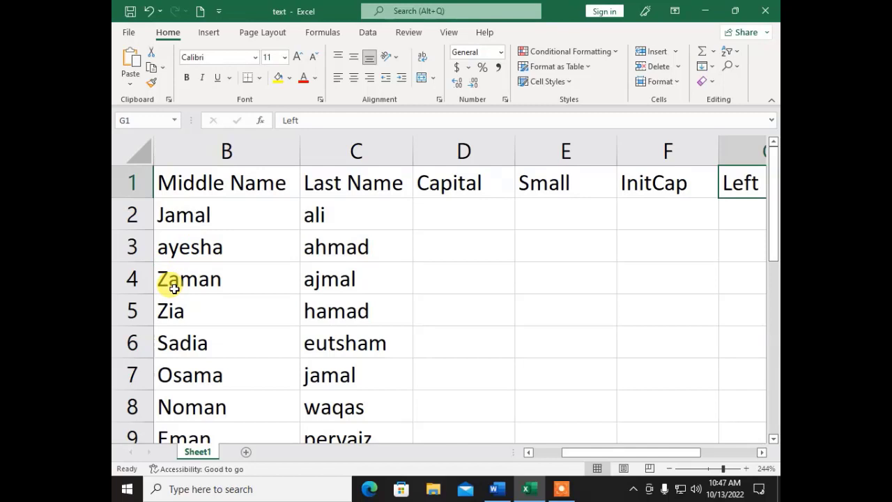
{"action": "left_click_drag", "start_coordinate": [663, 453], "coordinate": [693, 453]}
{"action": "left_click", "coordinate": [595, 224]}
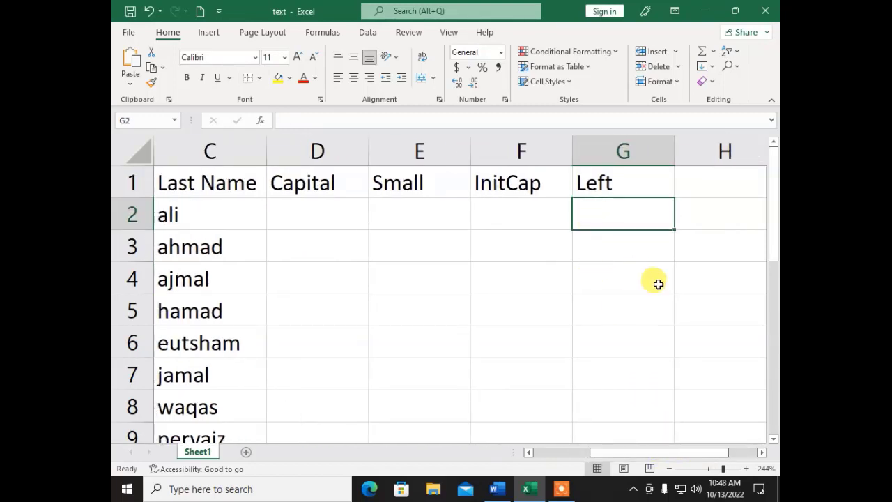
- Enter =LEFT(B2,3) in G2 to take the first three letters of the middle name
{"action": "type", "text": "="}
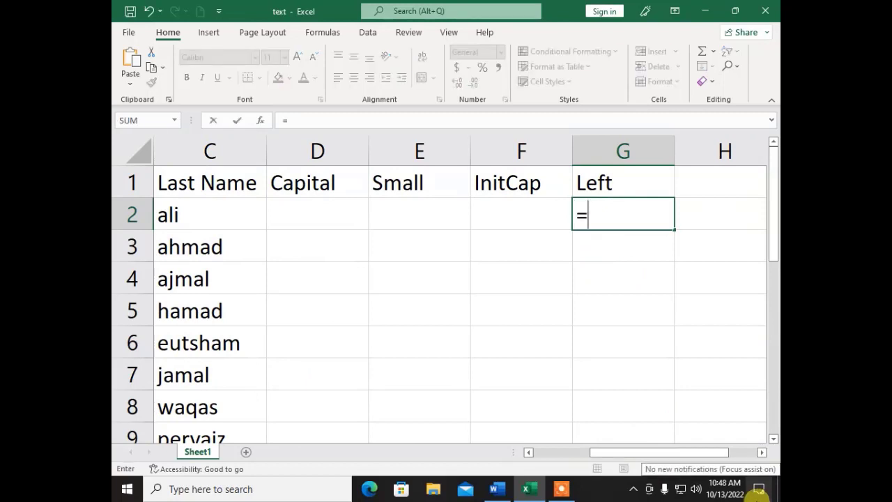
{"action": "type", "text": "left"}
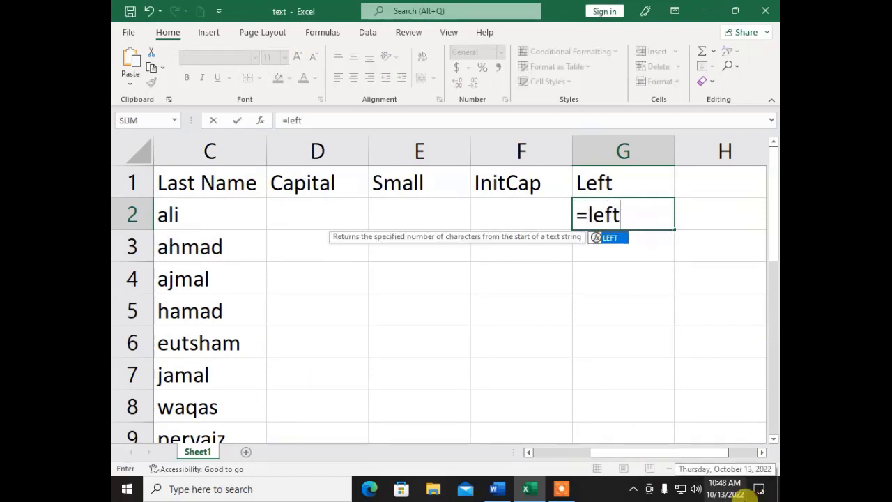
{"action": "type", "text": "("}
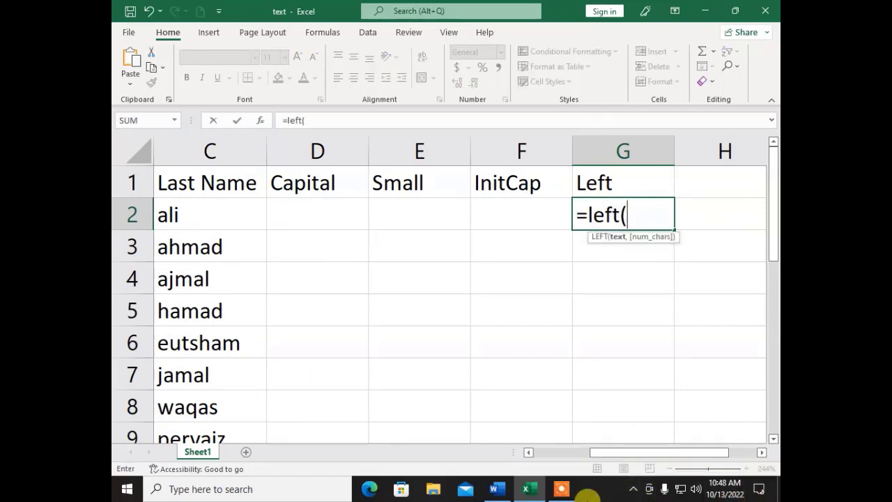
{"action": "left_click_drag", "start_coordinate": [590, 454], "coordinate": [540, 456]}
{"action": "left_click", "coordinate": [317, 216]}
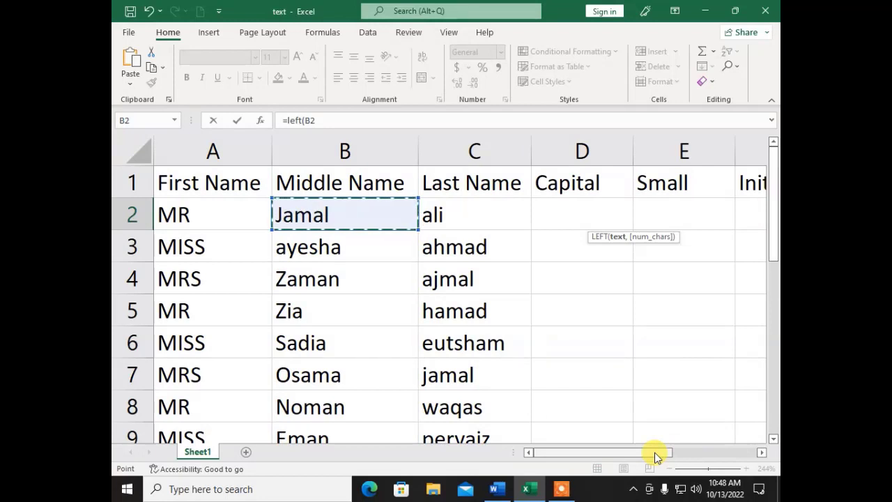
{"action": "left_click_drag", "start_coordinate": [654, 453], "coordinate": [743, 452]}
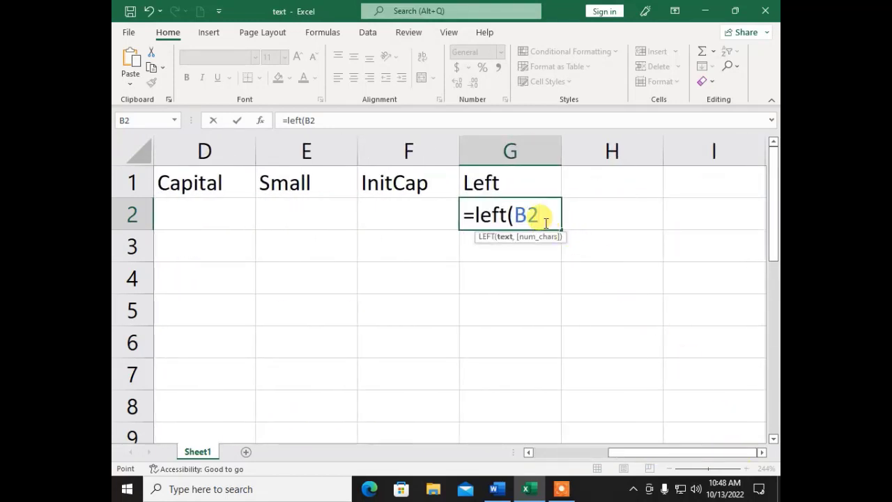
{"action": "type", "text": ","}
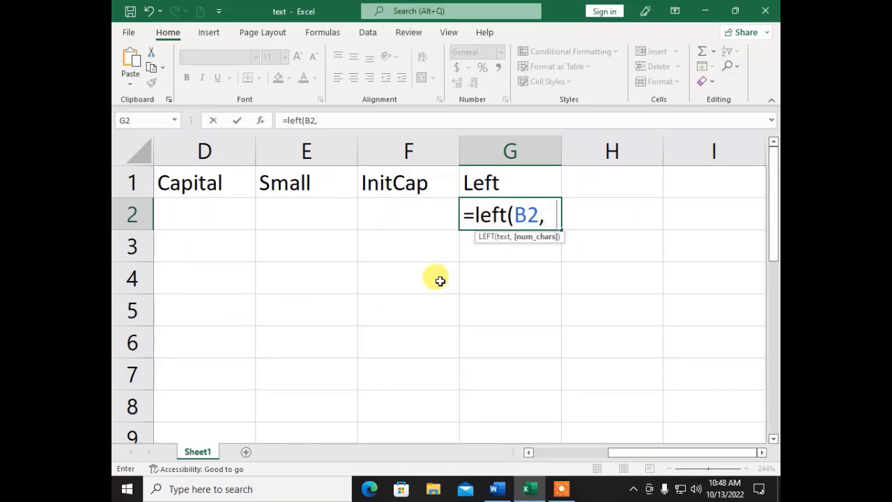
{"action": "type", "text": "3)"}
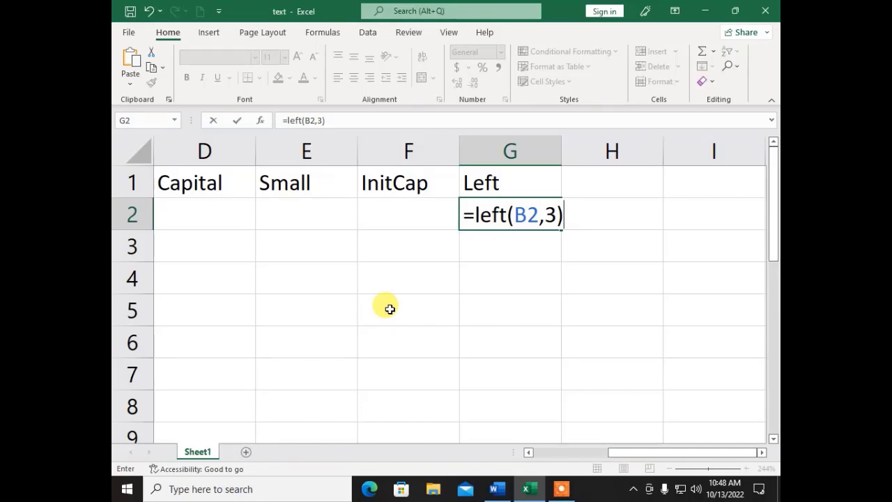
{"action": "key", "text": "Return"}
{"action": "key", "text": "Up"}
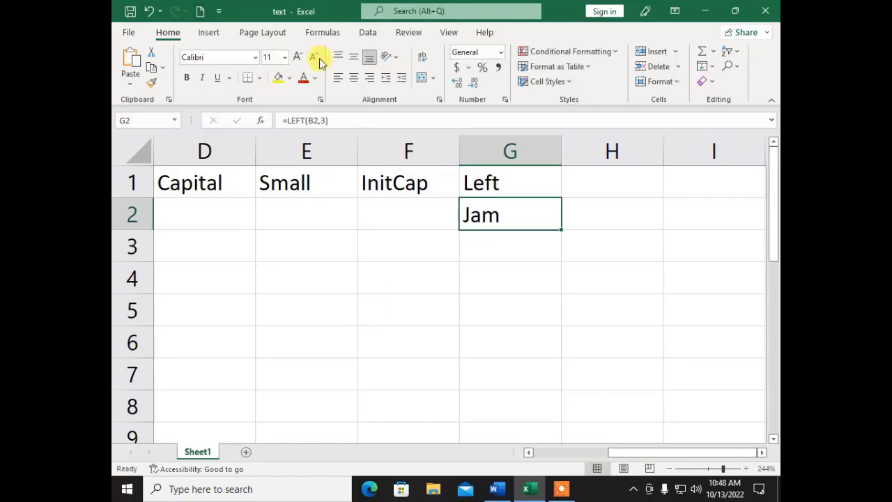
- Fill the LEFT formula down to G16 and reduce the zoom to 166%
{"action": "double_click", "coordinate": [563, 229]}
{"action": "scroll", "coordinate": [532, 272], "scroll_direction": "down", "scroll_amount": 3}
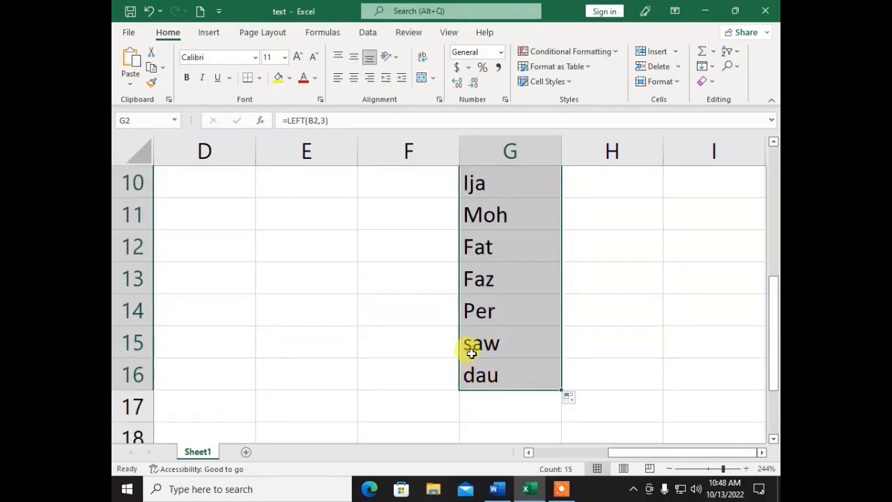
{"action": "scroll", "coordinate": [474, 341], "scroll_direction": "up", "scroll_amount": 2}
{"action": "scroll", "coordinate": [474, 342], "scroll_direction": "up", "scroll_amount": 1}
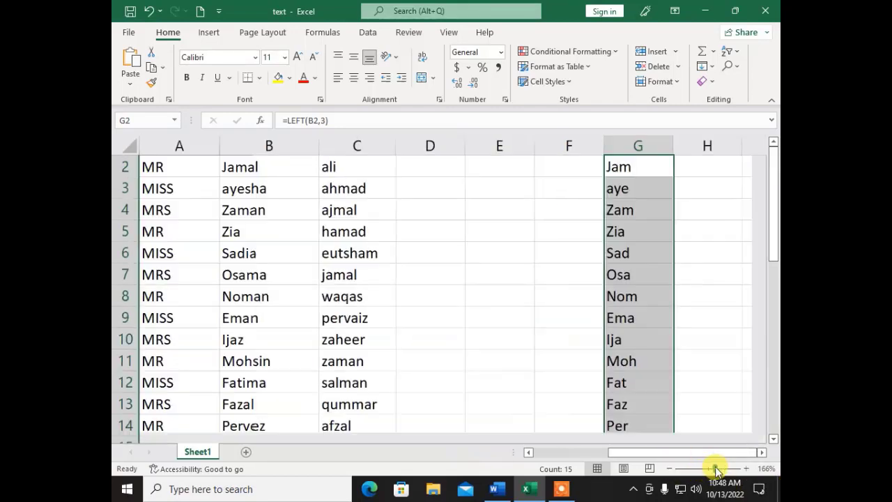
{"action": "left_click_drag", "start_coordinate": [723, 468], "coordinate": [716, 468]}
{"action": "scroll", "coordinate": [331, 279], "scroll_direction": "up", "scroll_amount": 1}
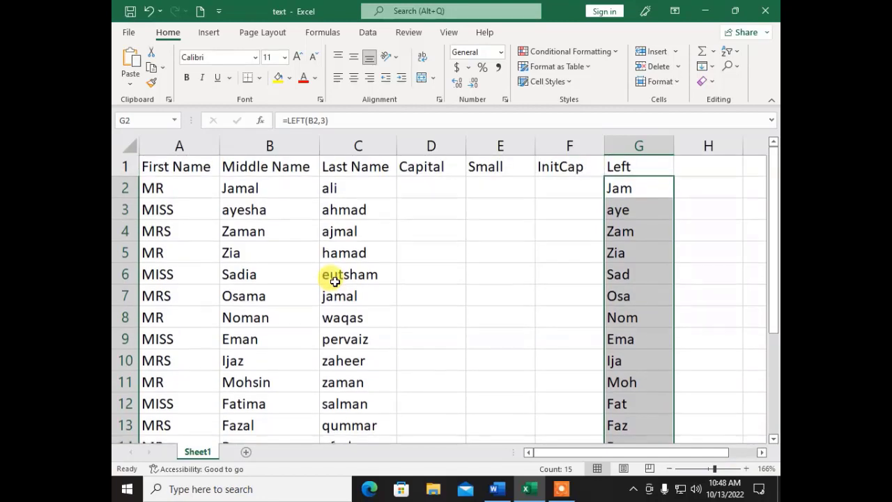
- Add the heading Right in cell H1
{"action": "left_click", "coordinate": [686, 167]}
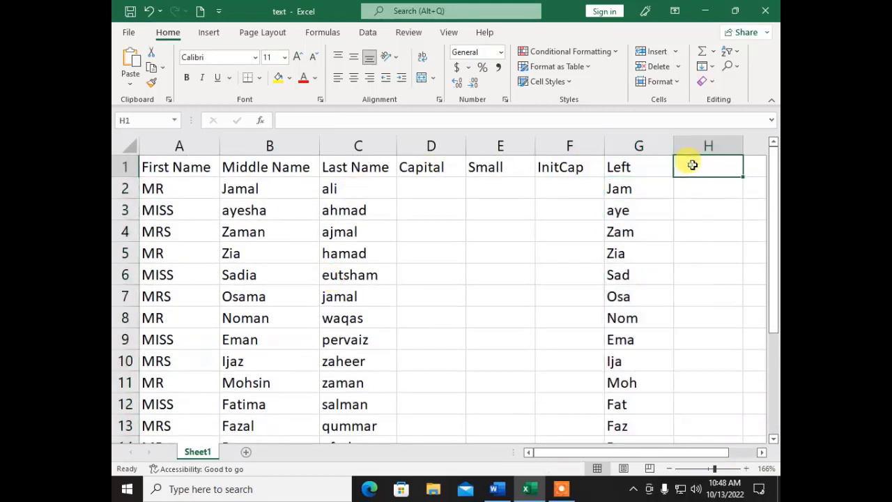
{"action": "type", "text": "R"}
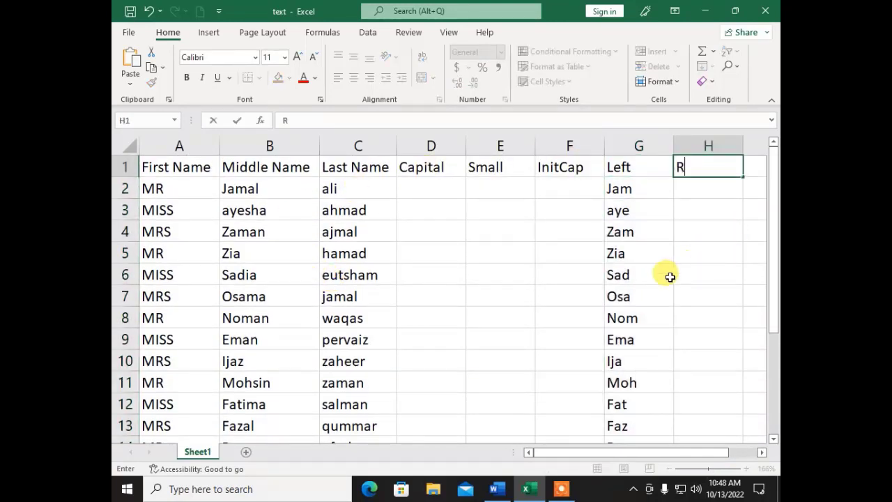
{"action": "type", "text": "ight"}
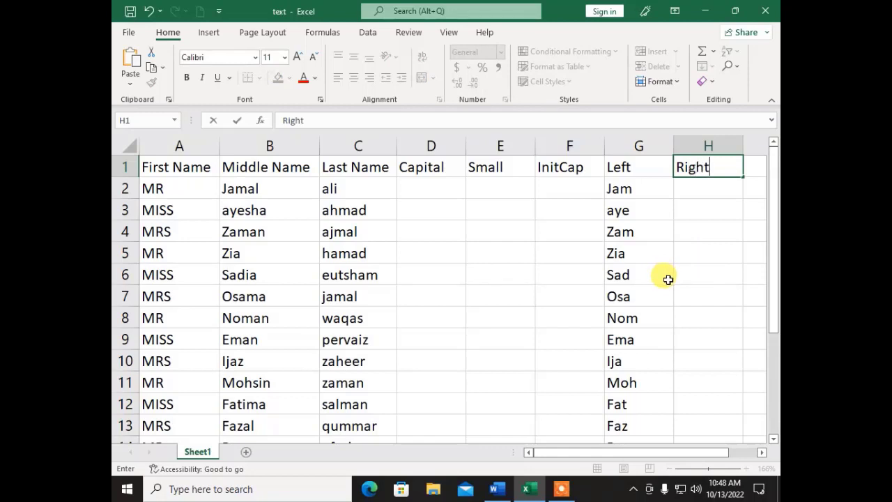
{"action": "key", "text": "Return"}
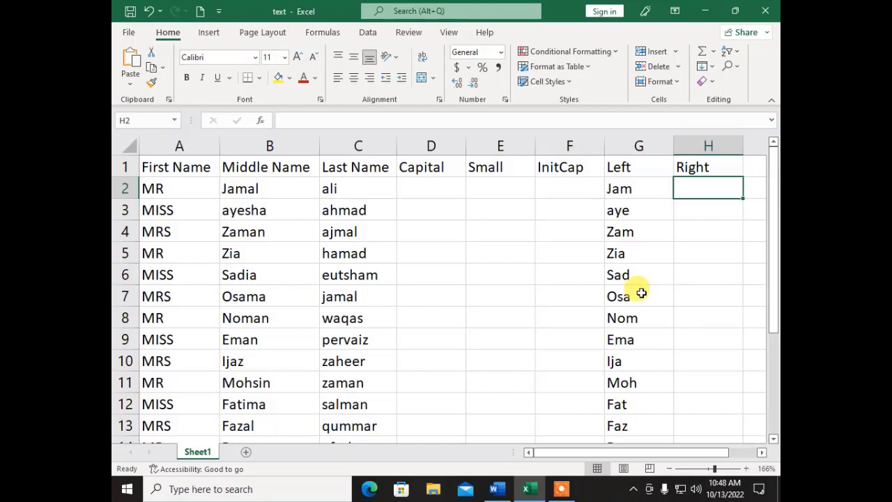
- Enter =RIGHT(B2,2) in H2 and fill it down column H to row 16
{"action": "type", "text": "=rig"}
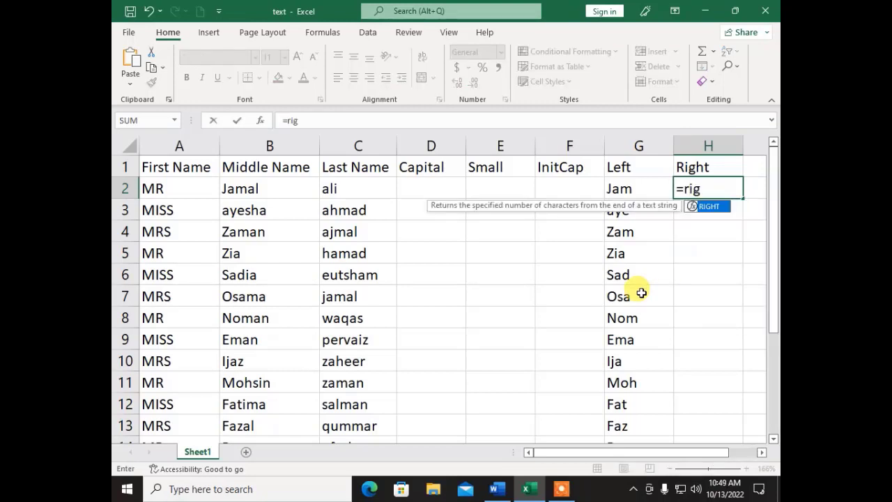
{"action": "type", "text": "ht("}
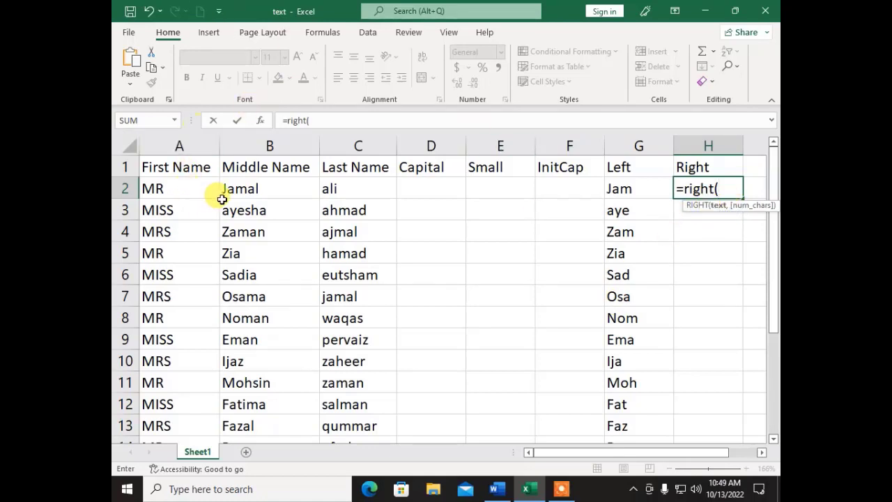
{"action": "left_click", "coordinate": [256, 185]}
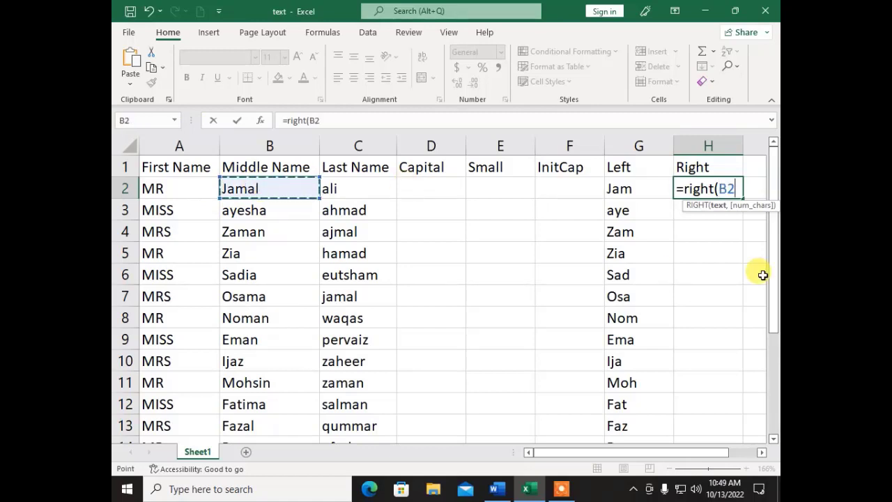
{"action": "type", "text": "."}
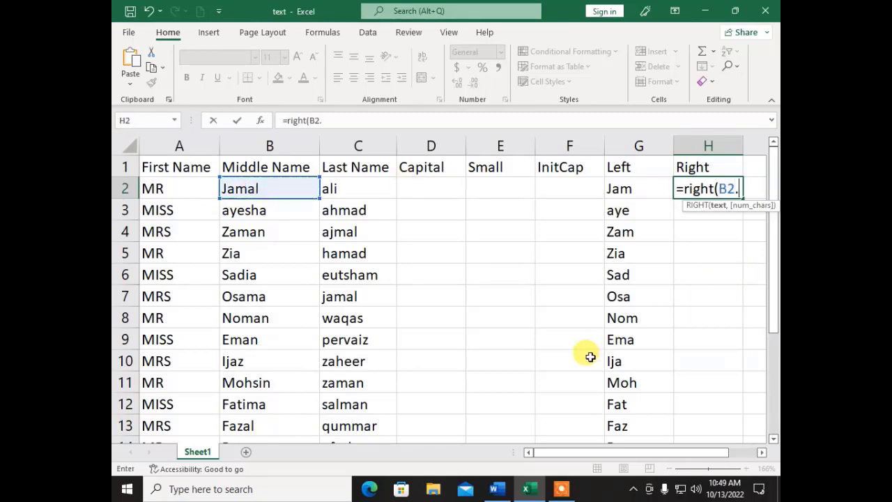
{"action": "key", "text": "BackSpace"}
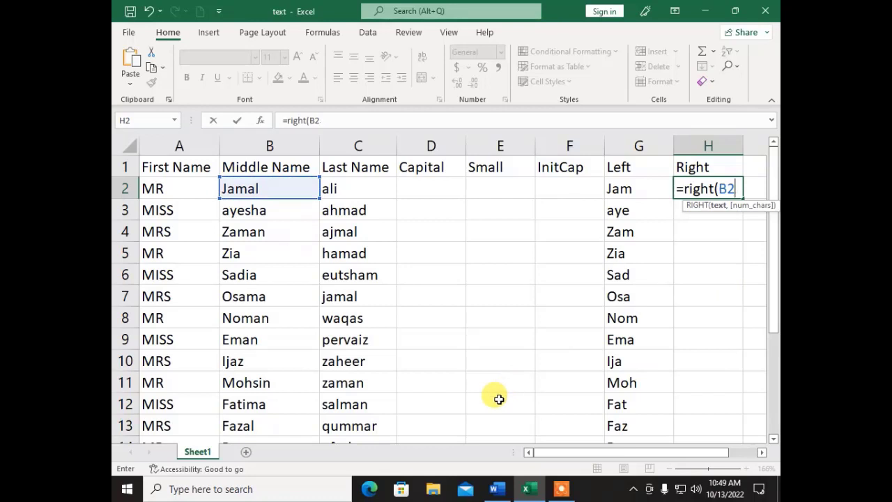
{"action": "type", "text": ",2"}
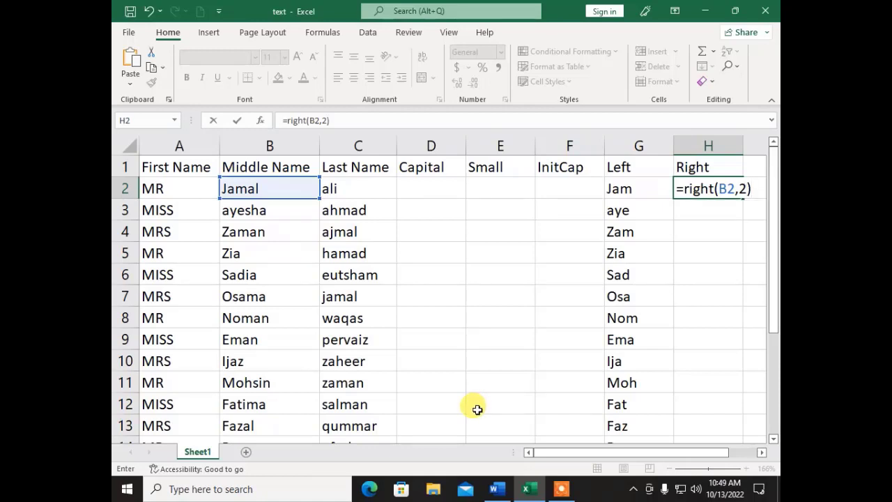
{"action": "key", "text": "Return"}
{"action": "key", "text": "Up"}
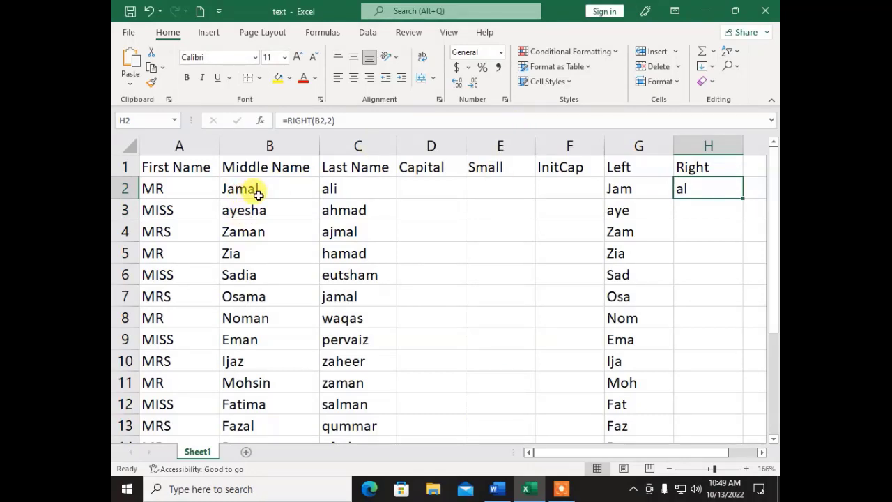
{"action": "double_click", "coordinate": [744, 198]}
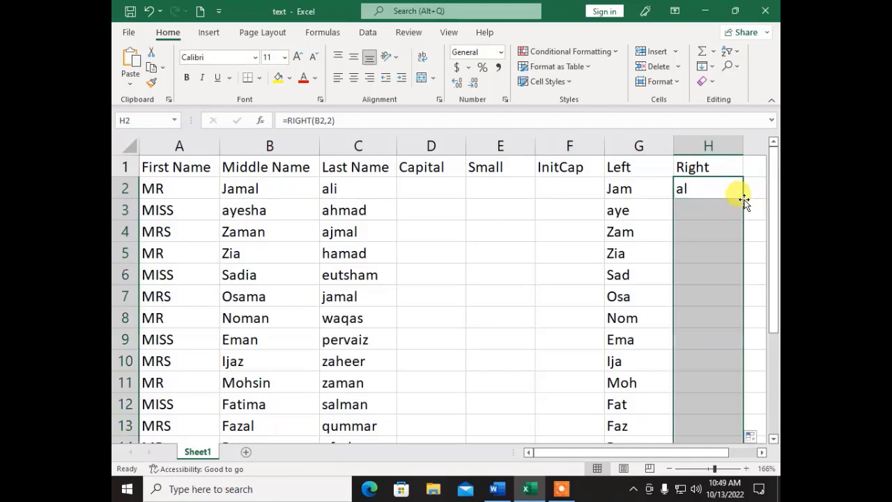
{"action": "left_click", "coordinate": [705, 211]}
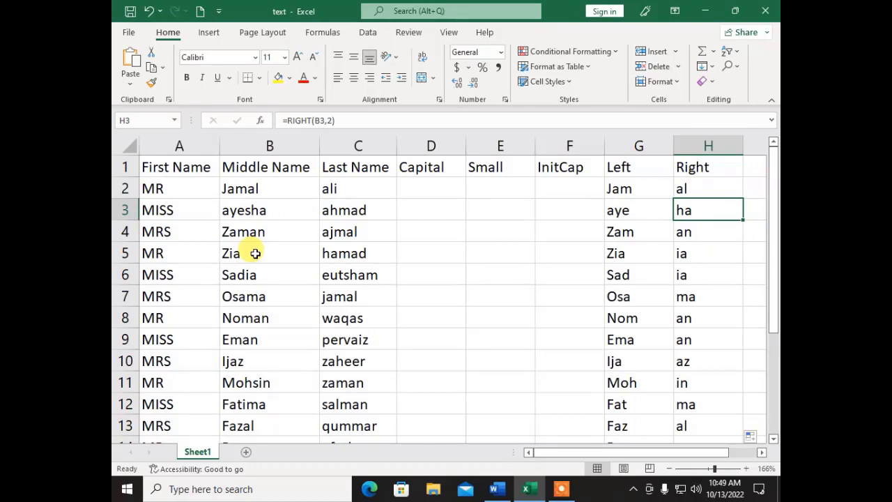
{"action": "scroll", "coordinate": [714, 347], "scroll_direction": "down", "scroll_amount": 3}
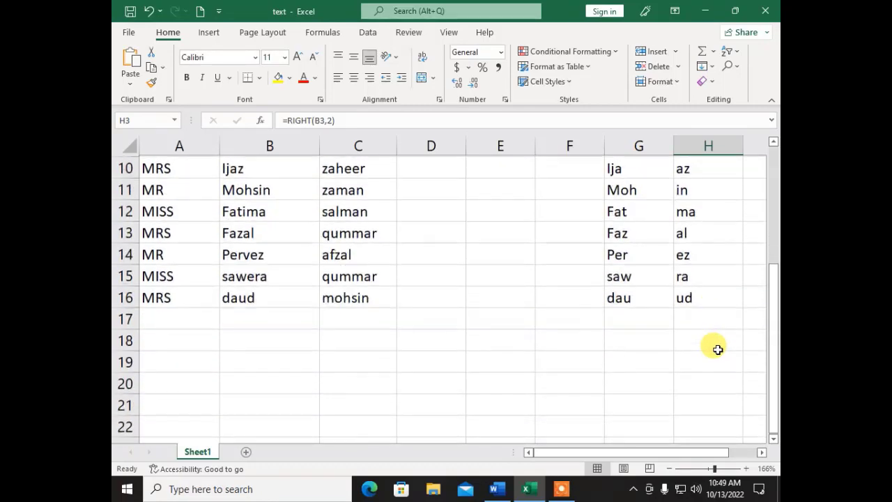
{"action": "scroll", "coordinate": [715, 346], "scroll_direction": "up", "scroll_amount": 3}
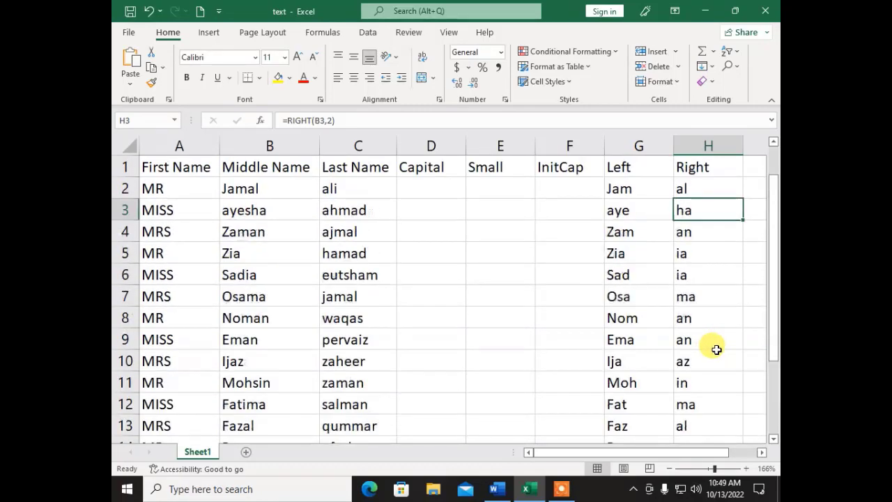
- Review the Left, Right and Len() examples in the Word tutorial, then return to Excel
{"action": "left_click", "coordinate": [496, 489]}
{"action": "scroll", "coordinate": [459, 306], "scroll_direction": "down", "scroll_amount": 1}
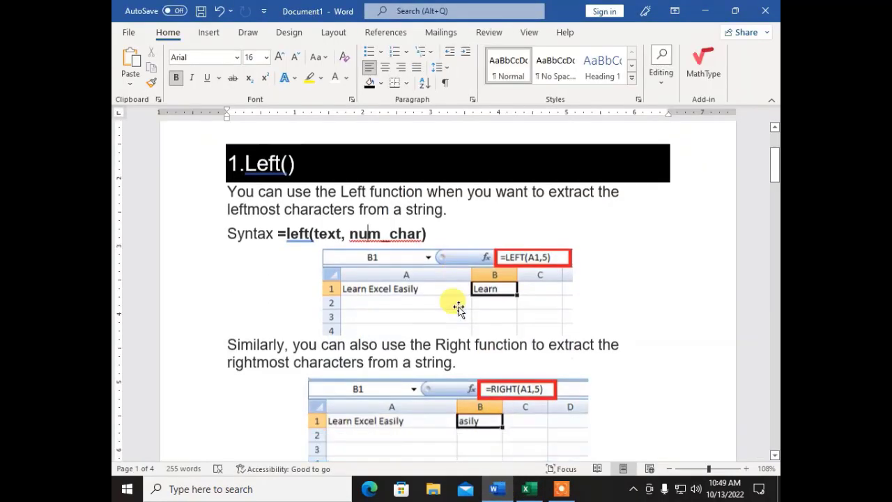
{"action": "scroll", "coordinate": [458, 306], "scroll_direction": "down", "scroll_amount": 4}
{"action": "scroll", "coordinate": [453, 354], "scroll_direction": "up", "scroll_amount": 3}
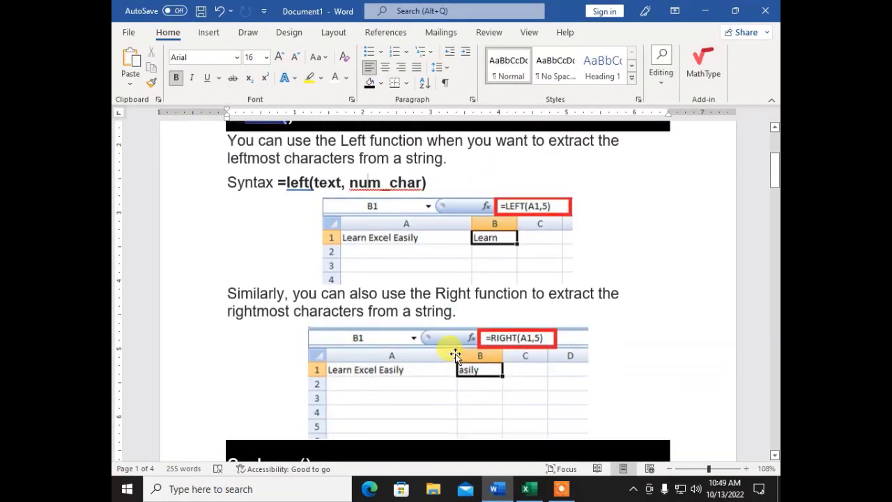
{"action": "scroll", "coordinate": [315, 265], "scroll_direction": "down", "scroll_amount": 3}
{"action": "scroll", "coordinate": [327, 278], "scroll_direction": "up", "scroll_amount": 3}
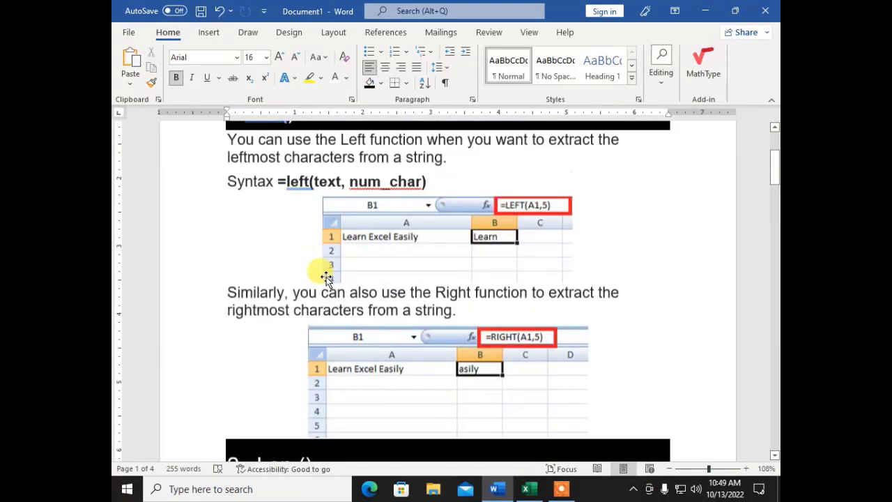
{"action": "scroll", "coordinate": [327, 278], "scroll_direction": "up", "scroll_amount": 2}
{"action": "scroll", "coordinate": [333, 276], "scroll_direction": "down", "scroll_amount": 1}
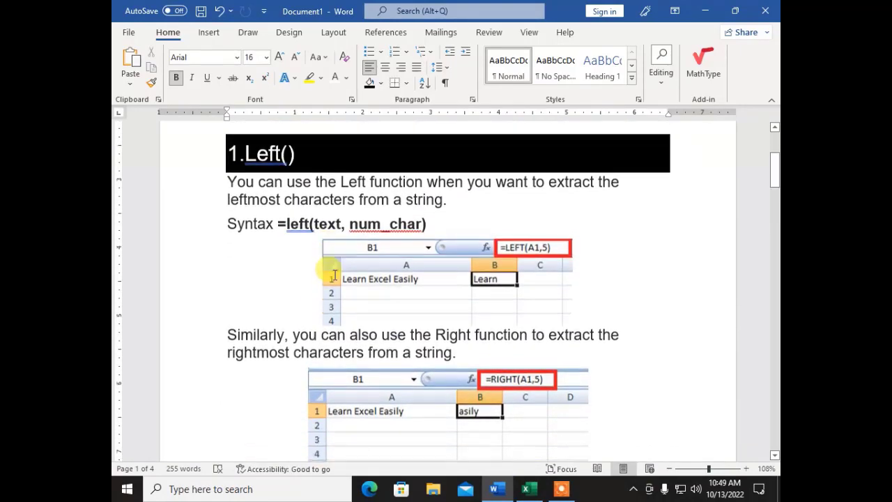
{"action": "scroll", "coordinate": [335, 275], "scroll_direction": "down", "scroll_amount": 8}
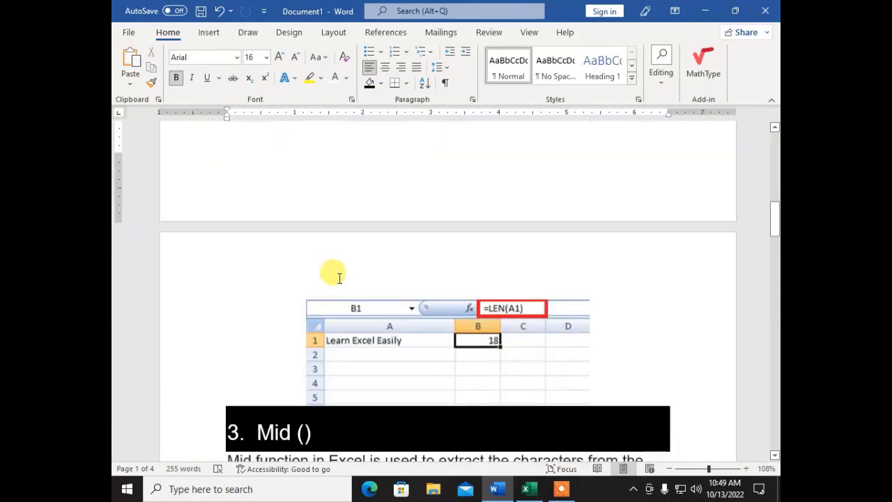
{"action": "scroll", "coordinate": [340, 276], "scroll_direction": "down", "scroll_amount": 4}
{"action": "scroll", "coordinate": [342, 276], "scroll_direction": "up", "scroll_amount": 4}
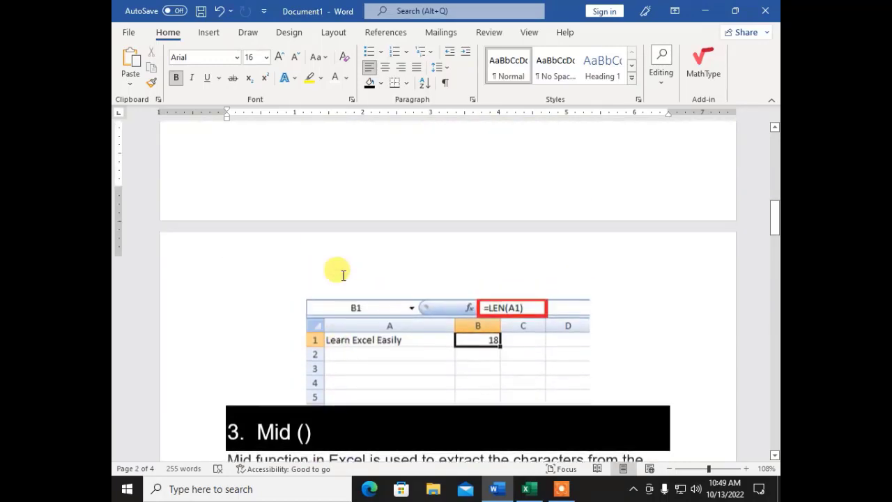
{"action": "scroll", "coordinate": [343, 274], "scroll_direction": "up", "scroll_amount": 5}
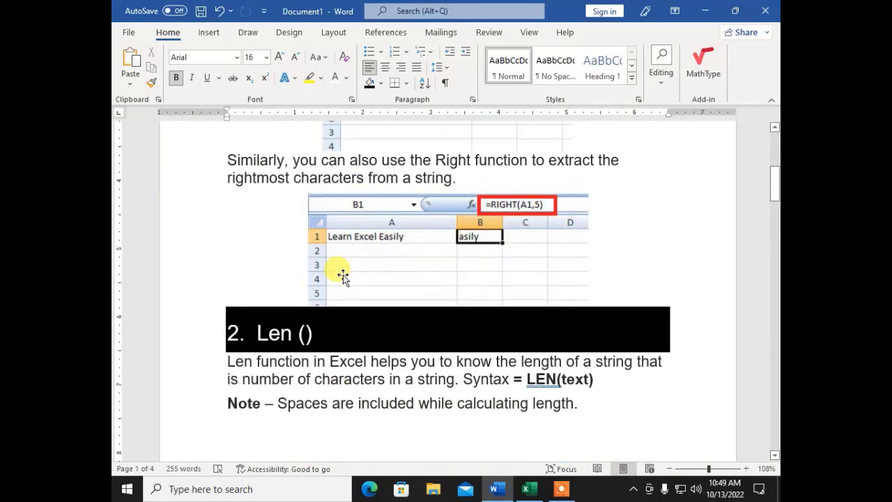
{"action": "scroll", "coordinate": [343, 275], "scroll_direction": "up", "scroll_amount": 4}
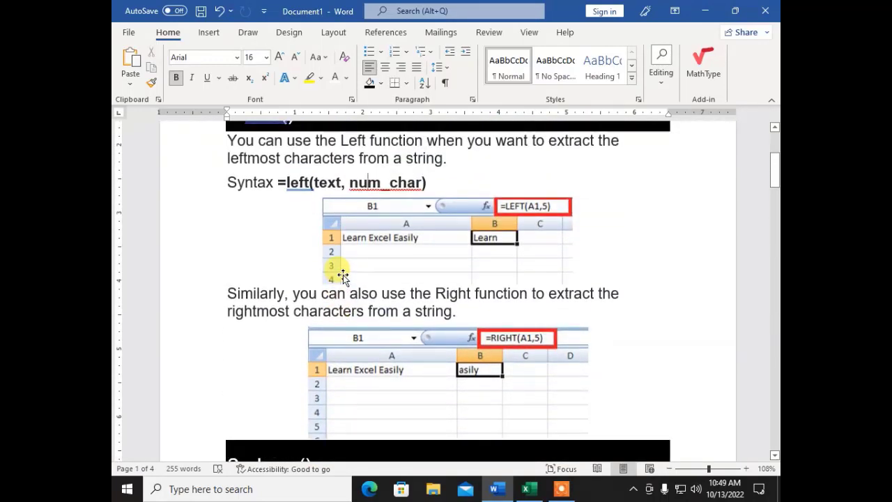
{"action": "scroll", "coordinate": [343, 275], "scroll_direction": "down", "scroll_amount": 4}
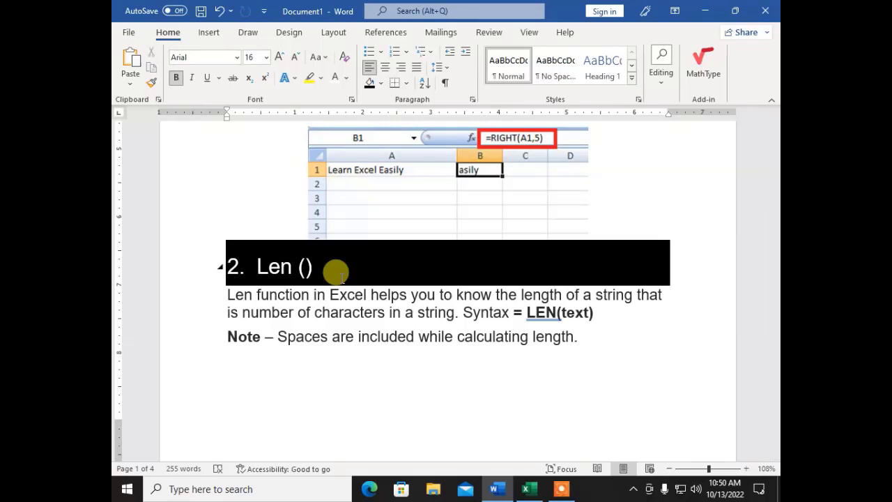
{"action": "left_click", "coordinate": [532, 489]}
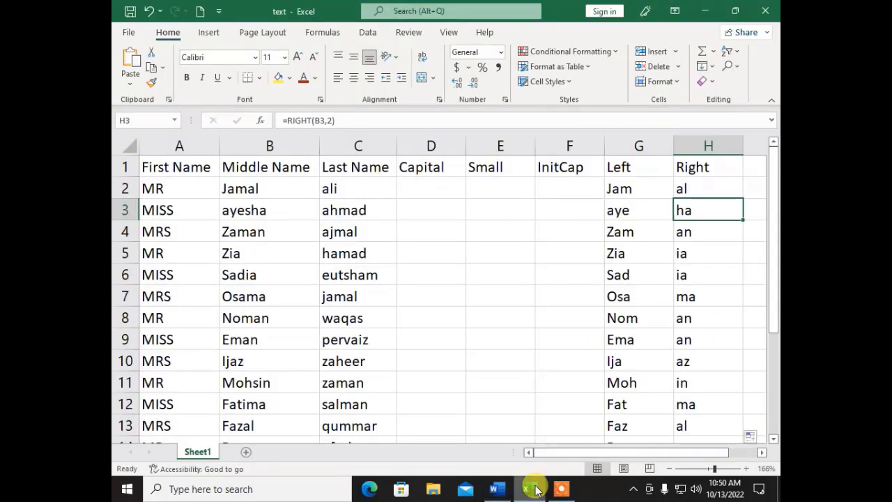
- Put the heading Length in I1 and start typing =len in I2
{"action": "left_click", "coordinate": [240, 190]}
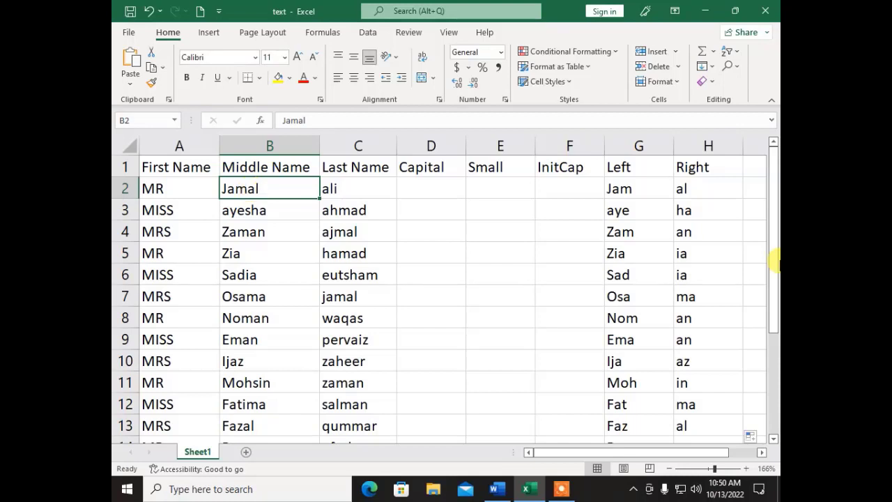
{"action": "left_click", "coordinate": [748, 167]}
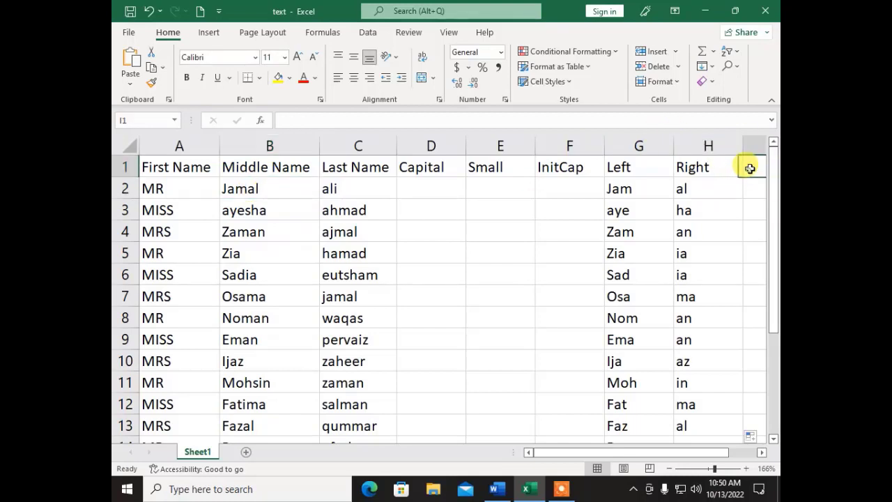
{"action": "key", "text": "Right"}
{"action": "key", "text": "Left"}
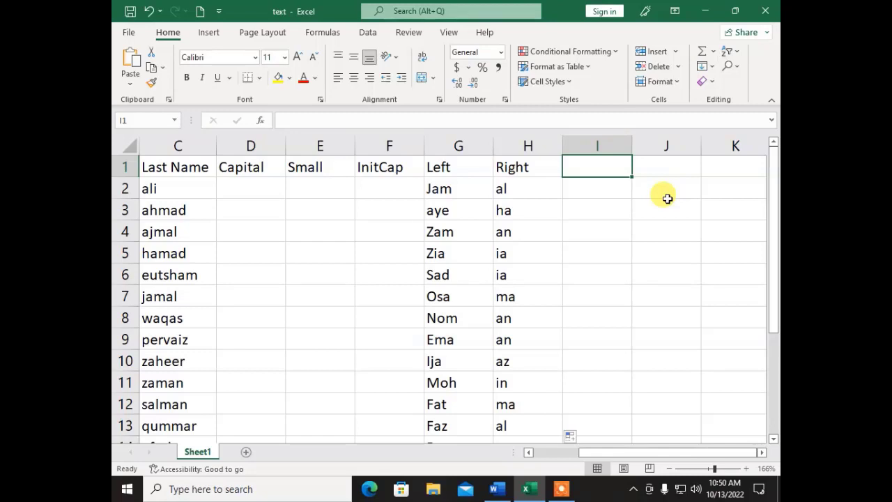
{"action": "type", "text": "Leng"}
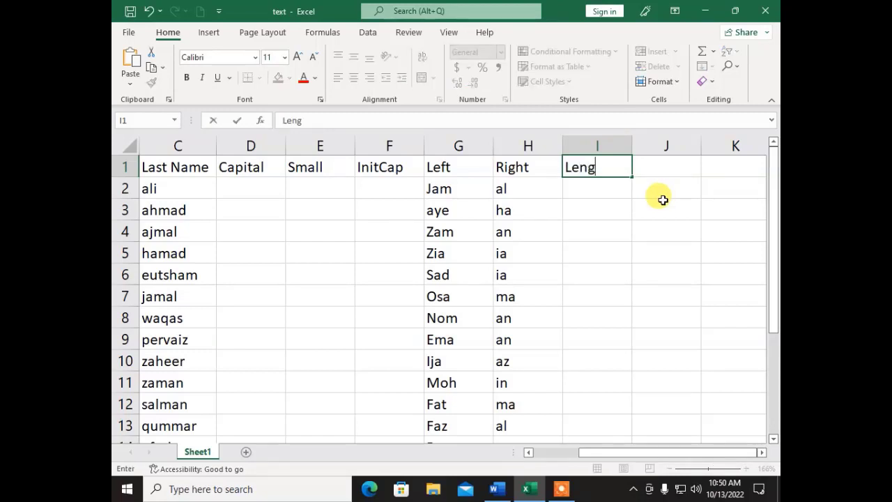
{"action": "type", "text": "th"}
{"action": "key", "text": "Return"}
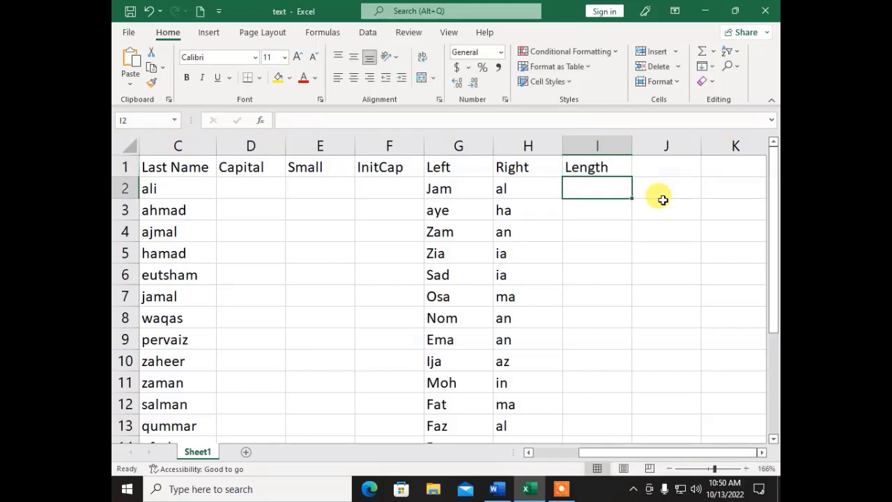
{"action": "type", "text": "=len"}
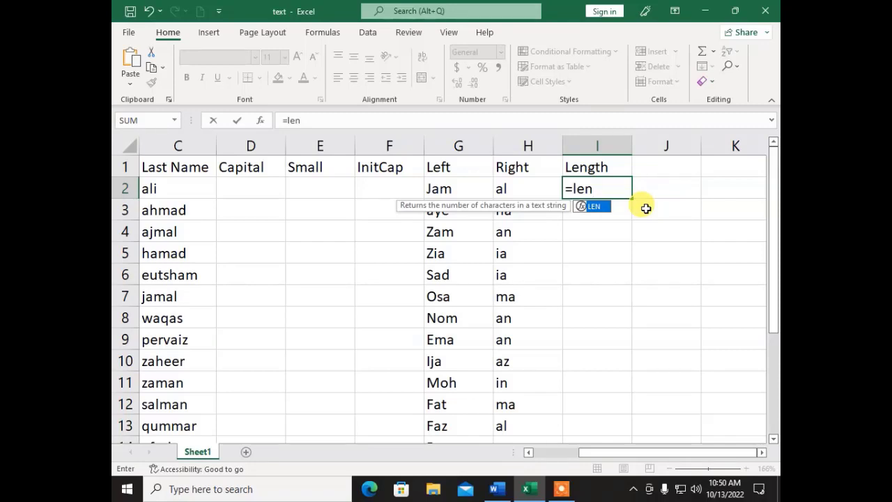
- Complete =LEN(B2) in I2 to count the middle name's characters, such as 5 for Jamal
{"action": "type", "text": "("}
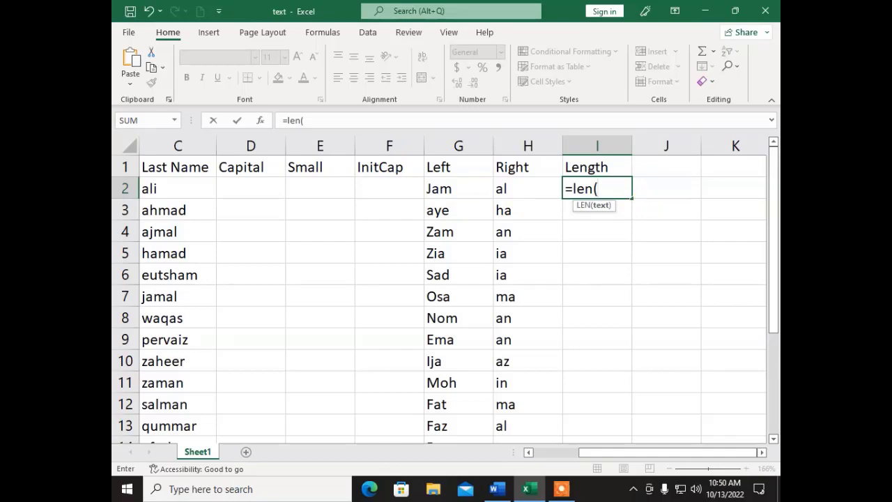
{"action": "left_click_drag", "start_coordinate": [593, 455], "coordinate": [548, 454]}
{"action": "left_click", "coordinate": [267, 196]}
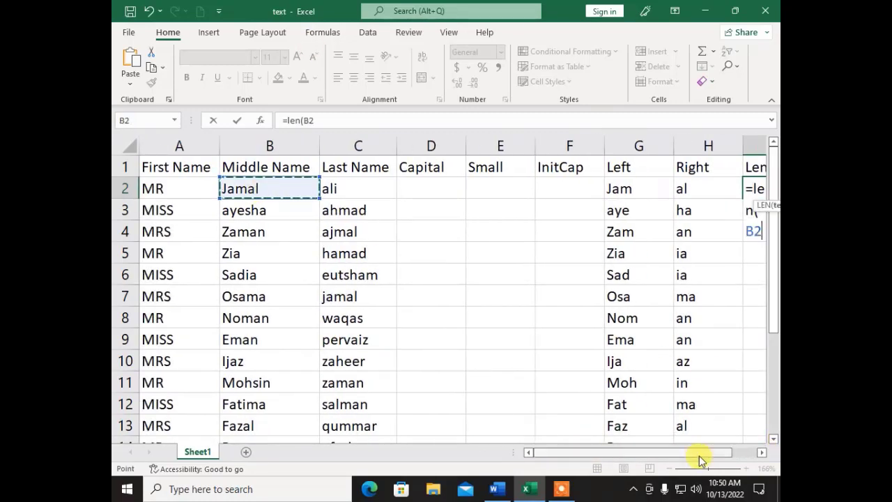
{"action": "left_click_drag", "start_coordinate": [700, 456], "coordinate": [727, 456]}
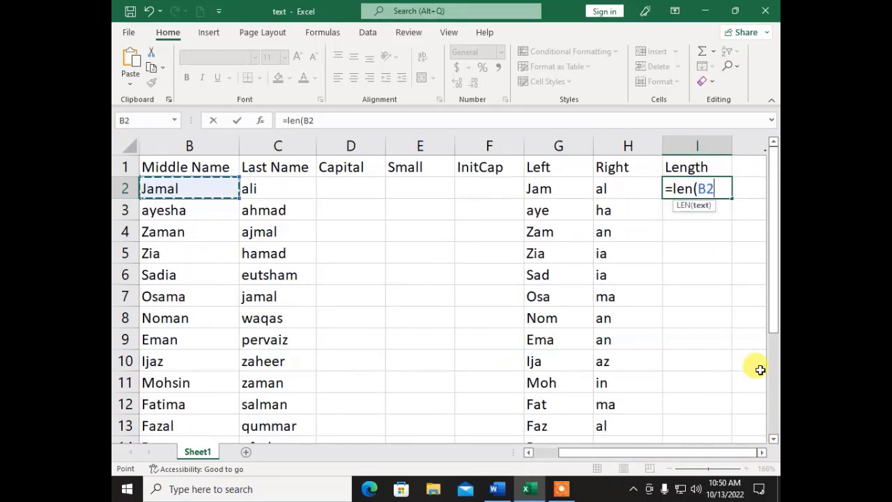
{"action": "type", "text": ","}
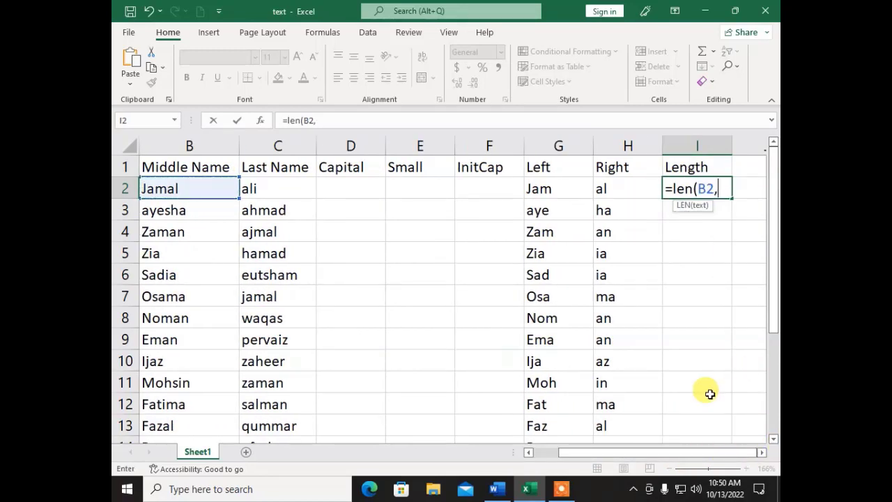
{"action": "key", "text": "BackSpace"}
{"action": "type", "text": ")"}
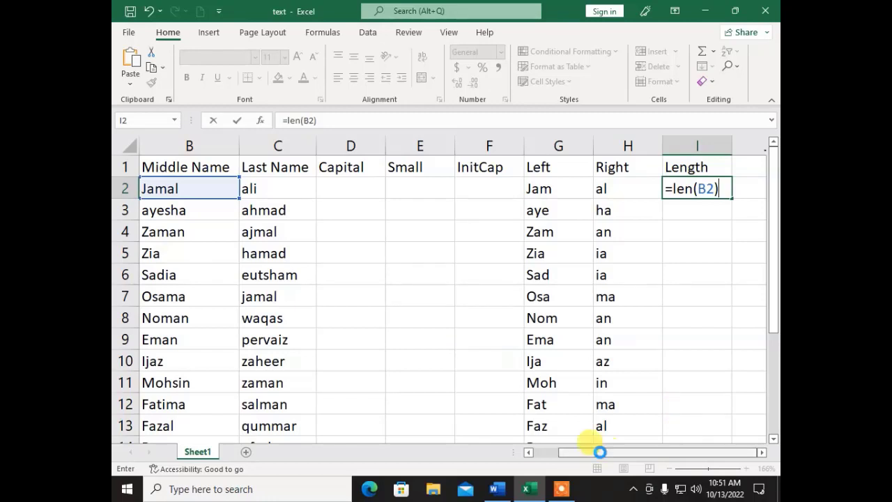
{"action": "key", "text": "Return"}
{"action": "key", "text": "Up"}
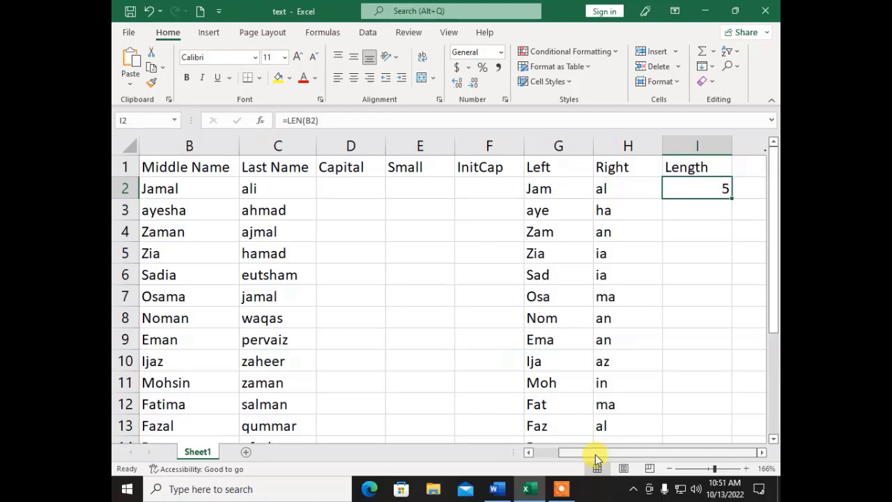
- Fill the LEN formula down the Length column to I16
{"action": "double_click", "coordinate": [736, 201]}
{"action": "scroll", "coordinate": [707, 258], "scroll_direction": "down", "scroll_amount": 2}
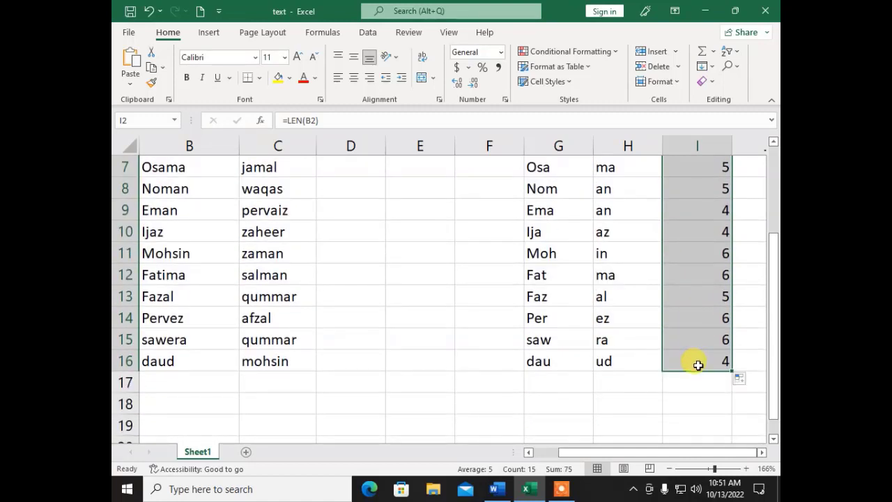
{"action": "scroll", "coordinate": [698, 364], "scroll_direction": "up", "scroll_amount": 1}
{"action": "scroll", "coordinate": [659, 331], "scroll_direction": "up", "scroll_amount": 1}
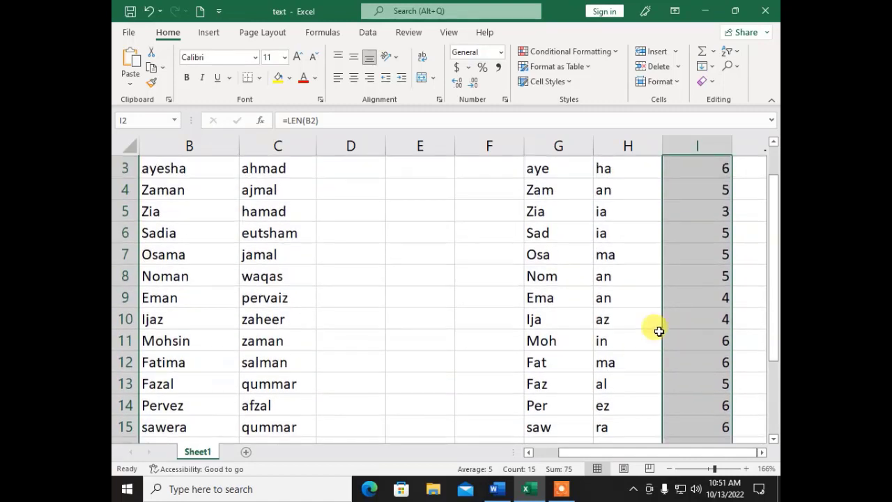
{"action": "scroll", "coordinate": [659, 331], "scroll_direction": "up", "scroll_amount": 1}
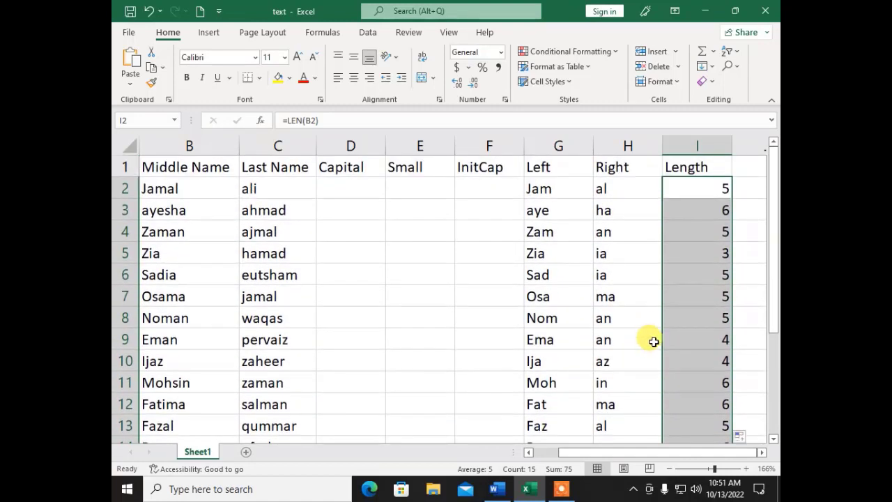
- In Word, put the LEN(text) syntax on its own line and scroll to the Mid() section
{"action": "left_click", "coordinate": [511, 491]}
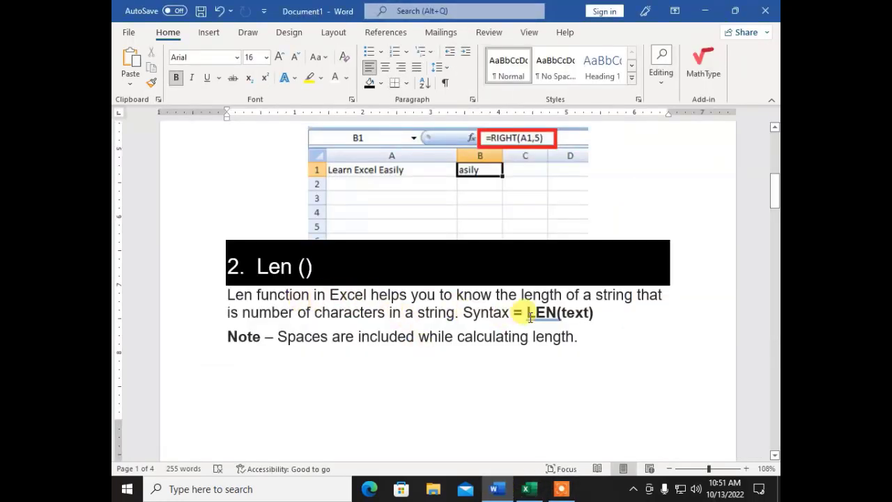
{"action": "left_click", "coordinate": [459, 312]}
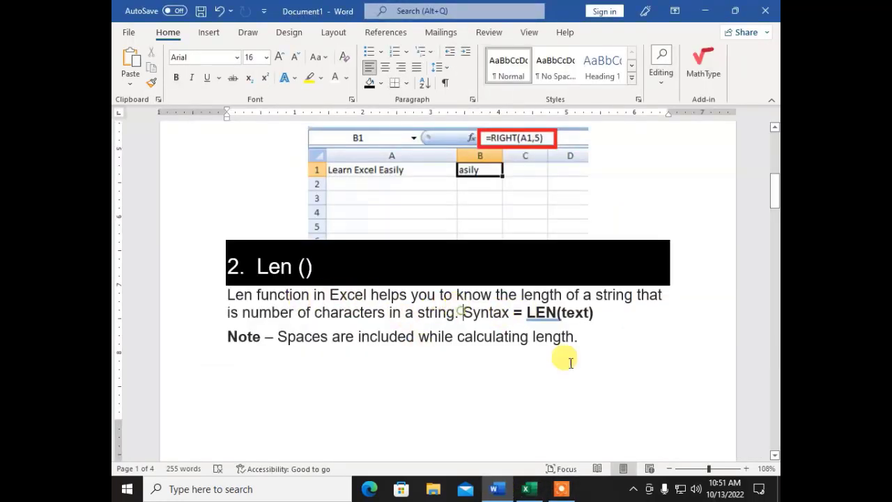
{"action": "key", "text": "Return"}
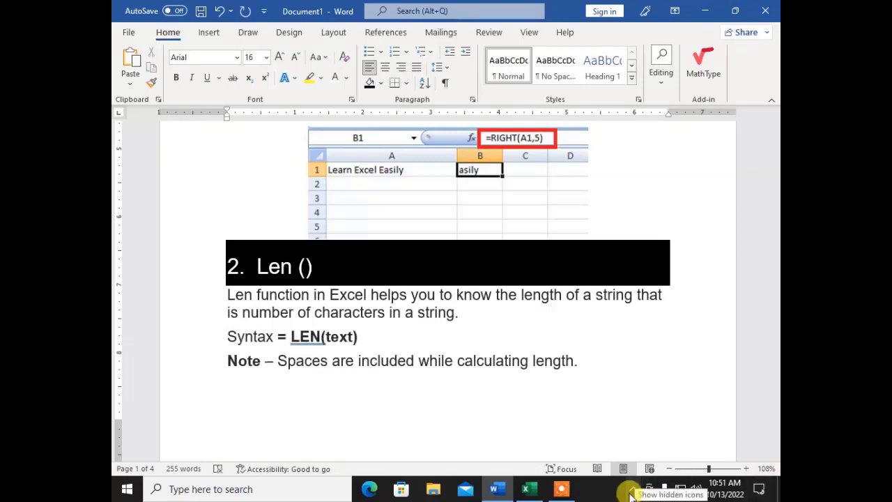
{"action": "left_click", "coordinate": [347, 341]}
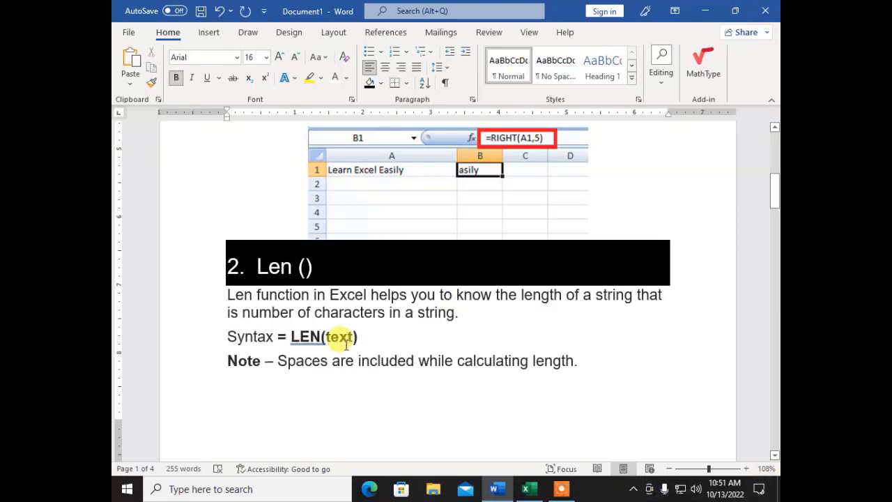
{"action": "scroll", "coordinate": [375, 310], "scroll_direction": "down", "scroll_amount": 7}
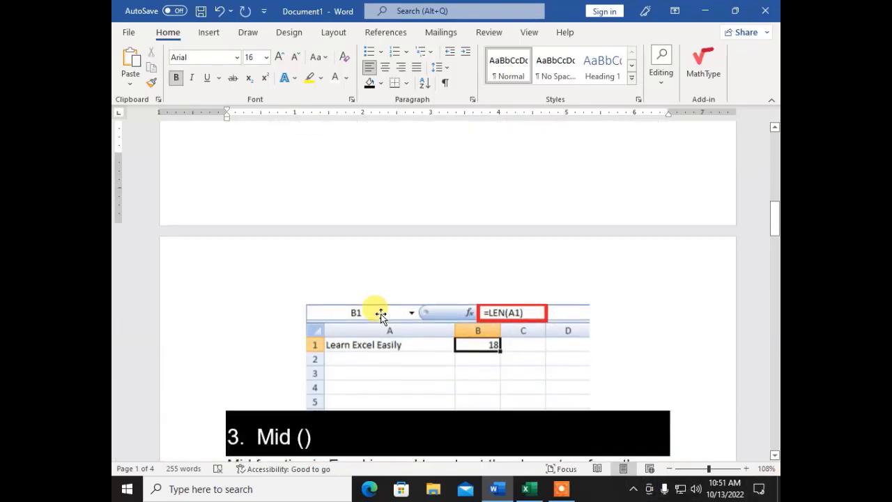
{"action": "scroll", "coordinate": [380, 315], "scroll_direction": "down", "scroll_amount": 7}
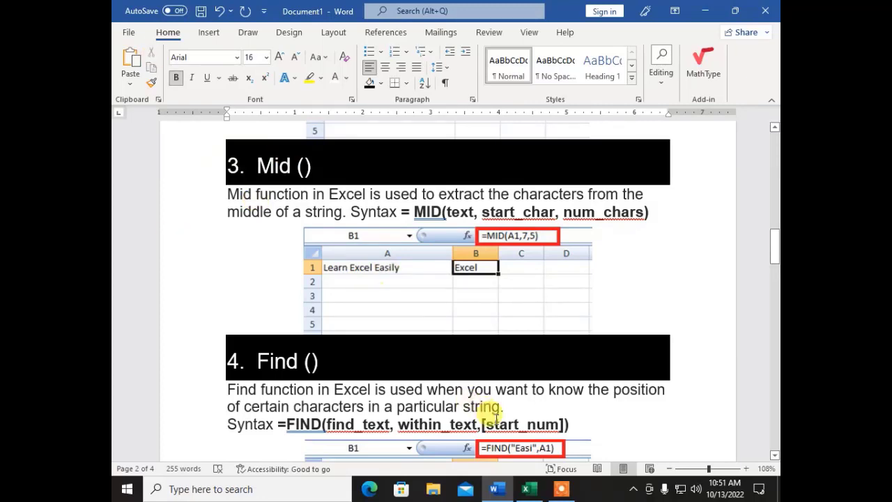
{"action": "left_click", "coordinate": [528, 488]}
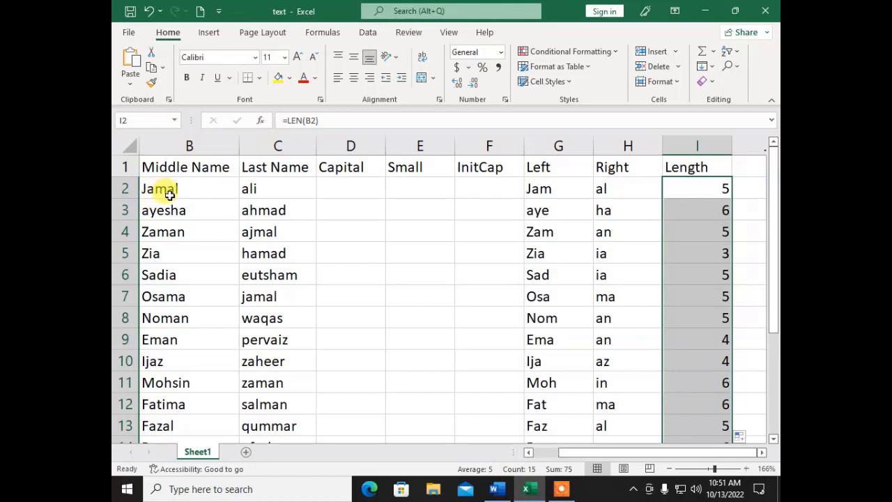
- Add the heading Mid in J1 and begin a =mid( formula in J2
{"action": "left_click_drag", "start_coordinate": [608, 453], "coordinate": [681, 455]}
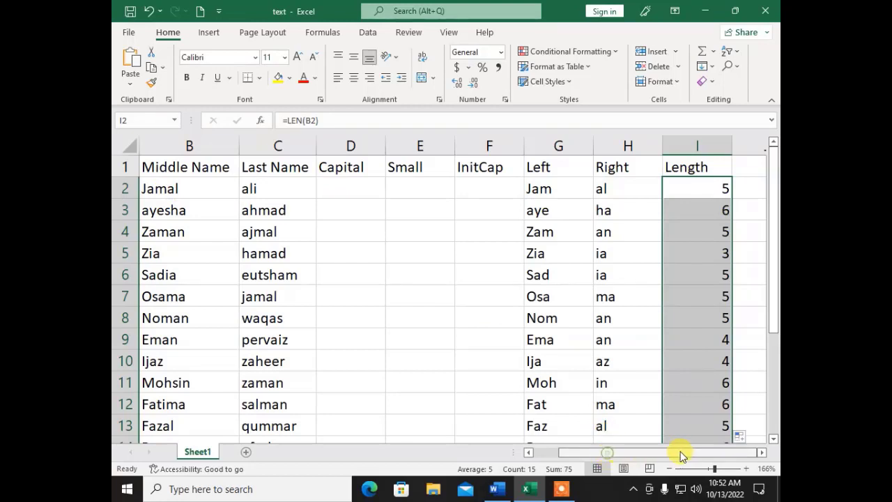
{"action": "left_click", "coordinate": [761, 453]}
{"action": "left_click", "coordinate": [761, 453]}
{"action": "left_click", "coordinate": [599, 171]}
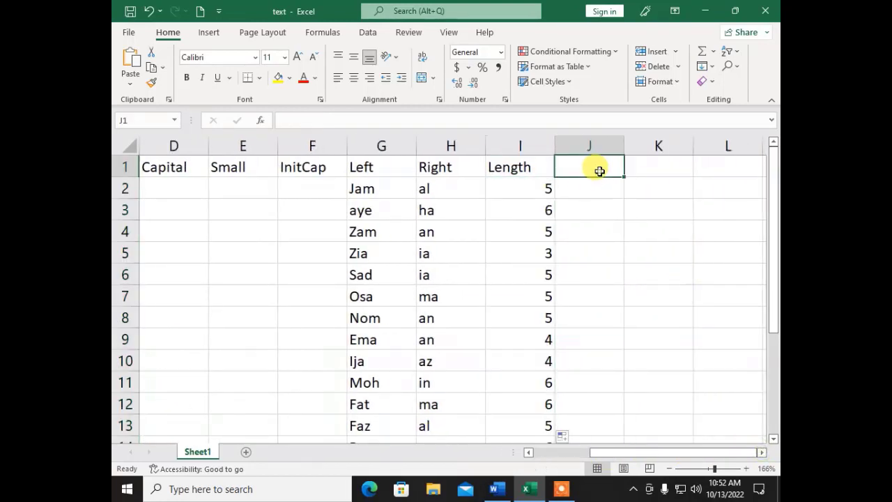
{"action": "type", "text": "m"}
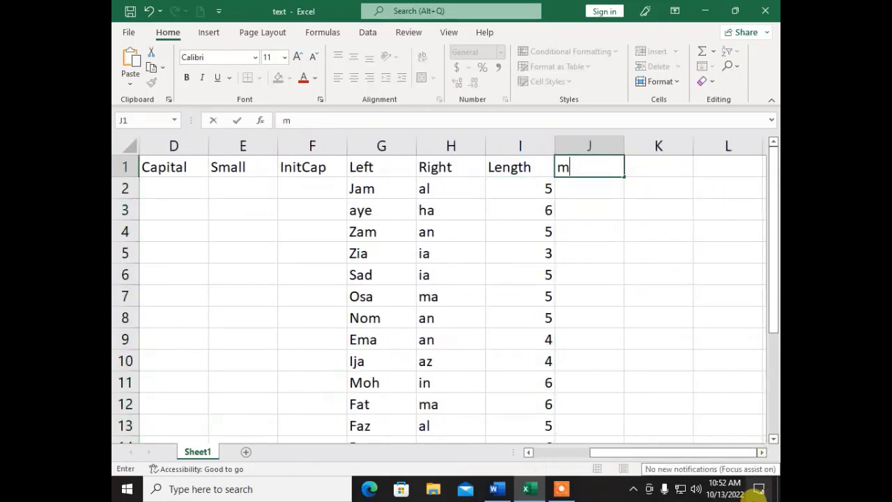
{"action": "type", "text": "id"}
{"action": "key", "text": "BackSpace"}
{"action": "key", "text": "BackSpace"}
{"action": "key", "text": "BackSpace"}
{"action": "type", "text": "Mid"}
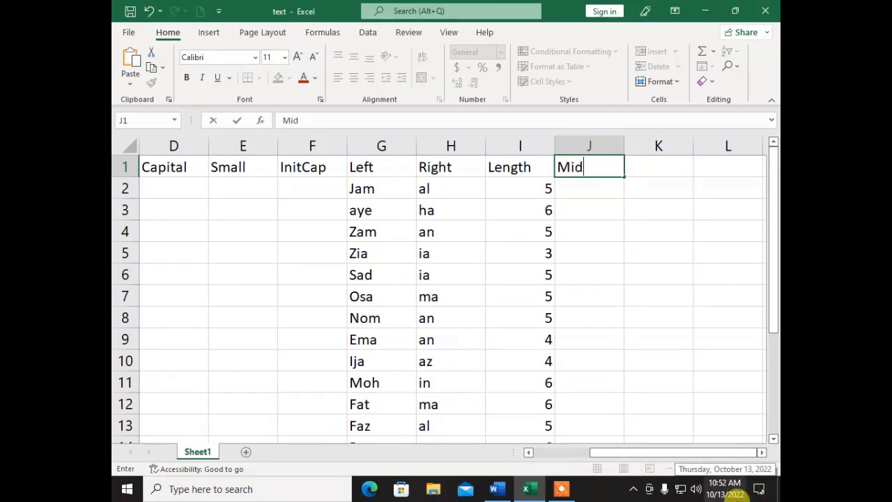
{"action": "key", "text": "Return"}
{"action": "type", "text": "="}
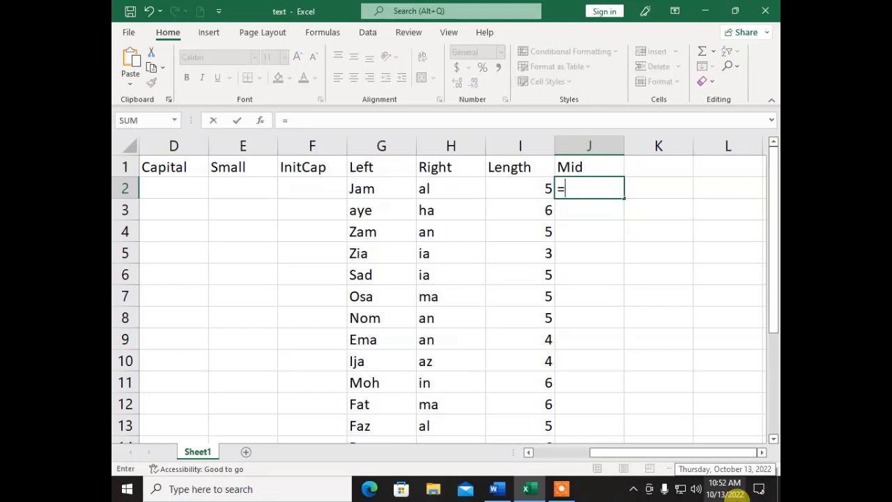
{"action": "type", "text": "mid"}
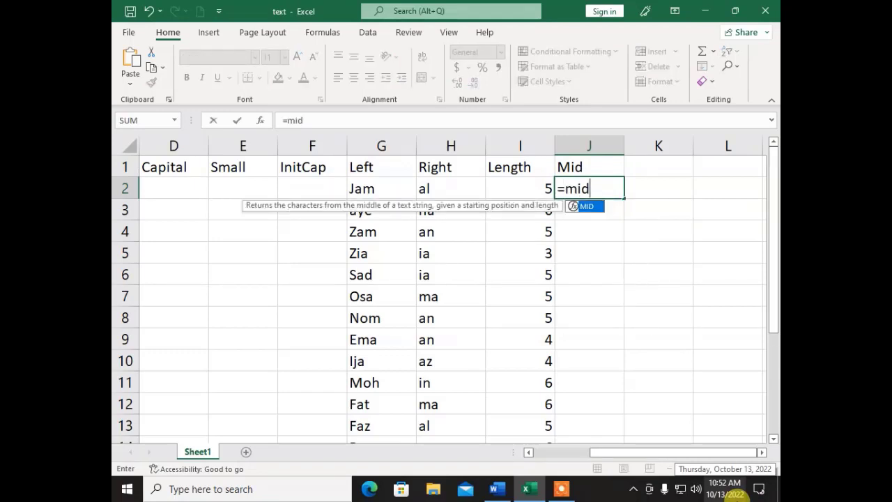
{"action": "type", "text": "("}
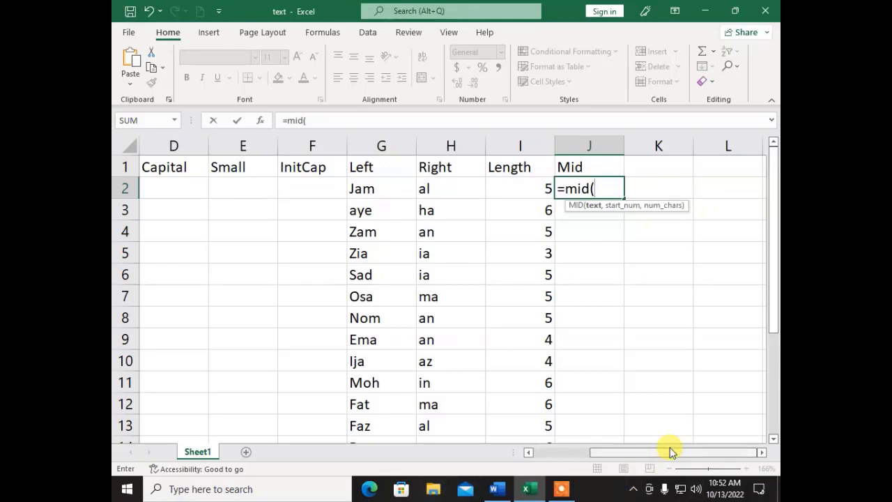
- Enter =MID(B2,2,3) in J2 and fill it down to J16, giving results like 'ama'
{"action": "left_click_drag", "start_coordinate": [648, 452], "coordinate": [586, 452]}
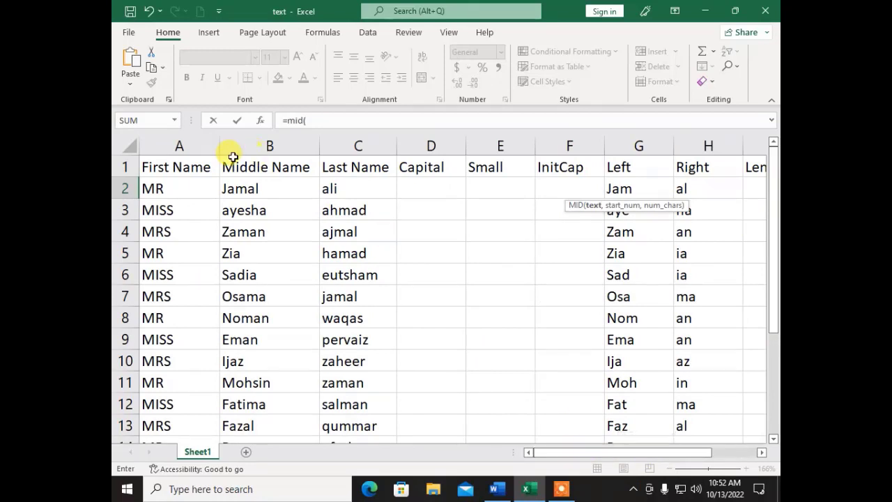
{"action": "left_click", "coordinate": [231, 182]}
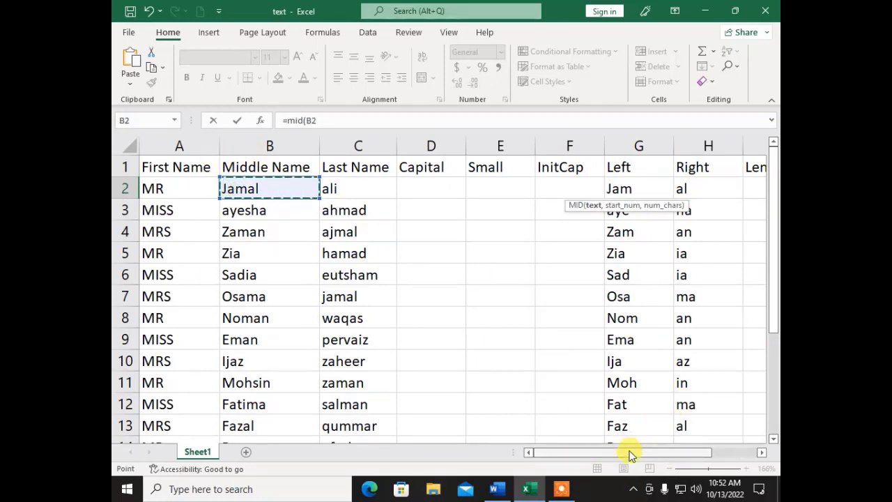
{"action": "left_click_drag", "start_coordinate": [688, 452], "coordinate": [733, 452]}
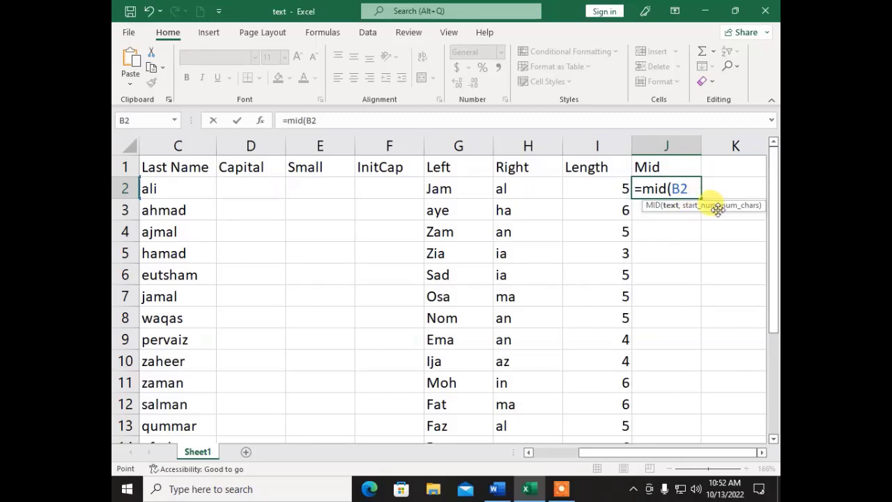
{"action": "type", "text": ",2"}
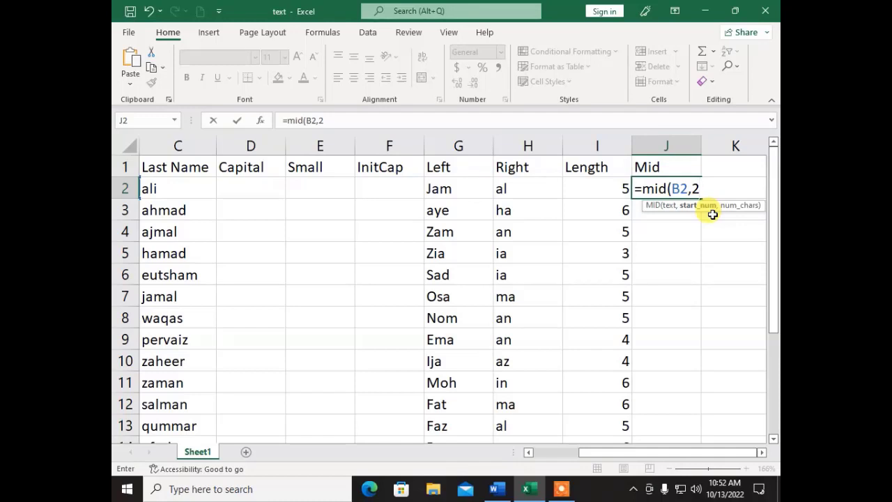
{"action": "type", "text": ","}
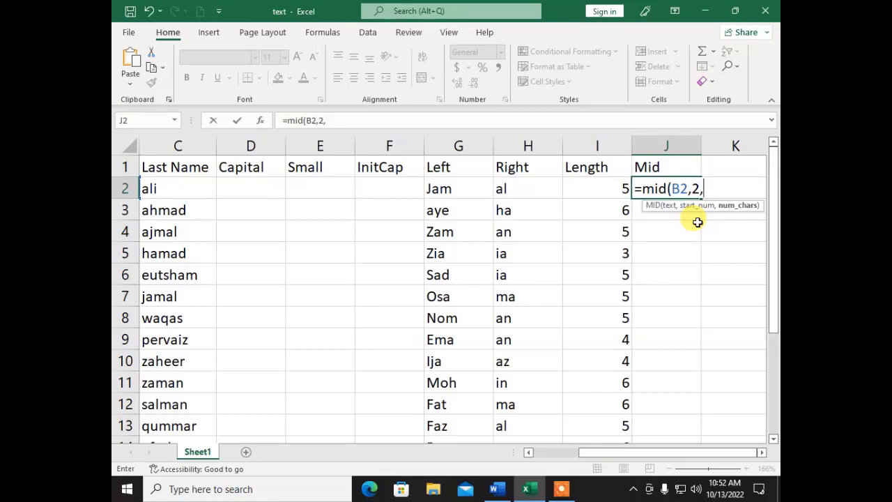
{"action": "type", "text": "3)"}
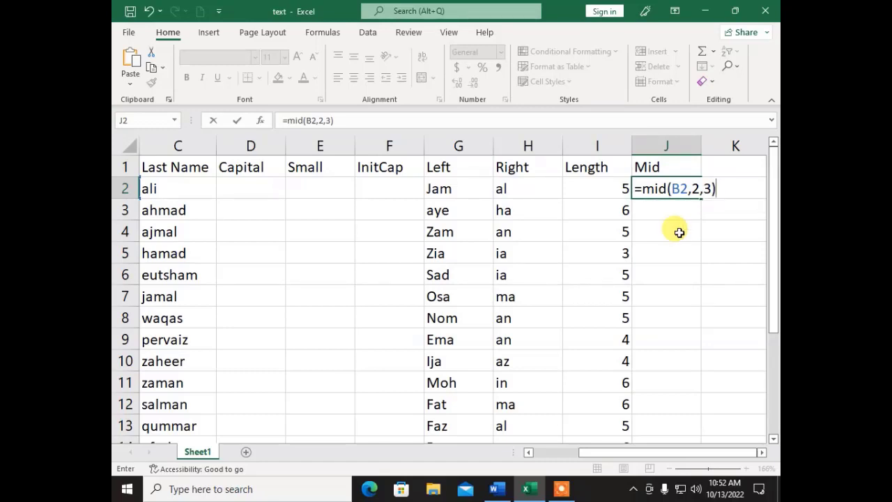
{"action": "key", "text": "Return"}
{"action": "key", "text": "Up"}
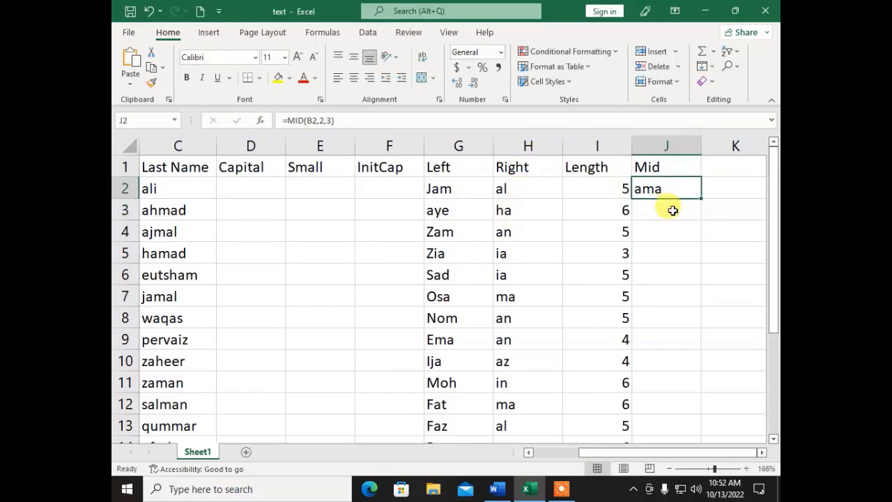
{"action": "double_click", "coordinate": [702, 199]}
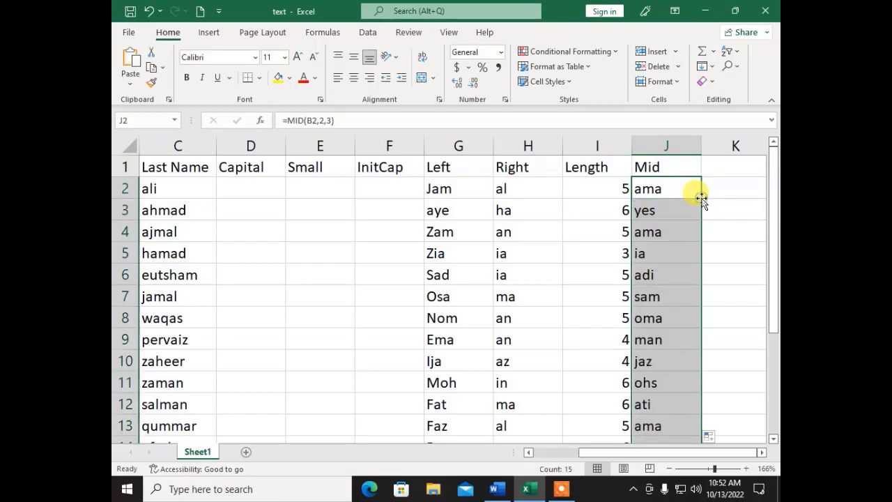
{"action": "scroll", "coordinate": [667, 285], "scroll_direction": "down", "scroll_amount": 2}
{"action": "scroll", "coordinate": [666, 285], "scroll_direction": "down", "scroll_amount": 2}
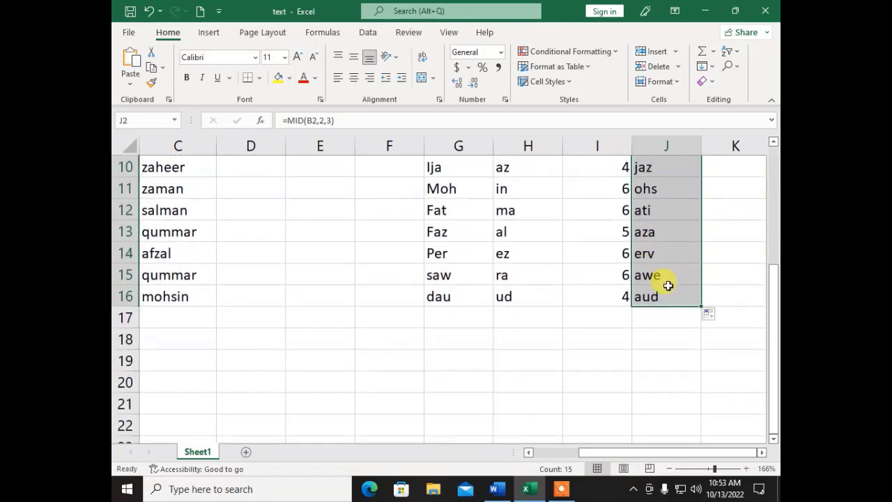
{"action": "scroll", "coordinate": [667, 288], "scroll_direction": "up", "scroll_amount": 3}
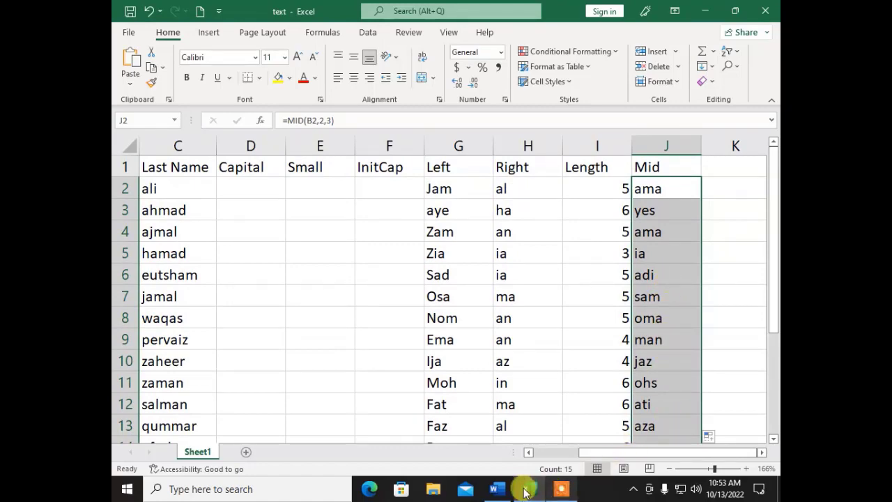
- Read Word's Find() section and its FIND("Easi",A1) example, then return to the Excel workbook
{"action": "left_click", "coordinate": [496, 488]}
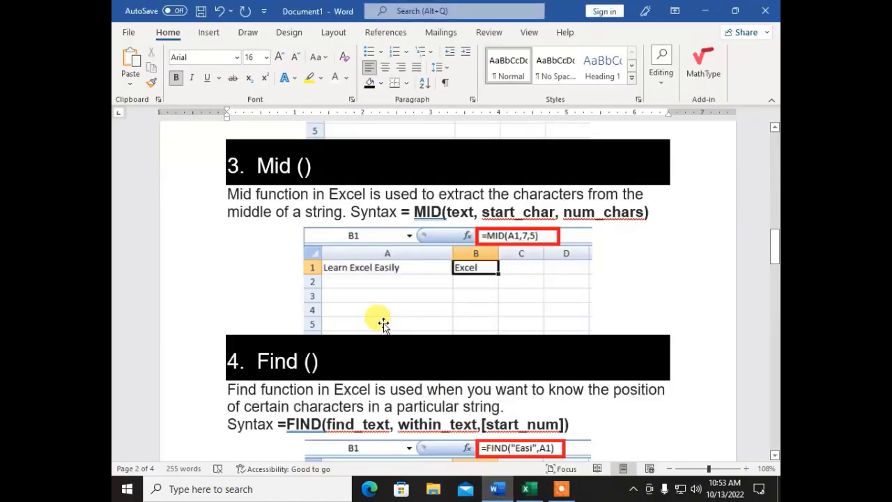
{"action": "scroll", "coordinate": [429, 265], "scroll_direction": "down", "scroll_amount": 1}
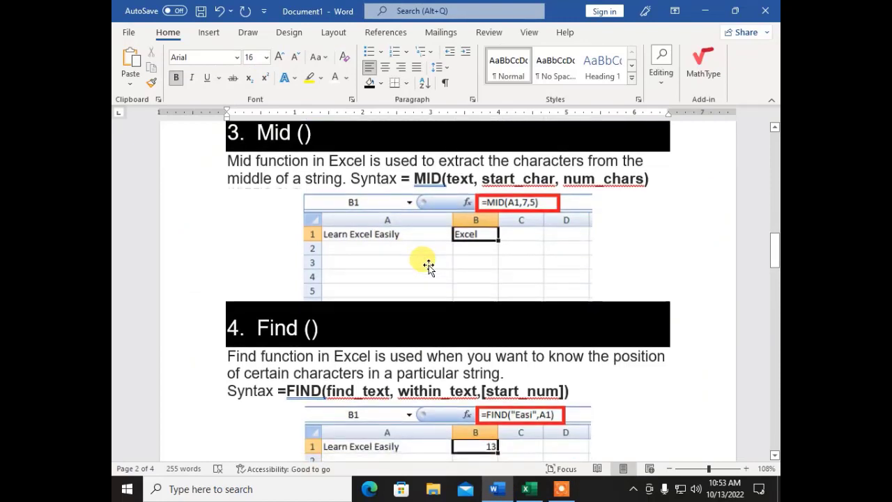
{"action": "scroll", "coordinate": [429, 265], "scroll_direction": "down", "scroll_amount": 3}
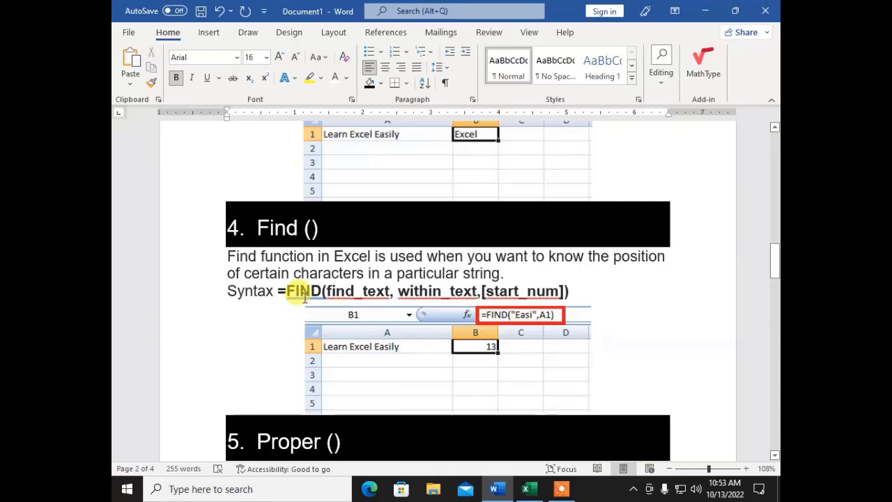
{"action": "scroll", "coordinate": [305, 296], "scroll_direction": "down", "scroll_amount": 1}
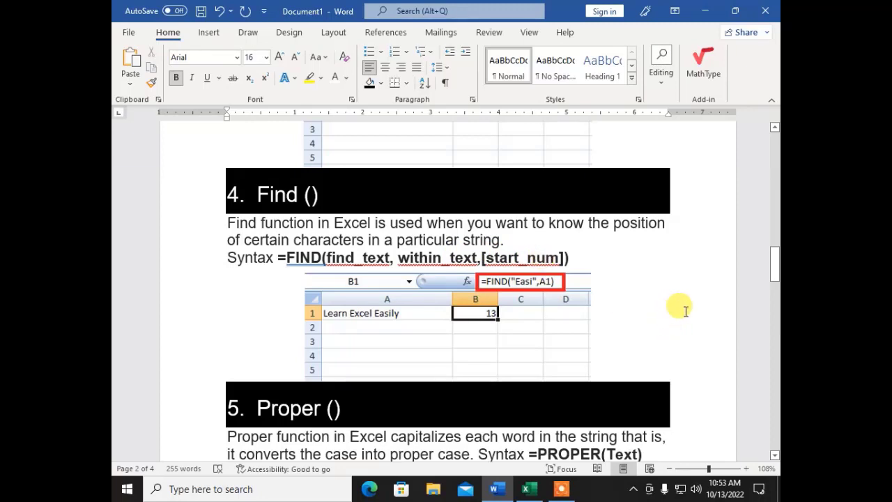
{"action": "left_click", "coordinate": [527, 490]}
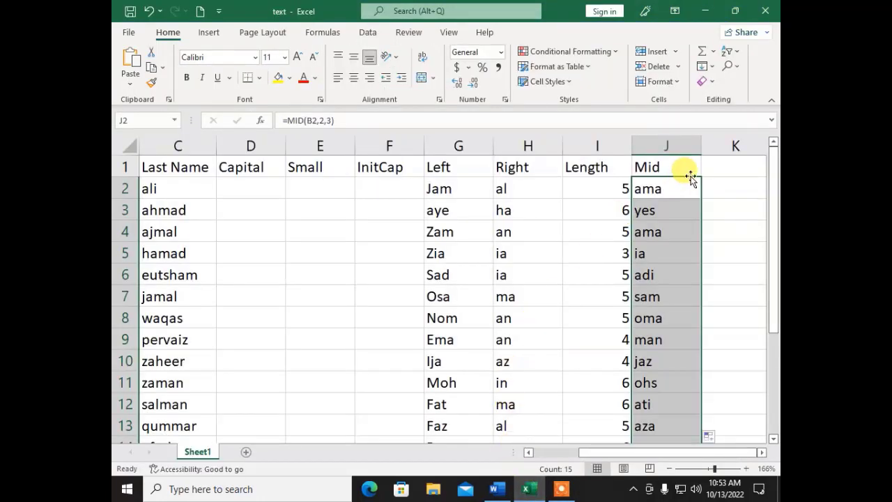
- Add the header FIND in K1, then step across row 2 back to K2
{"action": "left_click", "coordinate": [727, 163]}
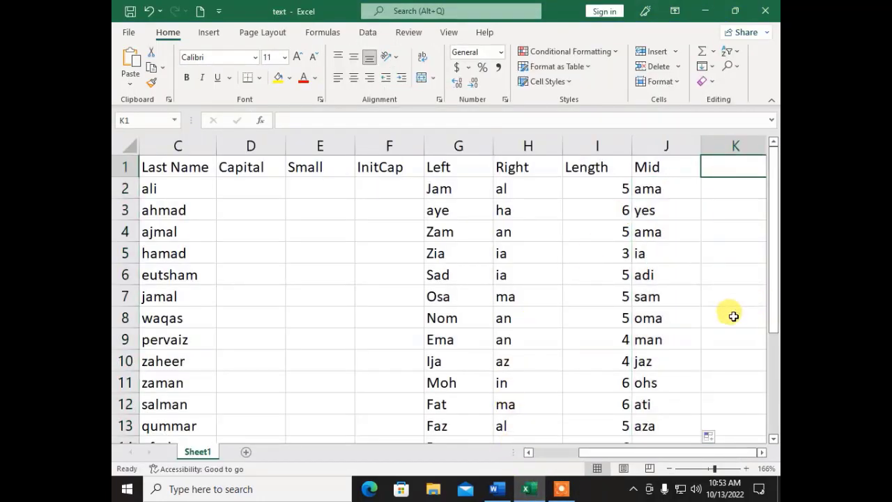
{"action": "type", "text": "FIND"}
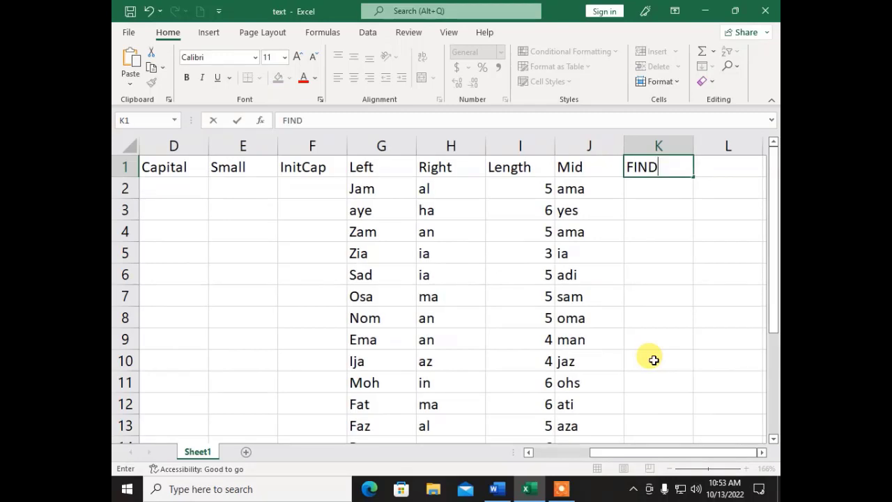
{"action": "key", "text": "Return"}
{"action": "key", "text": "Left"}
{"action": "key", "text": "Left"}
{"action": "key", "text": "Left"}
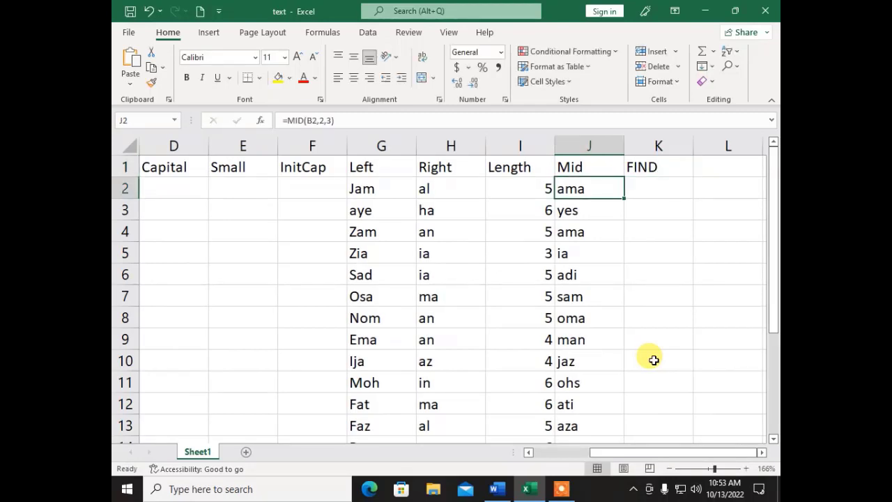
{"action": "key", "text": "Home"}
{"action": "key", "text": "Right"}
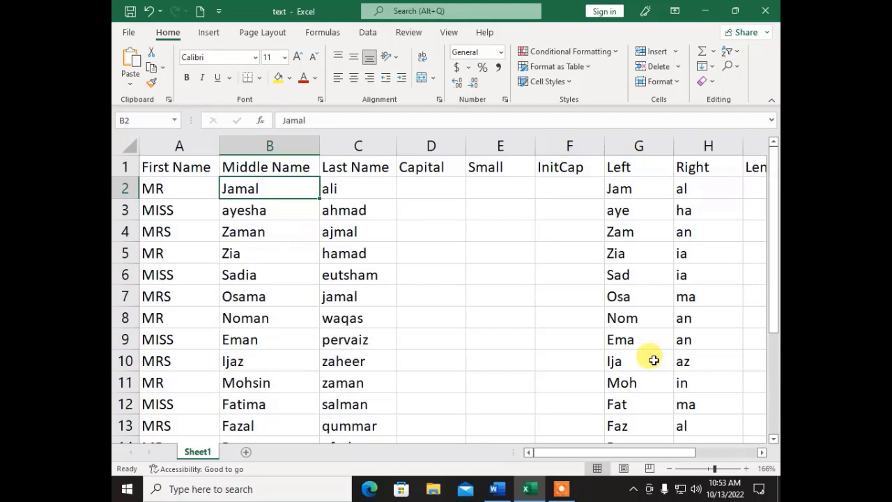
{"action": "key", "text": "Right"}
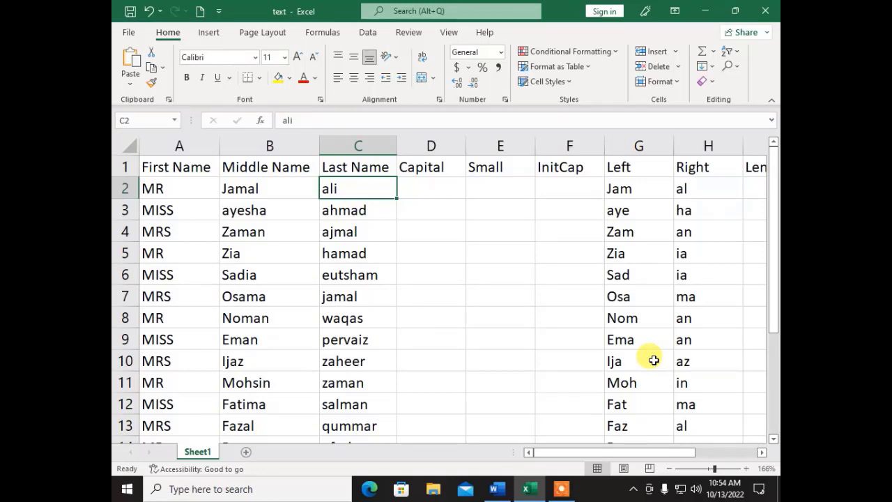
{"action": "key", "text": "Right"}
{"action": "key", "text": "Right"}
{"action": "key", "text": "Right"}
{"action": "key", "text": "Right"}
{"action": "key", "text": "Right"}
{"action": "key", "text": "Right"}
{"action": "key", "text": "Right"}
{"action": "key", "text": "Right"}
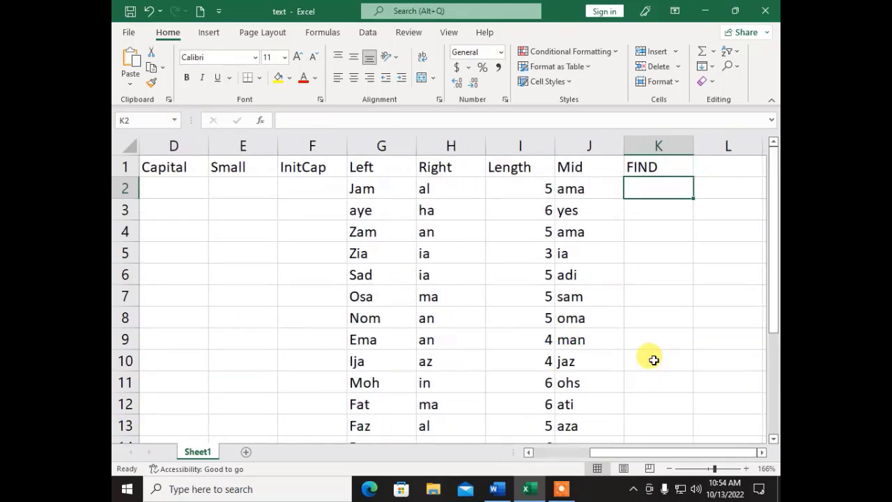
- Enter a trial formula =FIND("A",C2) in K2 against the last name
{"action": "type", "text": "=fi"}
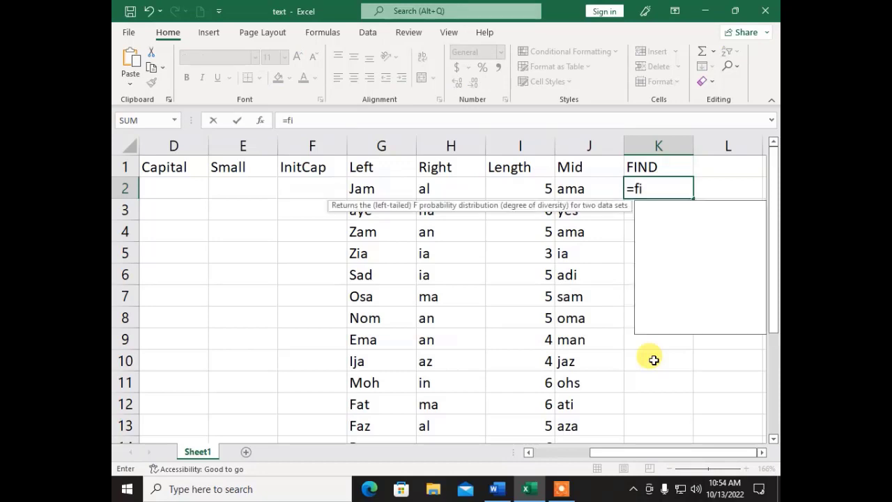
{"action": "type", "text": "nd("}
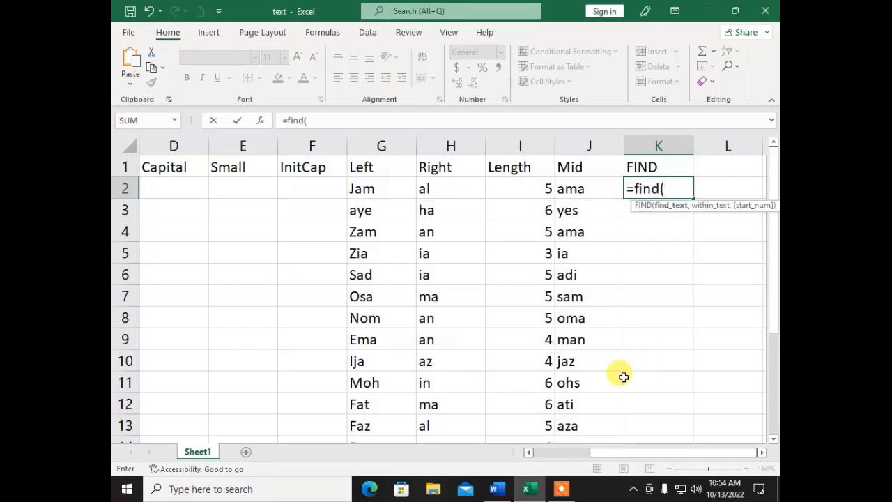
{"action": "type", "text": "\"A\""}
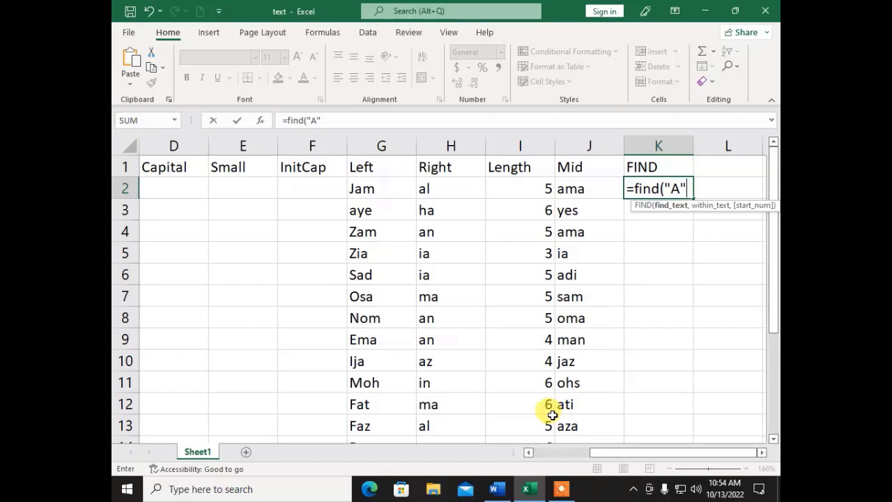
{"action": "type", "text": ","}
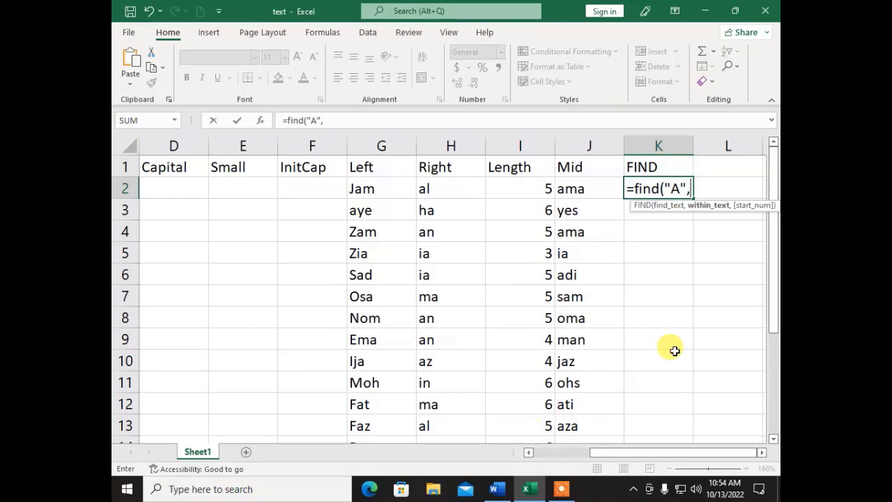
{"action": "left_click_drag", "start_coordinate": [630, 453], "coordinate": [541, 448]}
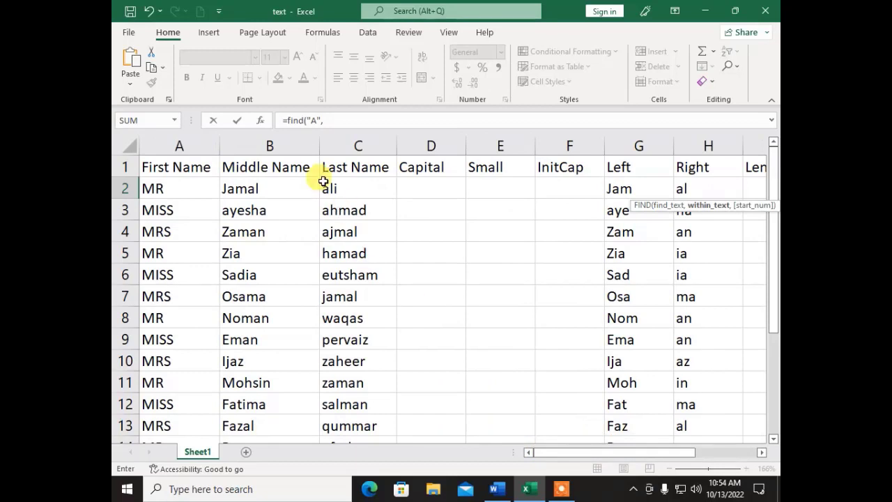
{"action": "left_click", "coordinate": [335, 187]}
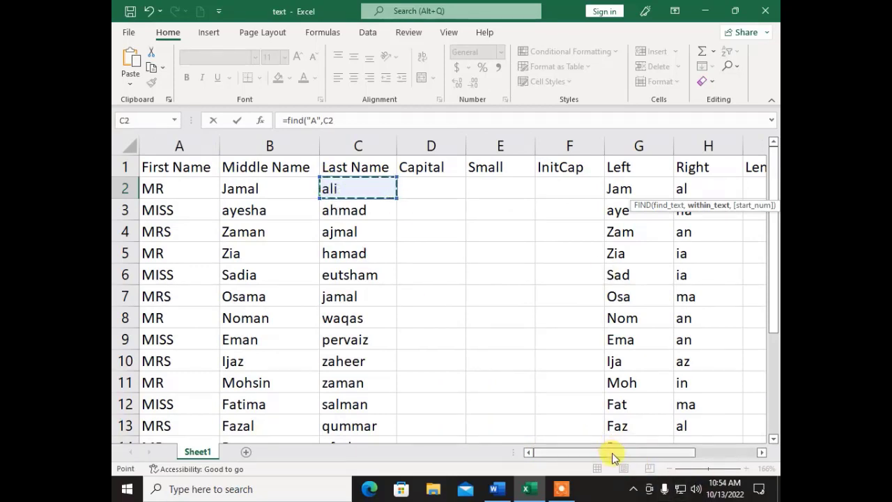
{"action": "left_click_drag", "start_coordinate": [611, 454], "coordinate": [745, 454]}
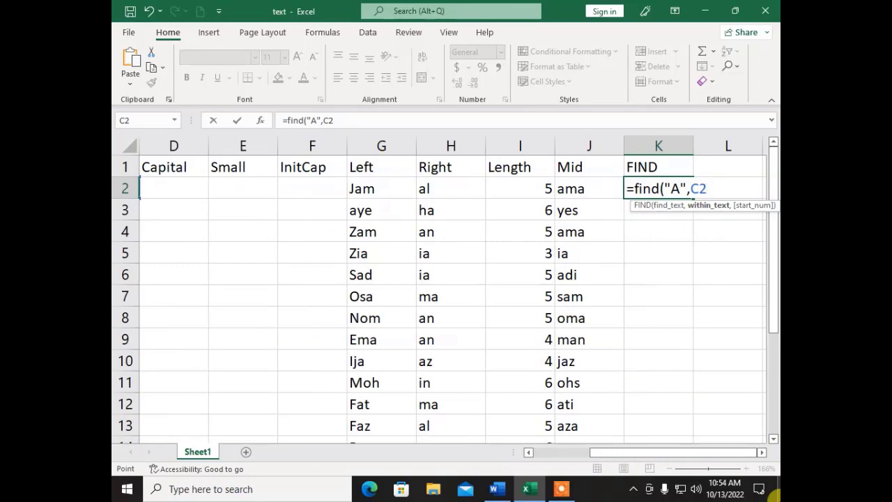
{"action": "type", "text": ")"}
{"action": "key", "text": "Return"}
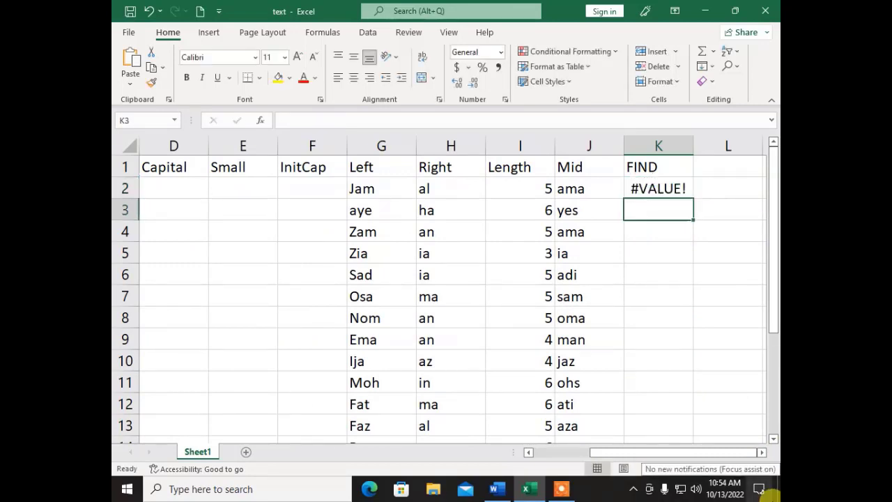
{"action": "key", "text": "Up"}
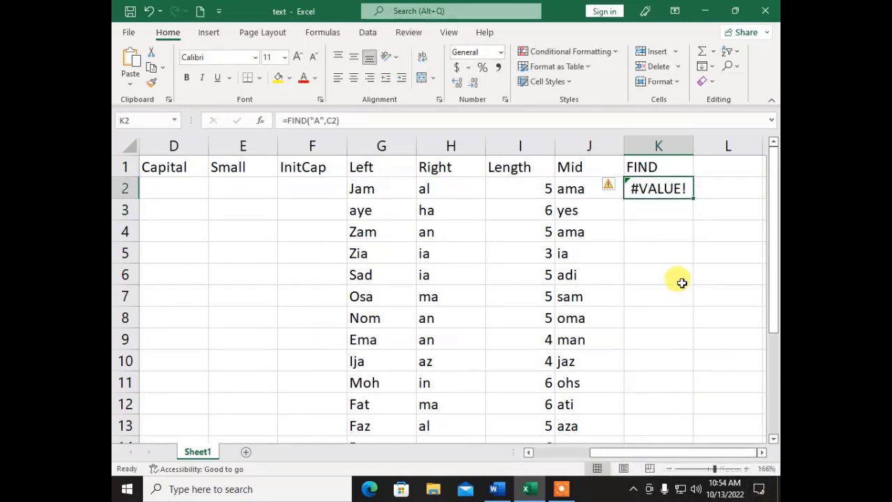
- Widen column K, revise K2 to =FIND("A",C2,1), then clear the #VALUE! result
{"action": "left_click_drag", "start_coordinate": [689, 142], "coordinate": [733, 142]}
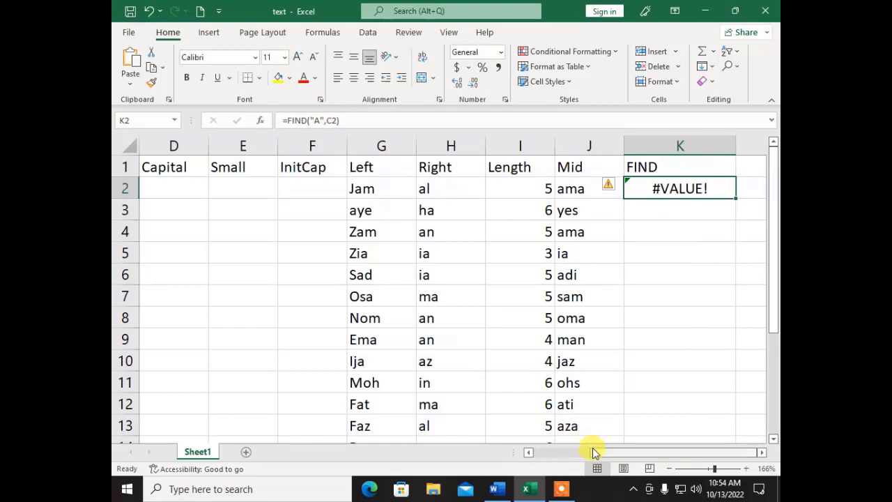
{"action": "left_click_drag", "start_coordinate": [593, 452], "coordinate": [671, 452]}
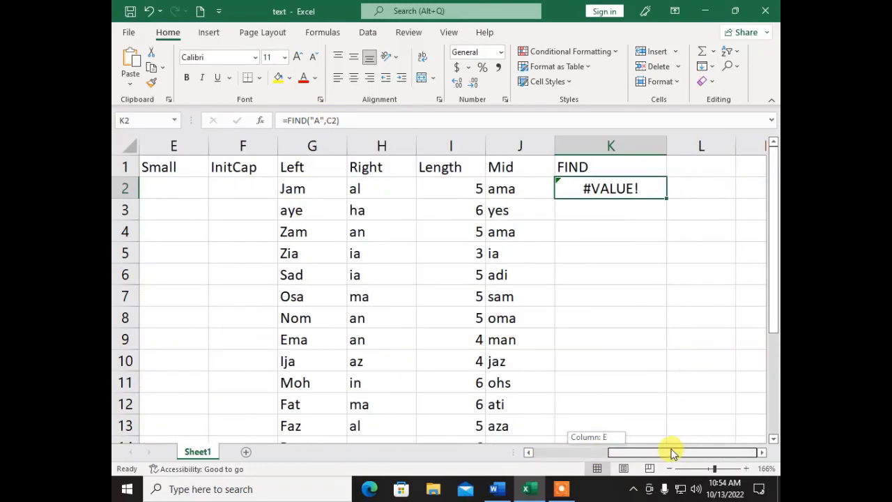
{"action": "left_click", "coordinate": [339, 121]}
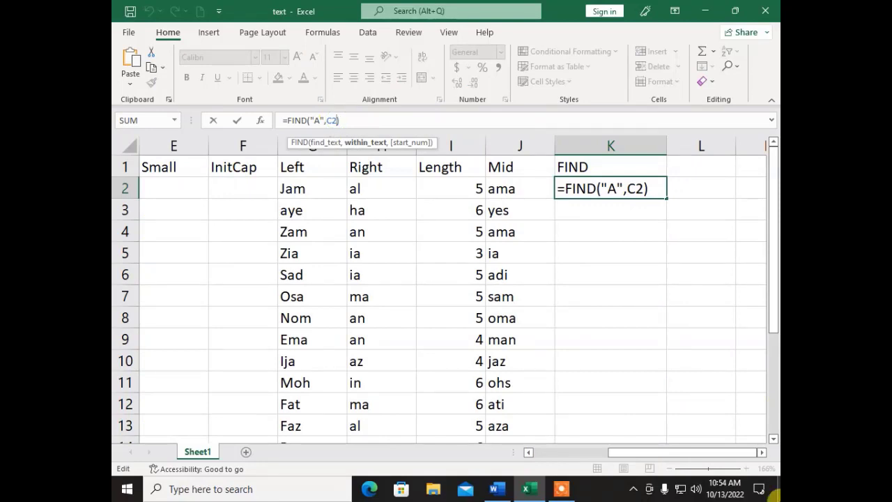
{"action": "type", "text": ","}
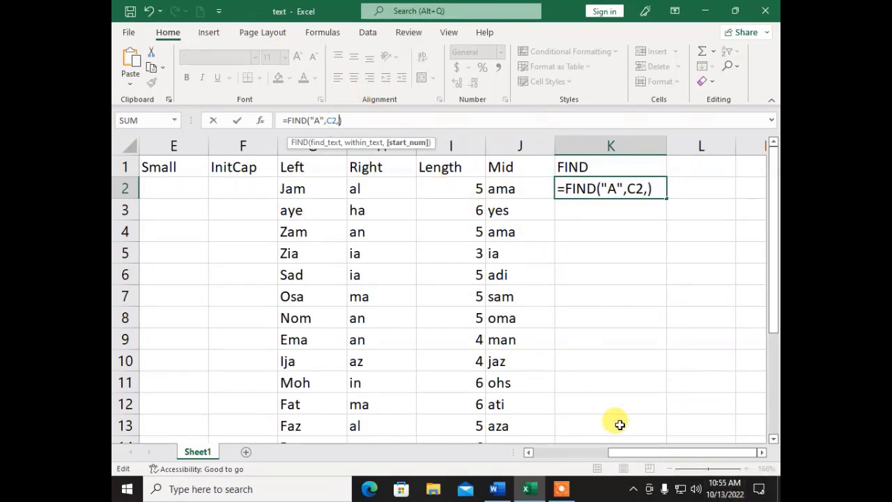
{"action": "type", "text": "1"}
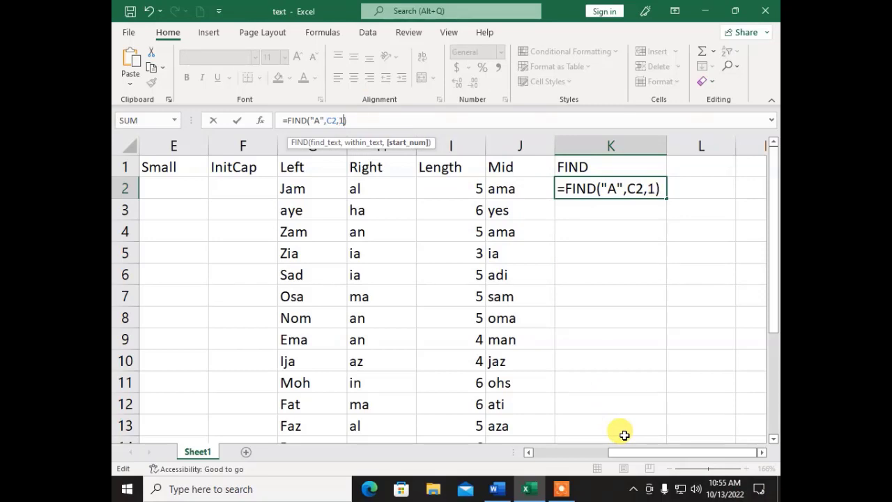
{"action": "type", "text": ")"}
{"action": "key", "text": "Return"}
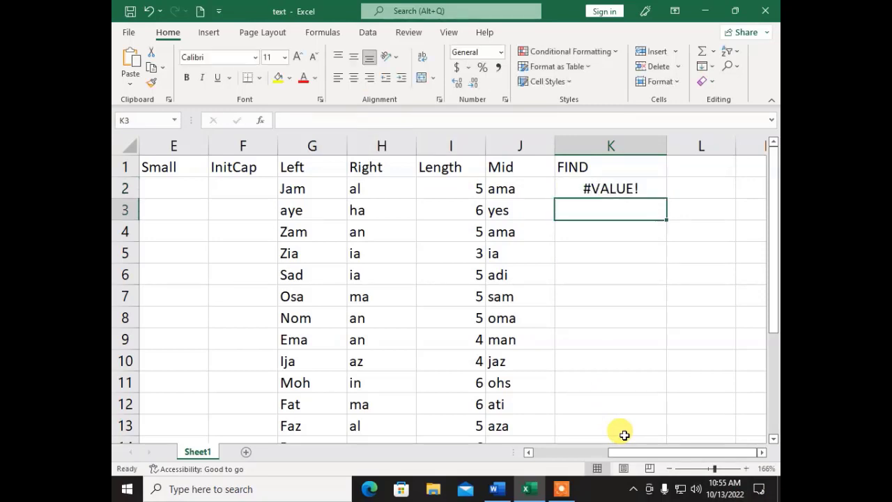
{"action": "key", "text": "Up"}
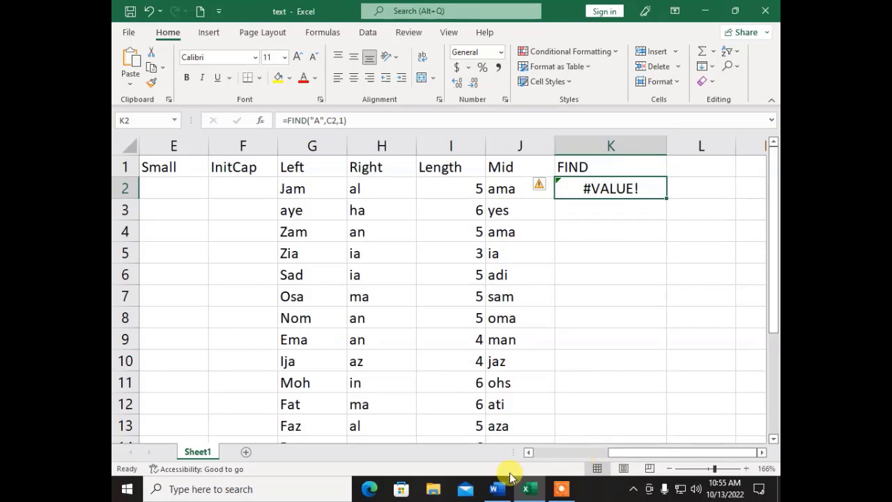
{"action": "key", "text": "Delete"}
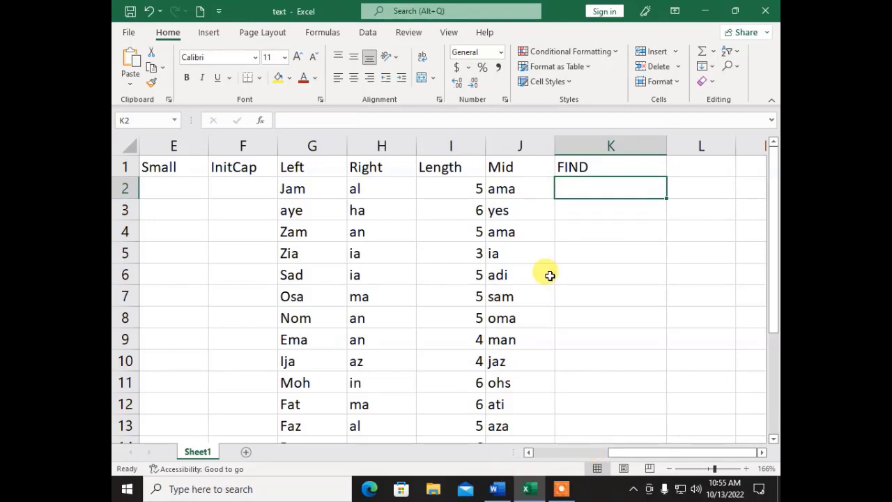
- Enter =FIND(H2,B2) in K2 to locate the Right text within the middle name
{"action": "type", "text": "="}
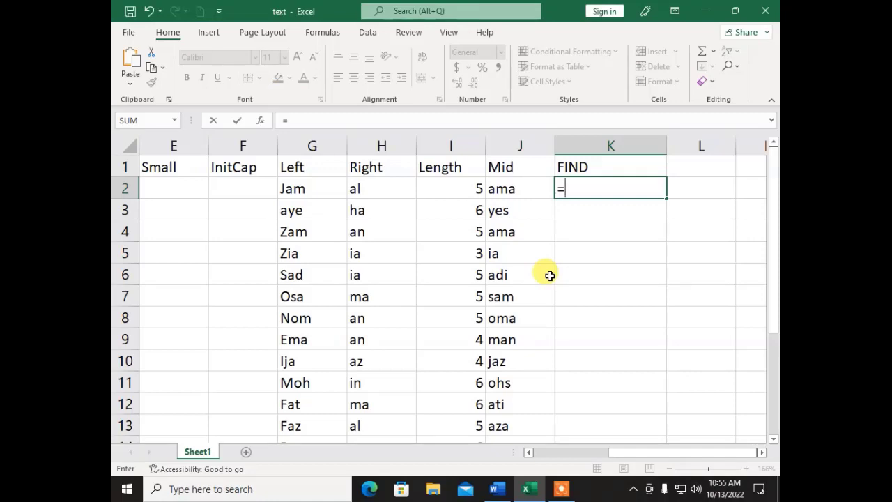
{"action": "type", "text": "find"}
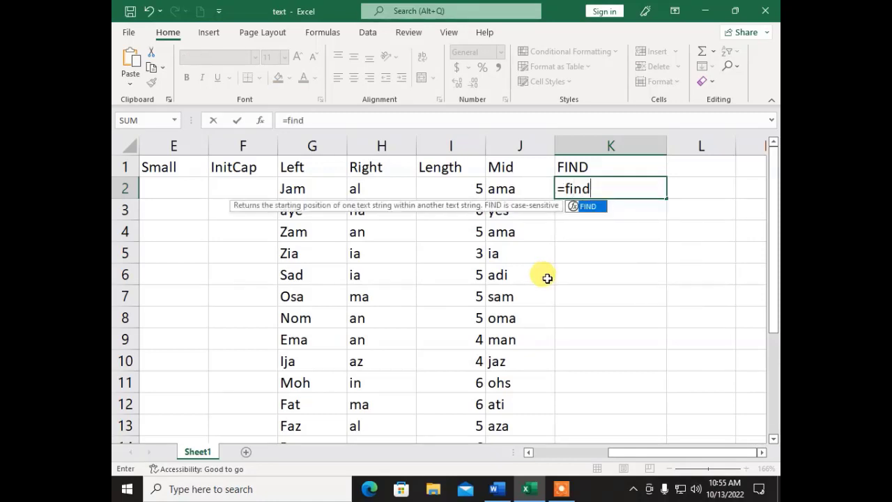
{"action": "type", "text": "("}
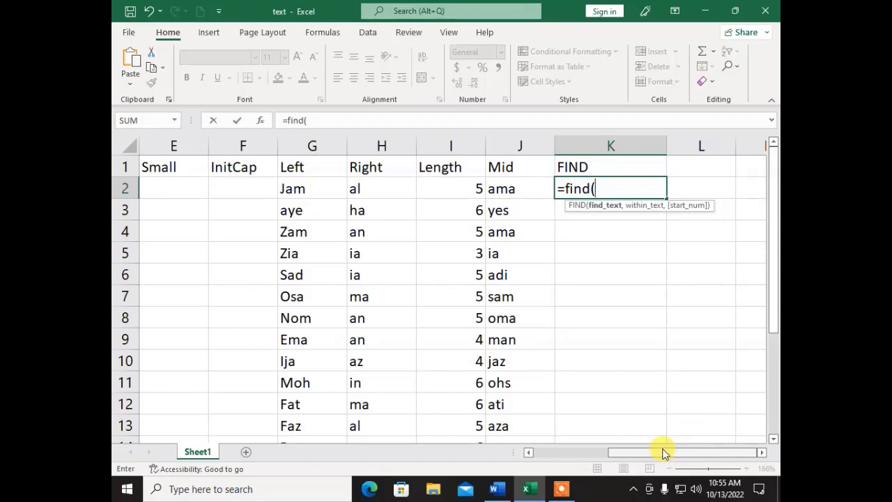
{"action": "type", "text": "\""}
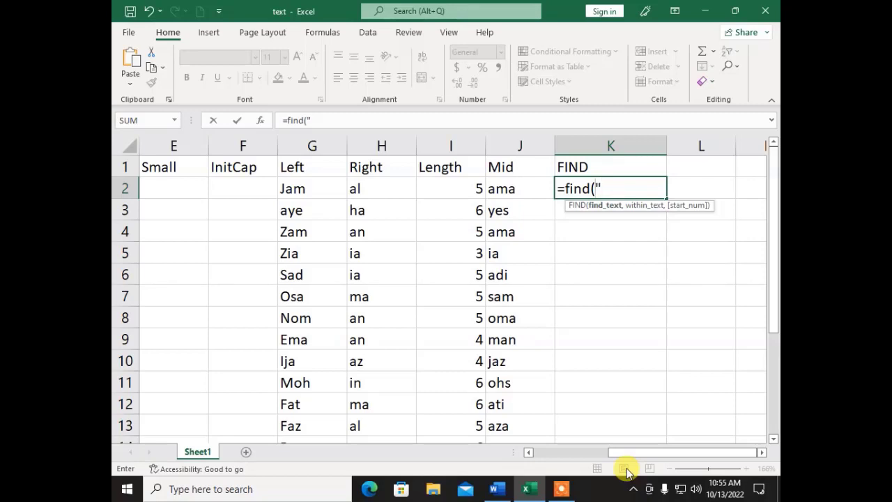
{"action": "left_click", "coordinate": [373, 189]}
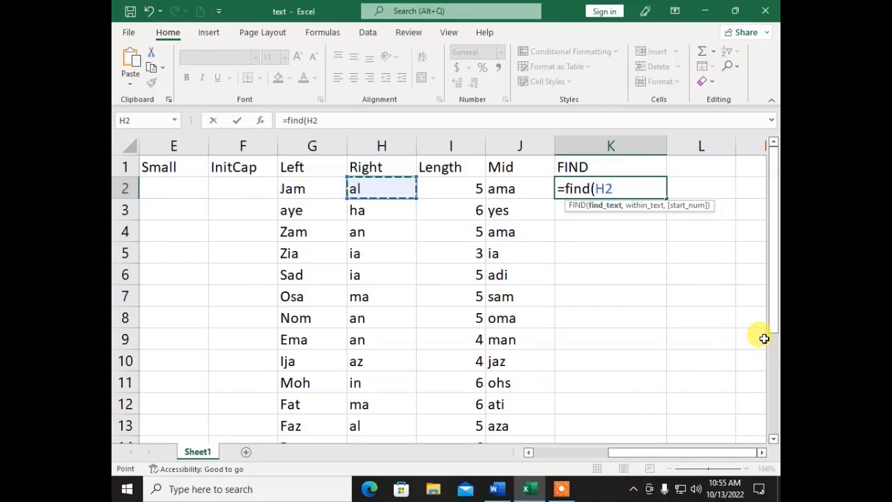
{"action": "type", "text": ","}
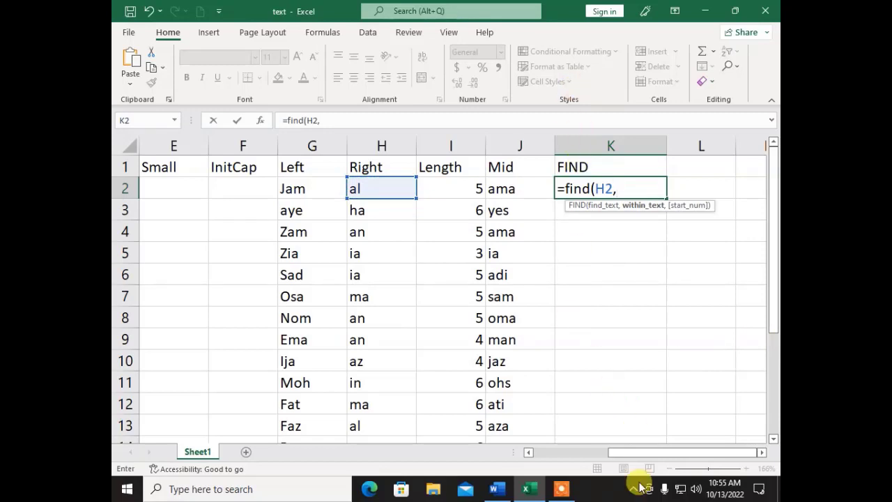
{"action": "left_click_drag", "start_coordinate": [629, 462], "coordinate": [542, 452]}
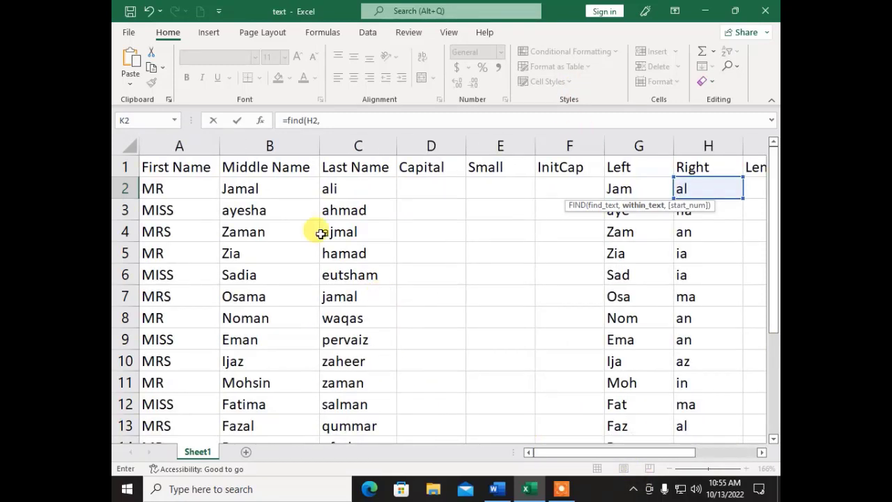
{"action": "left_click", "coordinate": [271, 190]}
{"action": "left_click_drag", "start_coordinate": [663, 452], "coordinate": [736, 460]}
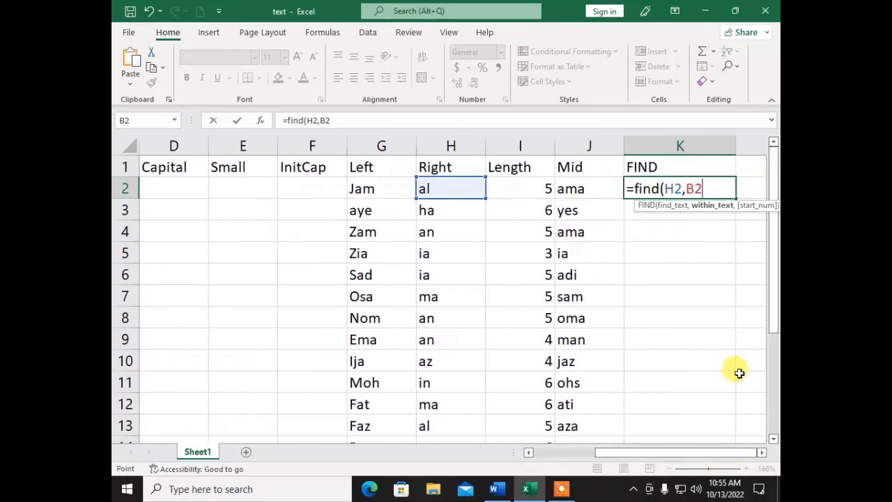
{"action": "type", "text": ")"}
{"action": "key", "text": "Return"}
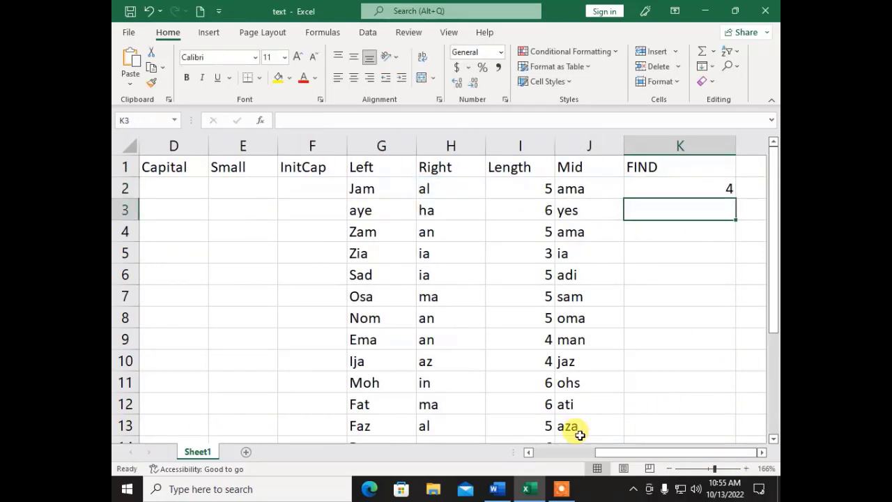
- Copy the FIND formula down to K16, giving values such as 4 for Jamal
{"action": "key", "text": "Up"}
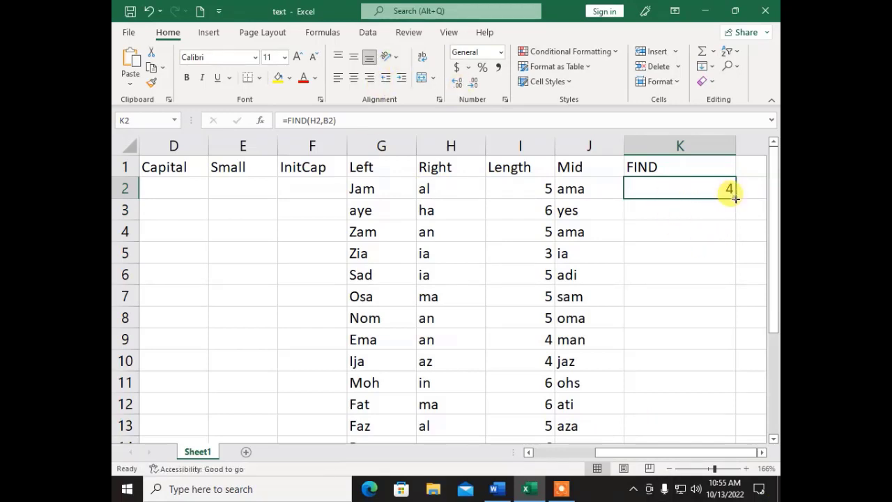
{"action": "double_click", "coordinate": [735, 198]}
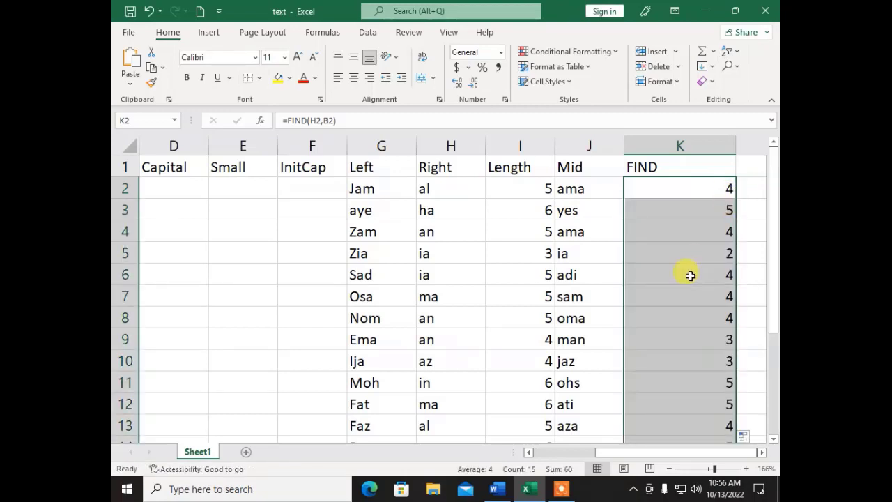
{"action": "scroll", "coordinate": [688, 278], "scroll_direction": "down", "scroll_amount": 2}
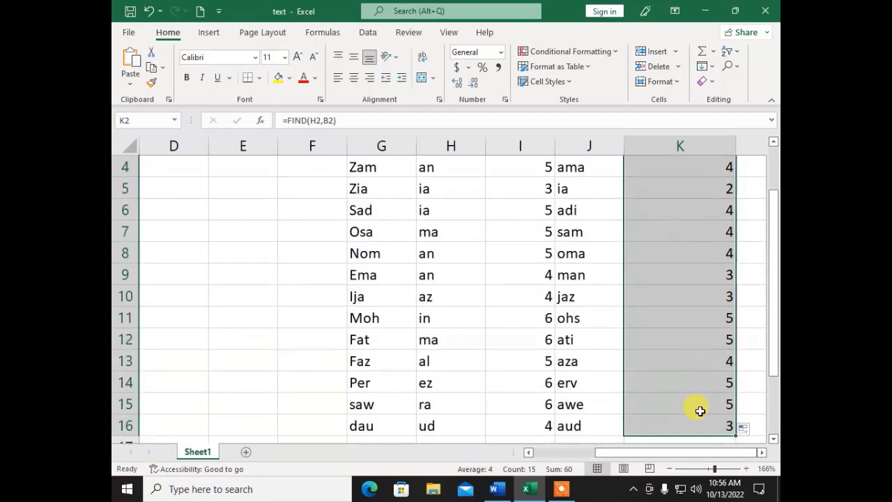
{"action": "scroll", "coordinate": [700, 394], "scroll_direction": "up", "scroll_amount": 1}
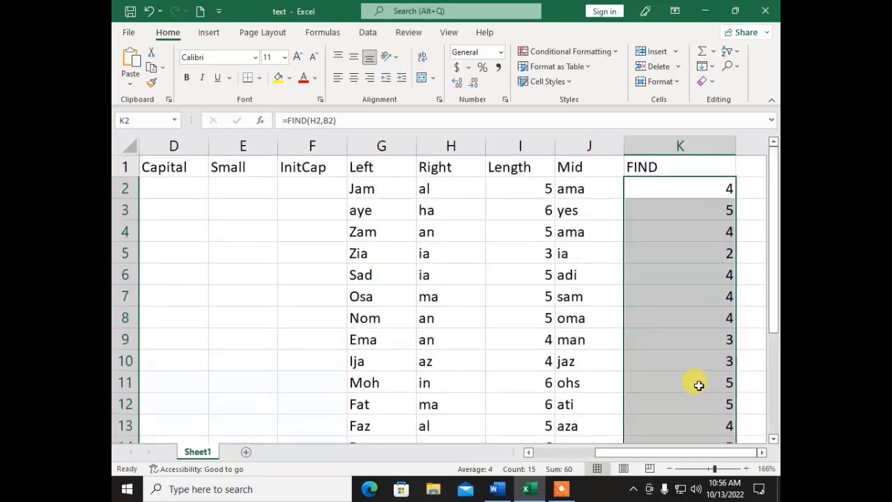
{"action": "left_click", "coordinate": [661, 182]}
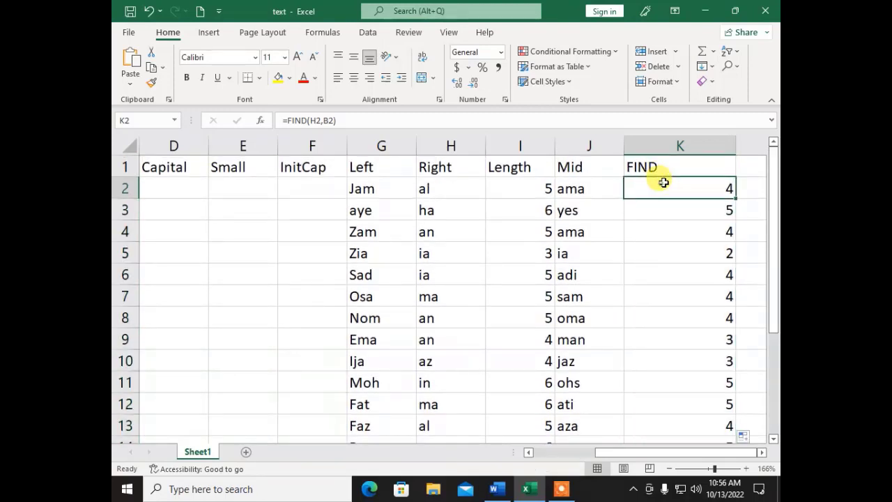
{"action": "left_click", "coordinate": [740, 167]}
- Scroll the Word reference to the Proper() section with its =PROPER(Text) syntax and PROPER(A1) example
{"action": "left_click", "coordinate": [497, 489]}
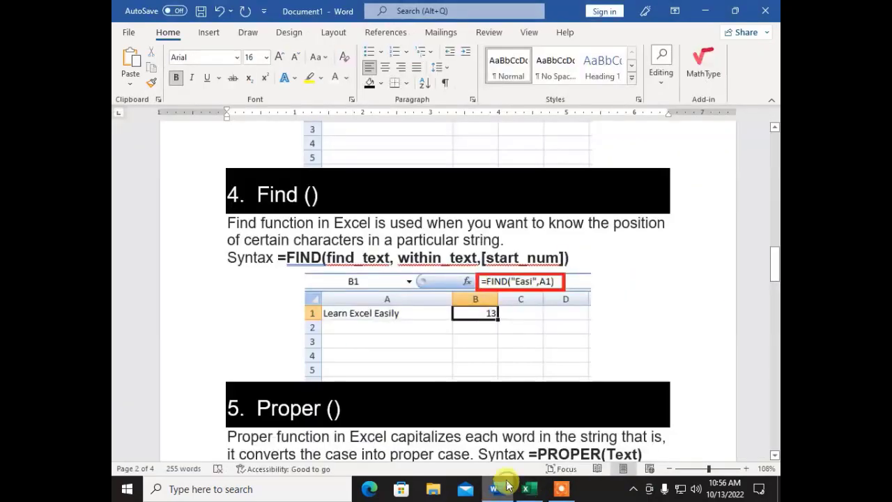
{"action": "scroll", "coordinate": [382, 322], "scroll_direction": "down", "scroll_amount": 1}
{"action": "scroll", "coordinate": [382, 322], "scroll_direction": "down", "scroll_amount": 5}
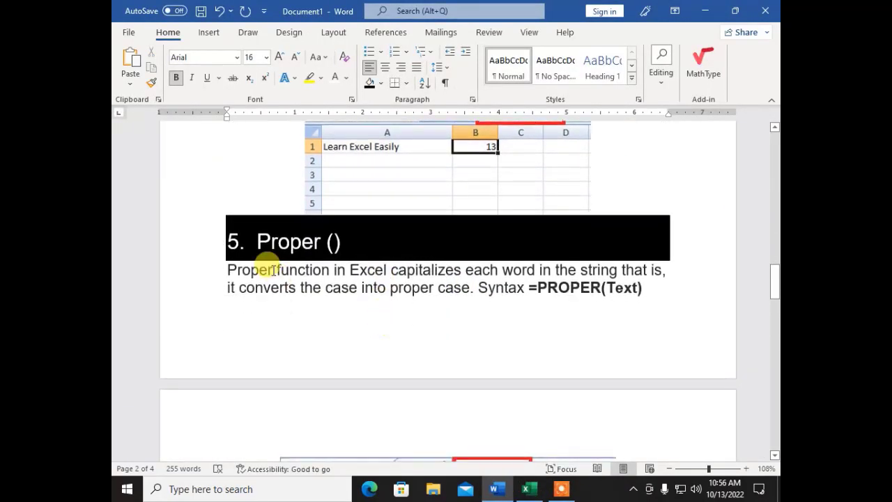
{"action": "scroll", "coordinate": [347, 312], "scroll_direction": "down", "scroll_amount": 10}
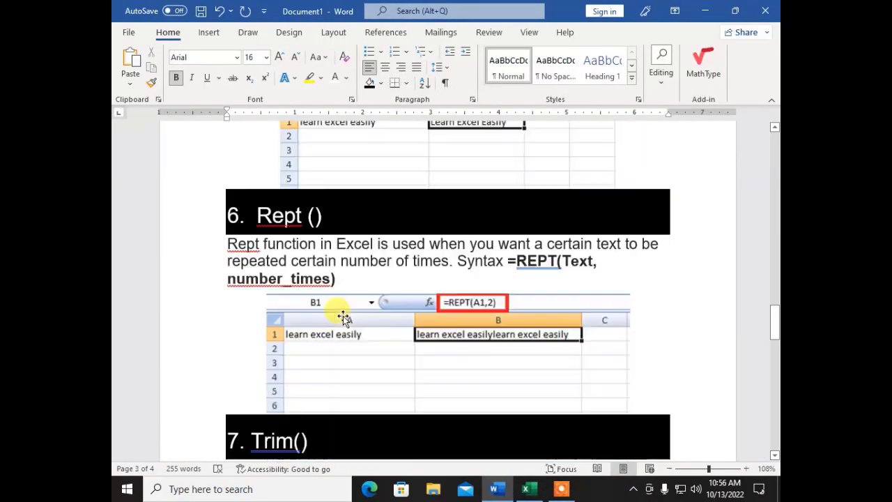
{"action": "scroll", "coordinate": [346, 311], "scroll_direction": "down", "scroll_amount": 12}
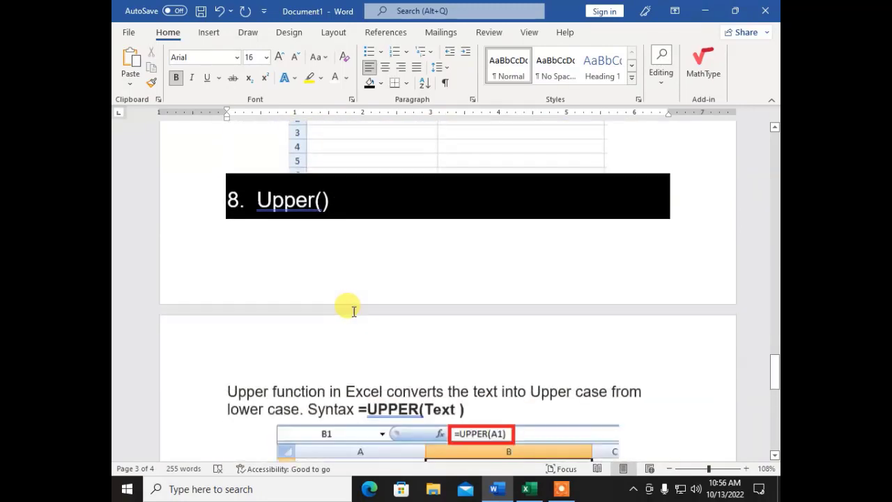
{"action": "scroll", "coordinate": [355, 308], "scroll_direction": "down", "scroll_amount": 8}
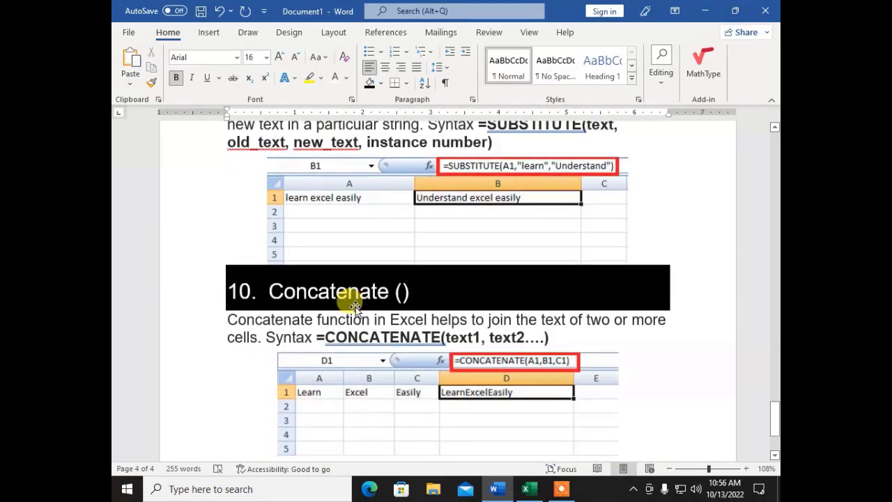
{"action": "scroll", "coordinate": [358, 314], "scroll_direction": "up", "scroll_amount": 5}
{"action": "scroll", "coordinate": [369, 294], "scroll_direction": "up", "scroll_amount": 12}
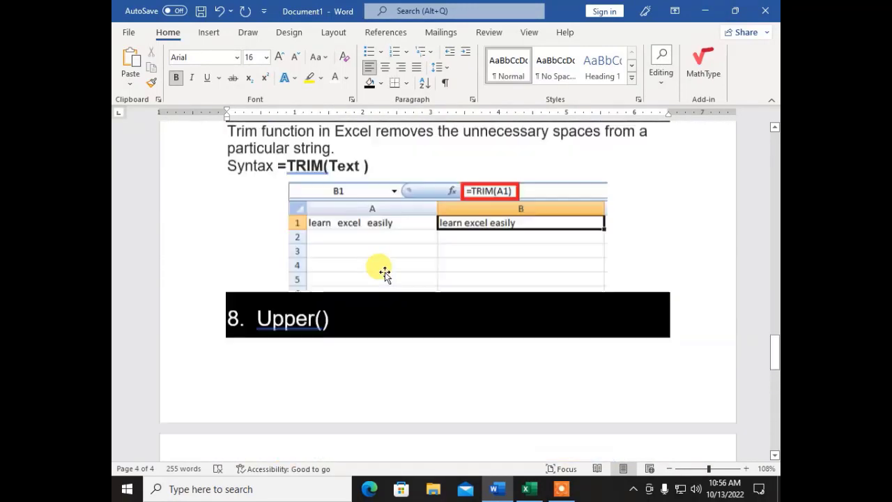
{"action": "scroll", "coordinate": [387, 270], "scroll_direction": "up", "scroll_amount": 8}
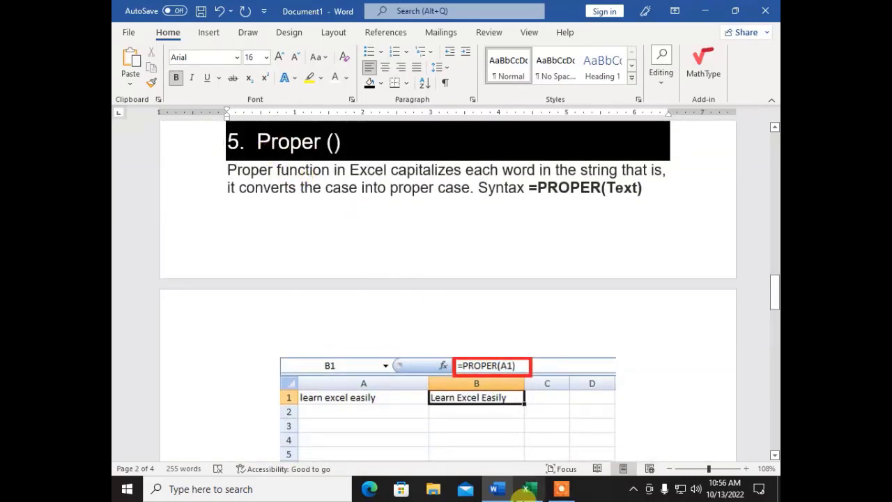
- Back in Excel, look over row 2 of Capital, Small and InitCap and settle on D2
{"action": "left_click", "coordinate": [493, 492]}
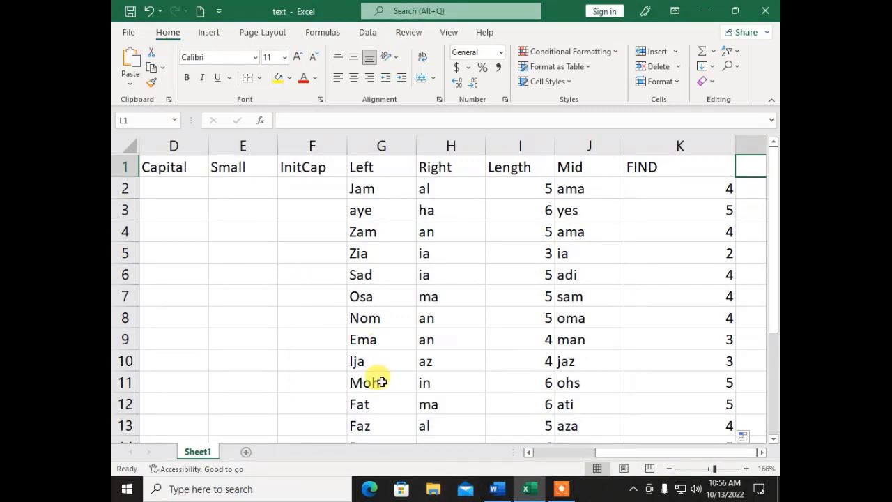
{"action": "left_click_drag", "start_coordinate": [609, 453], "coordinate": [545, 456]}
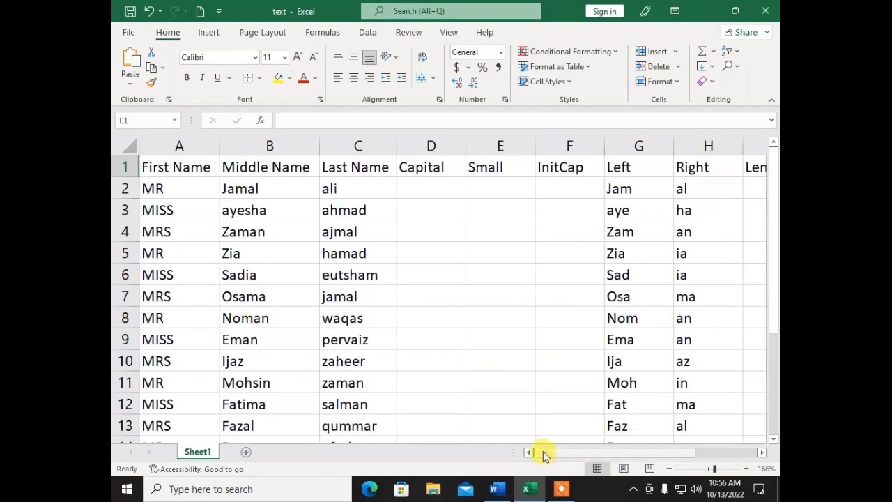
{"action": "left_click", "coordinate": [430, 189]}
{"action": "left_click", "coordinate": [486, 182]}
{"action": "left_click", "coordinate": [559, 181]}
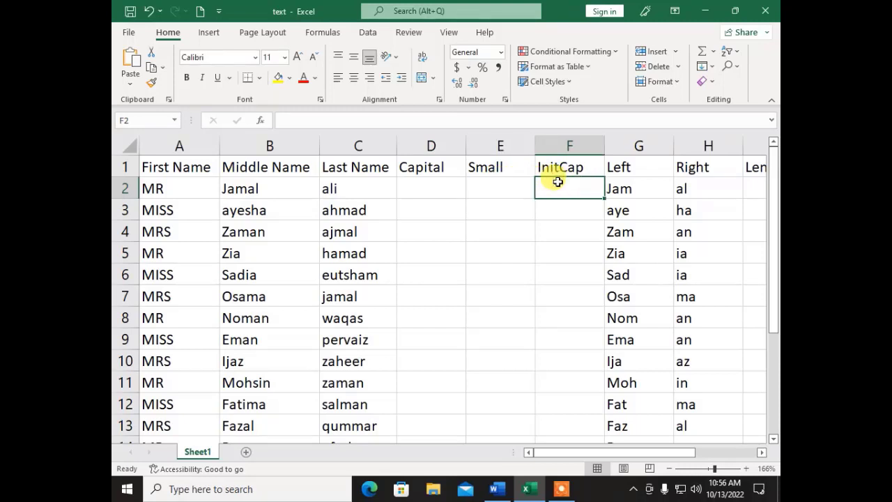
{"action": "left_click", "coordinate": [421, 185]}
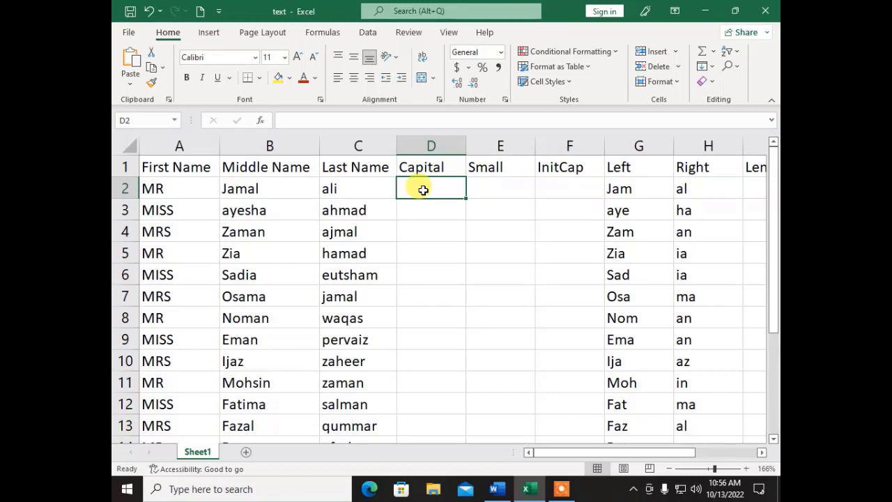
- Enter =UPPER(B2) in D2 and fill it down, giving JAMAL, AYESHA and so on
{"action": "type", "text": "="}
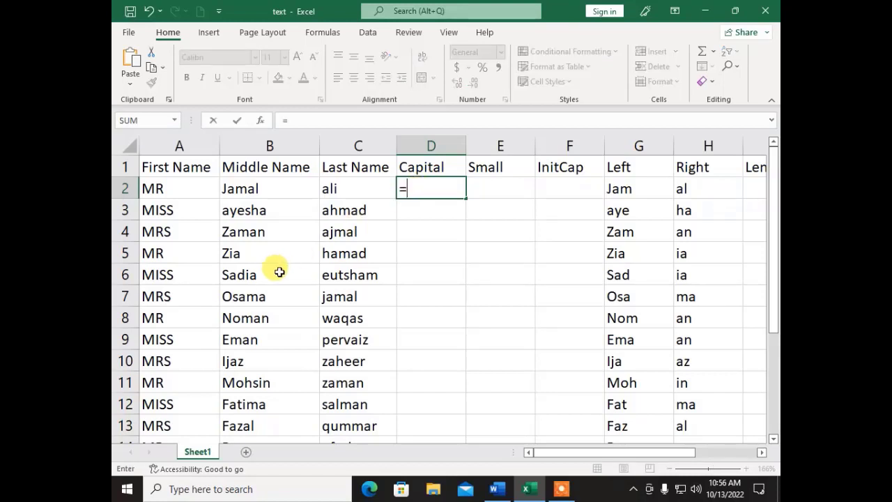
{"action": "type", "text": "upeer"}
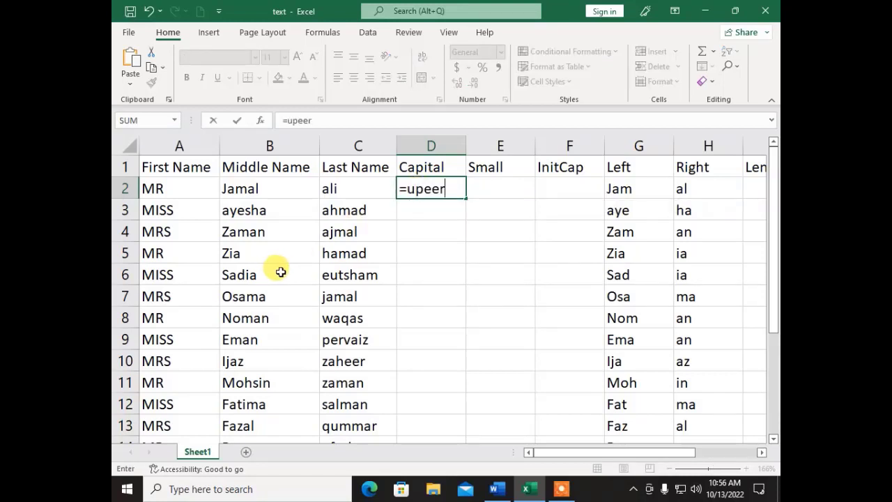
{"action": "type", "text": "pp"}
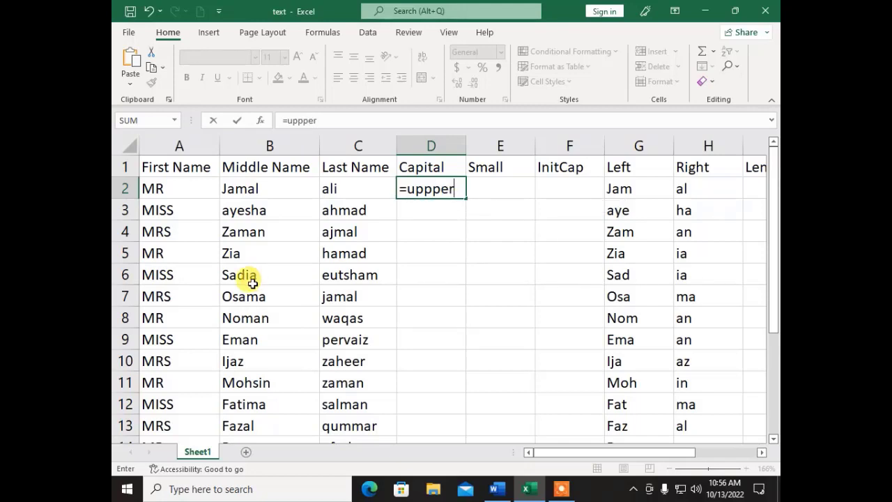
{"action": "key", "text": "BackSpace"}
{"action": "type", "text": "e"}
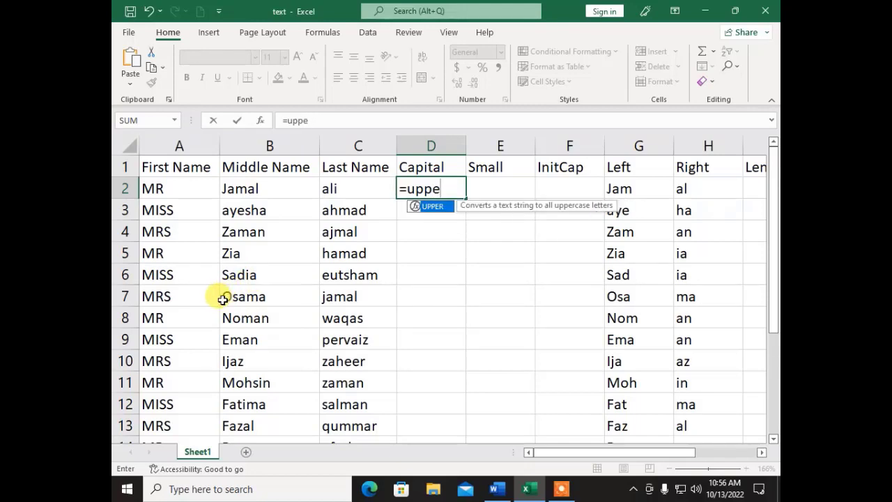
{"action": "type", "text": "r("}
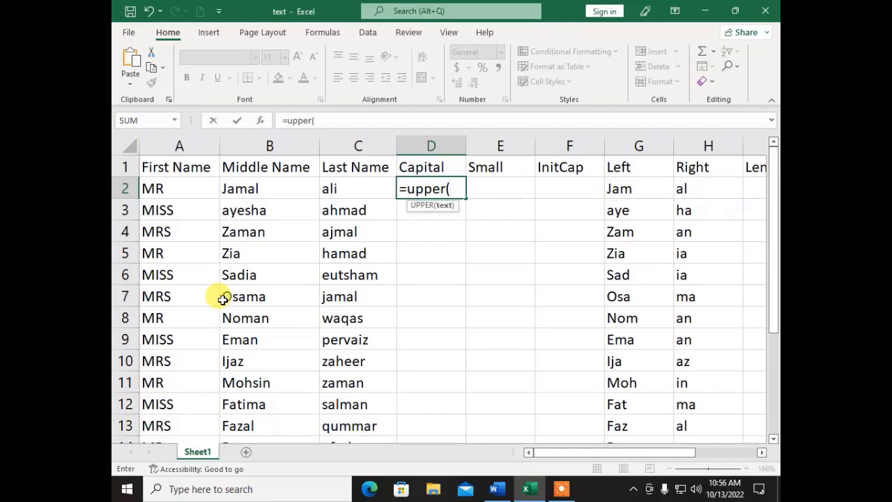
{"action": "left_click", "coordinate": [249, 185]}
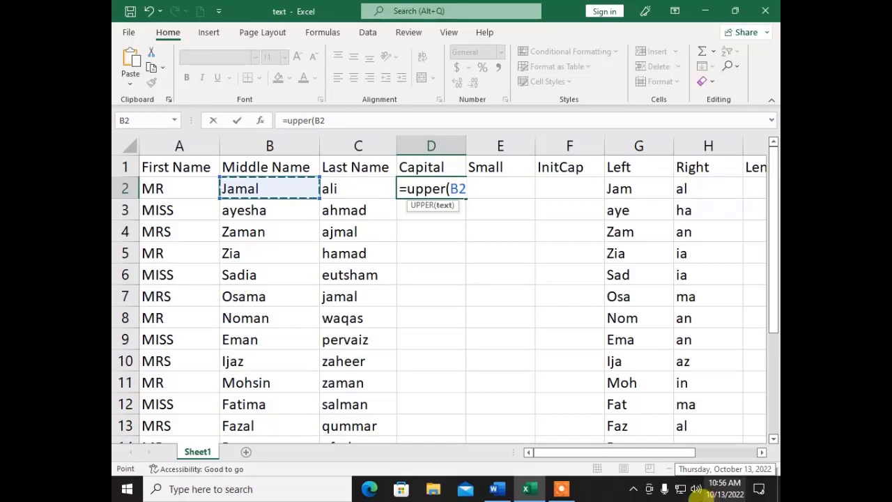
{"action": "type", "text": ")"}
{"action": "key", "text": "Return"}
{"action": "key", "text": "Up"}
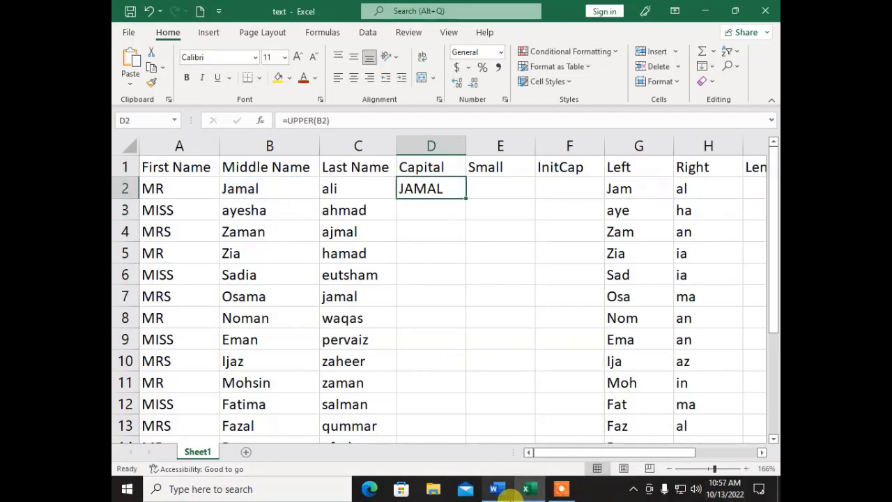
{"action": "double_click", "coordinate": [463, 198]}
{"action": "left_click", "coordinate": [478, 185]}
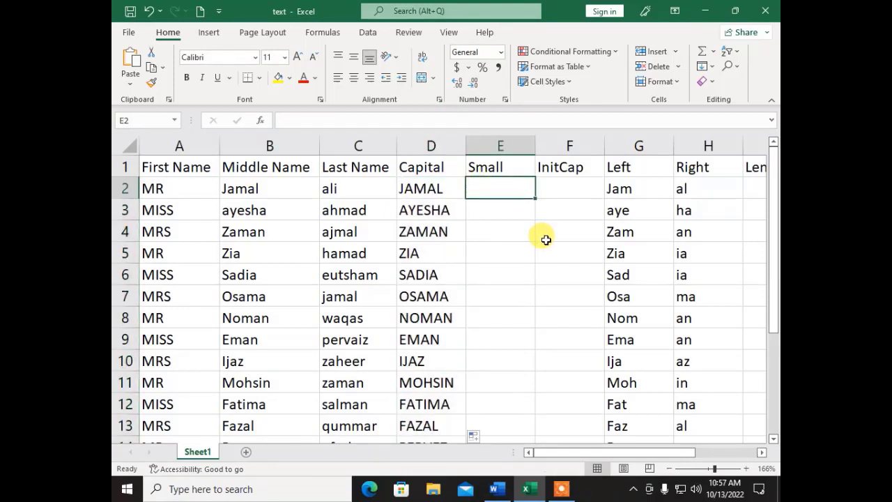
- Enter =LOWER(B2) in E2 and fill it down the Small column, giving jamal, ayesha
{"action": "type", "text": "="}
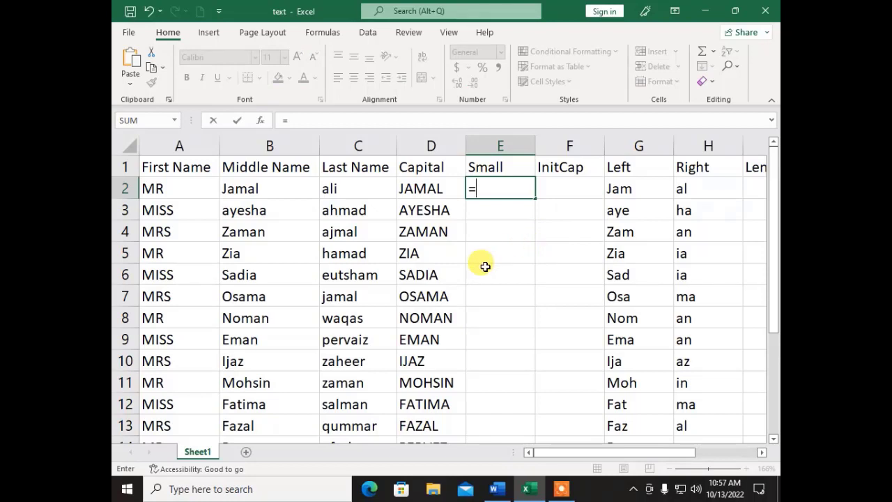
{"action": "type", "text": "low"}
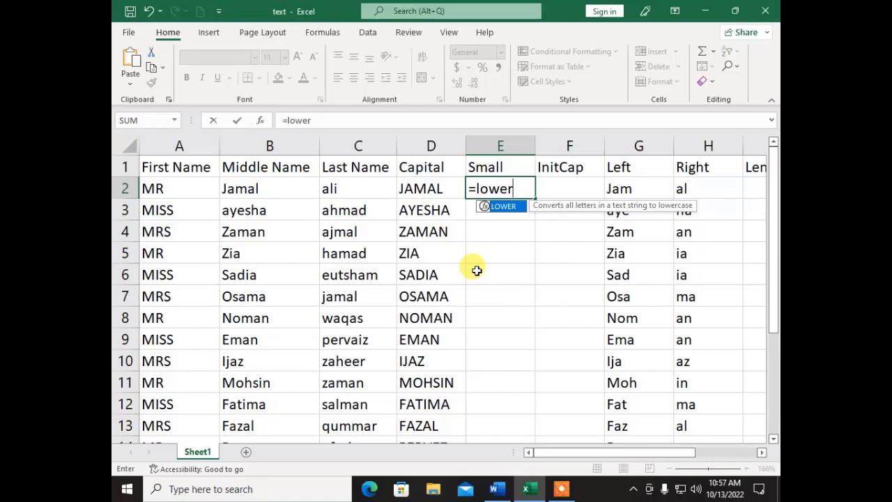
{"action": "type", "text": "er("}
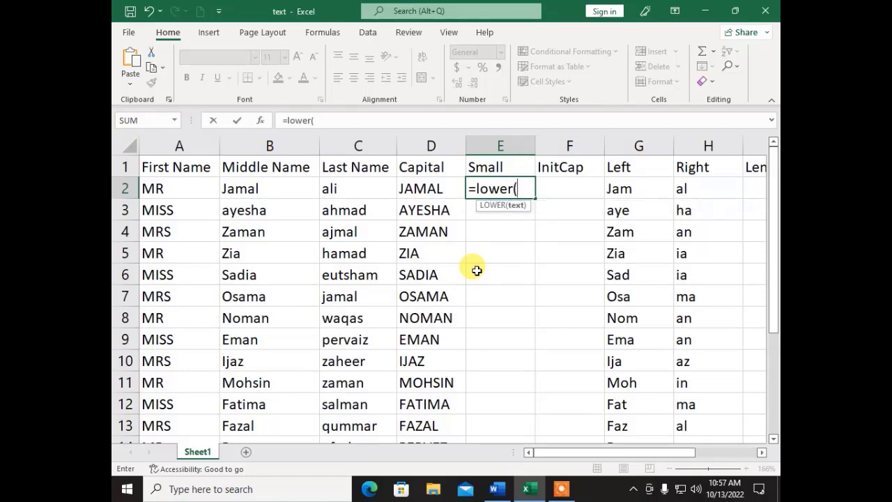
{"action": "left_click", "coordinate": [234, 183]}
{"action": "type", "text": ")"}
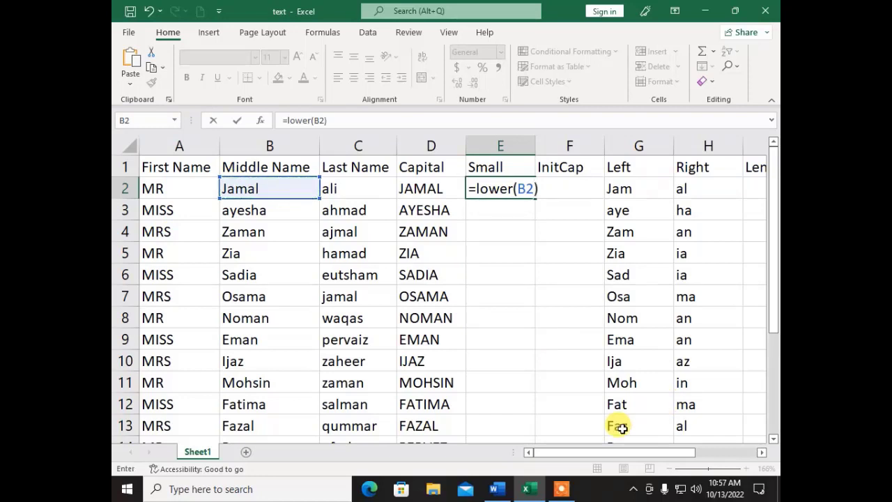
{"action": "key", "text": "Return"}
{"action": "key", "text": "Up"}
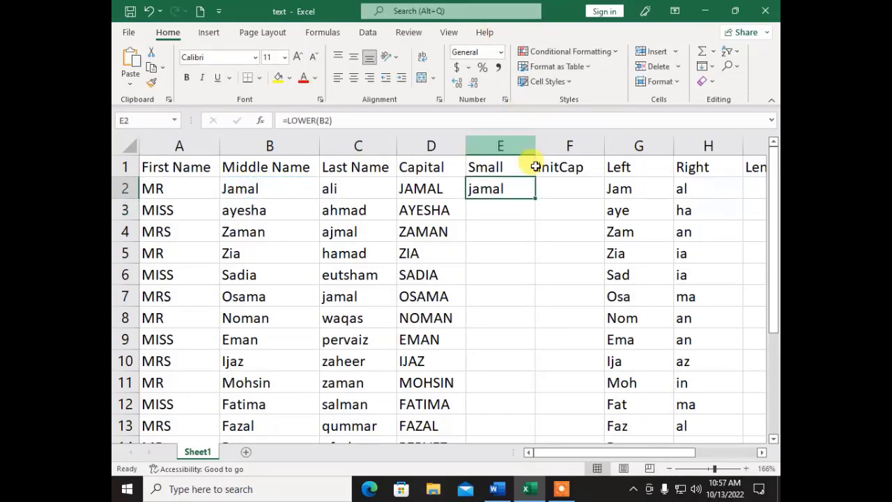
{"action": "double_click", "coordinate": [534, 201]}
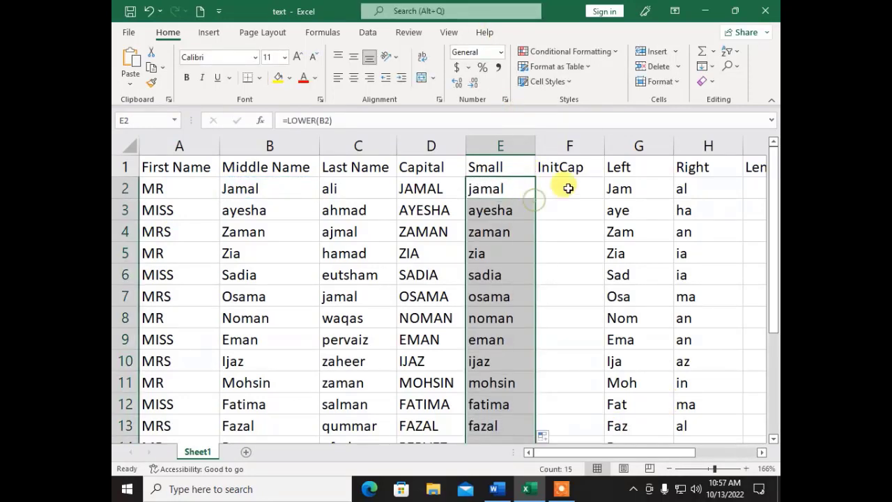
{"action": "left_click", "coordinate": [568, 187]}
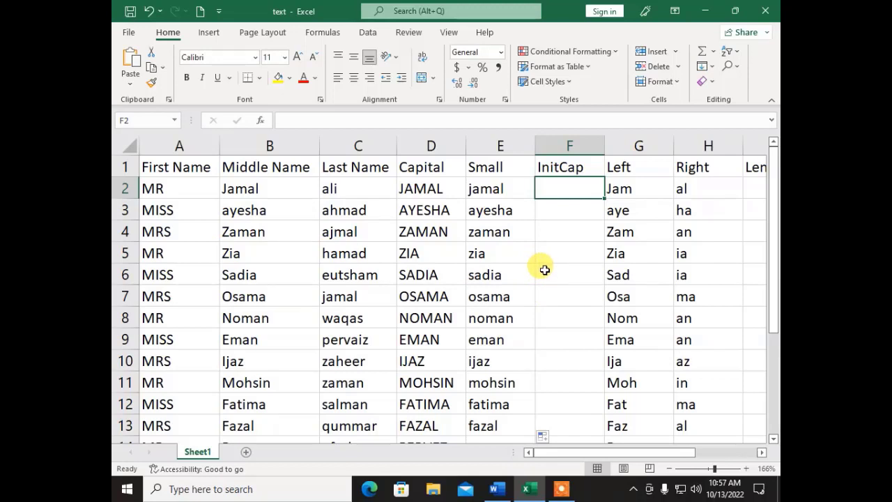
- Enter =PROPER(B2) in F2 and fill it down to F16, giving names like Ayesha
{"action": "type", "text": "="}
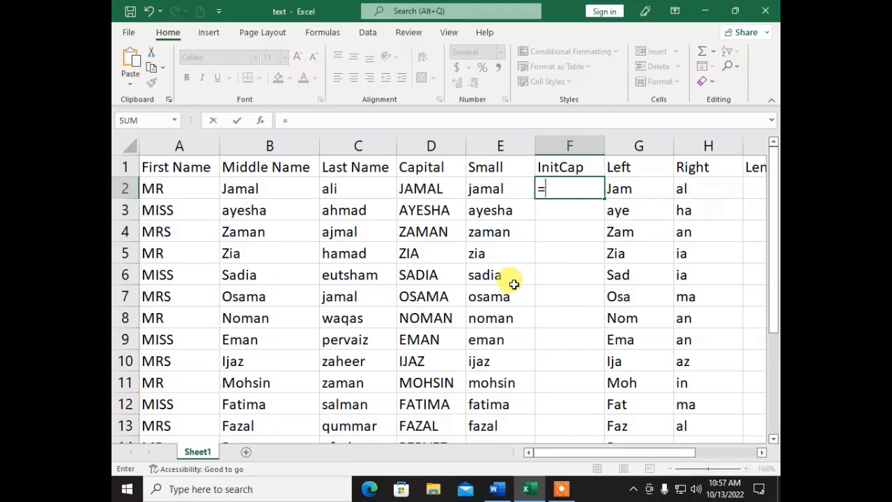
{"action": "type", "text": "Proper"}
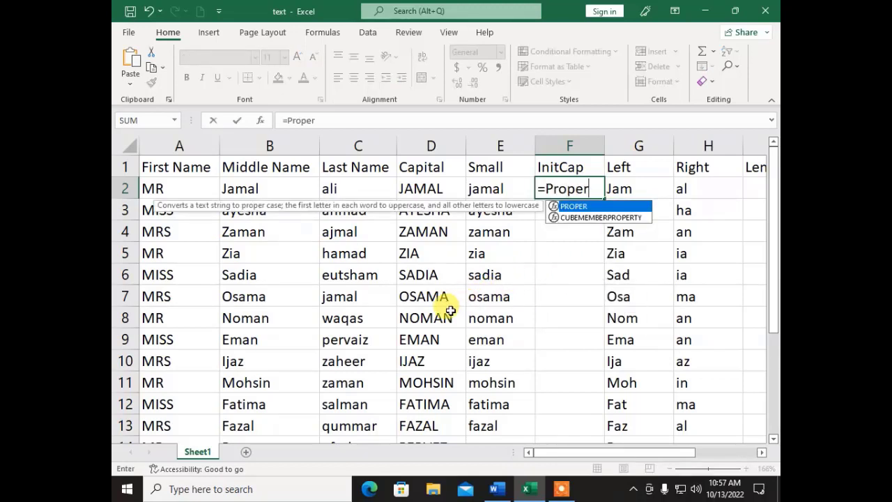
{"action": "type", "text": "("}
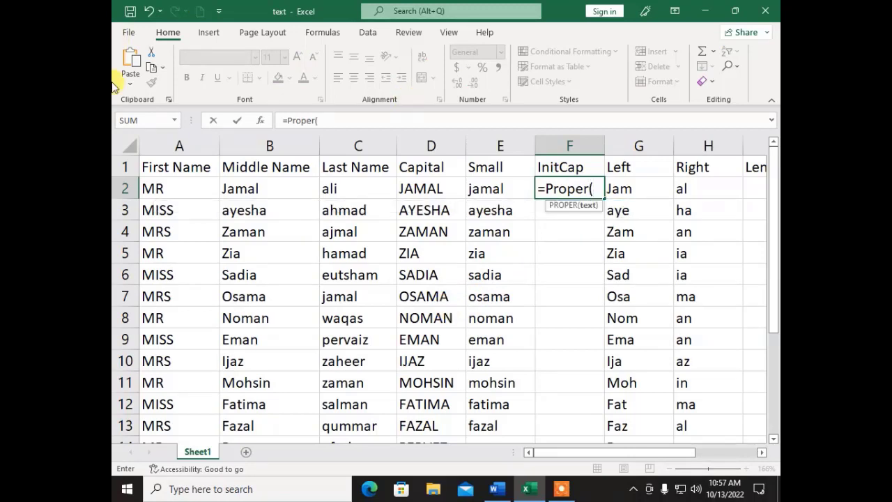
{"action": "left_click", "coordinate": [252, 189]}
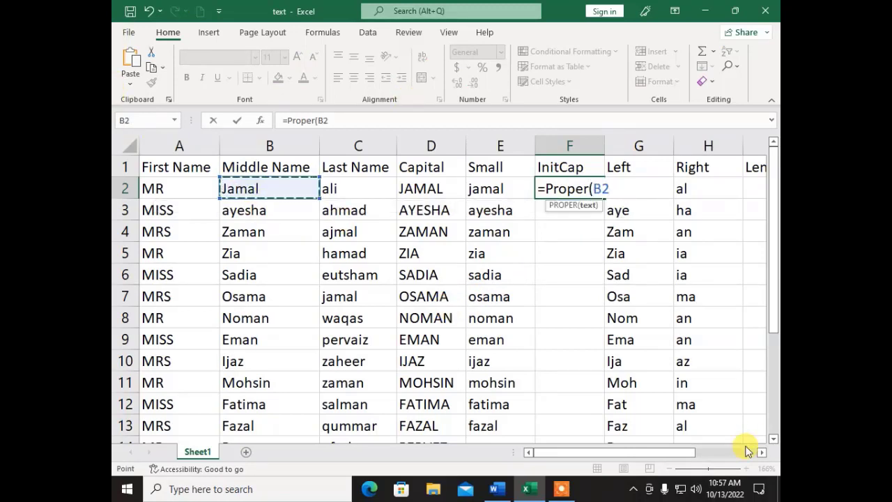
{"action": "type", "text": ")"}
{"action": "key", "text": "Return"}
{"action": "key", "text": "Up"}
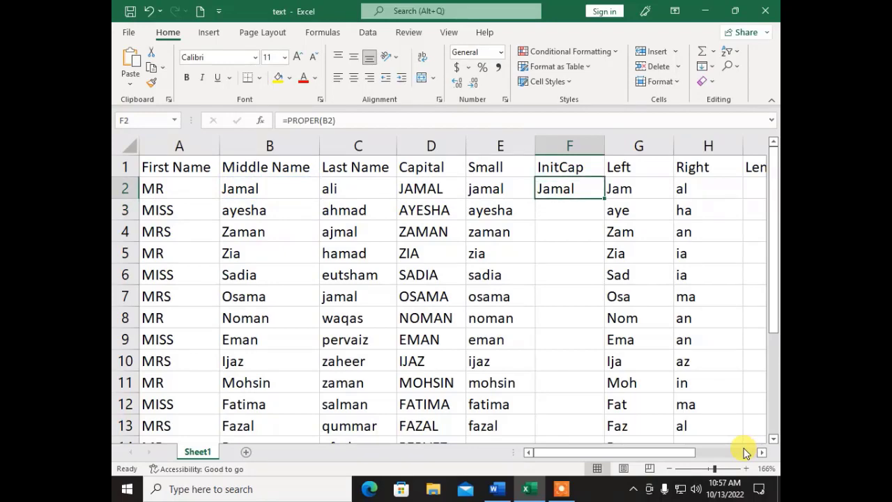
{"action": "double_click", "coordinate": [604, 198]}
{"action": "scroll", "coordinate": [547, 301], "scroll_direction": "down", "scroll_amount": 1}
{"action": "scroll", "coordinate": [546, 301], "scroll_direction": "down", "scroll_amount": 2}
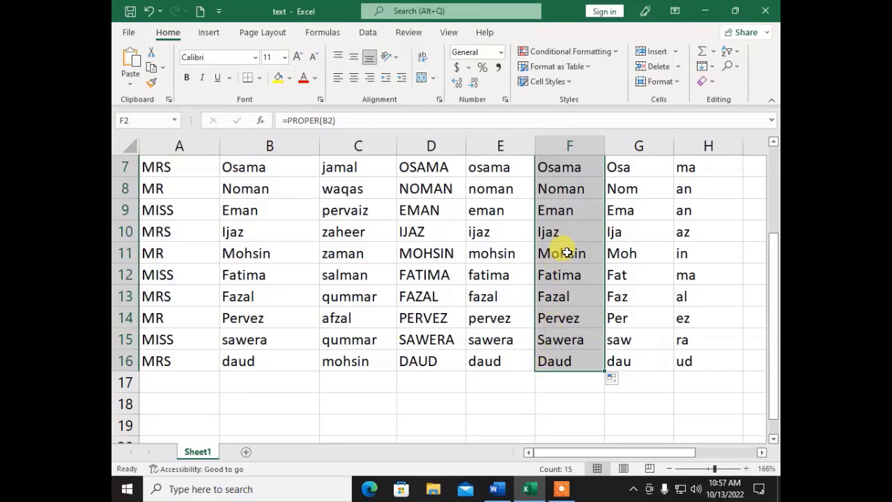
{"action": "scroll", "coordinate": [559, 257], "scroll_direction": "up", "scroll_amount": 2}
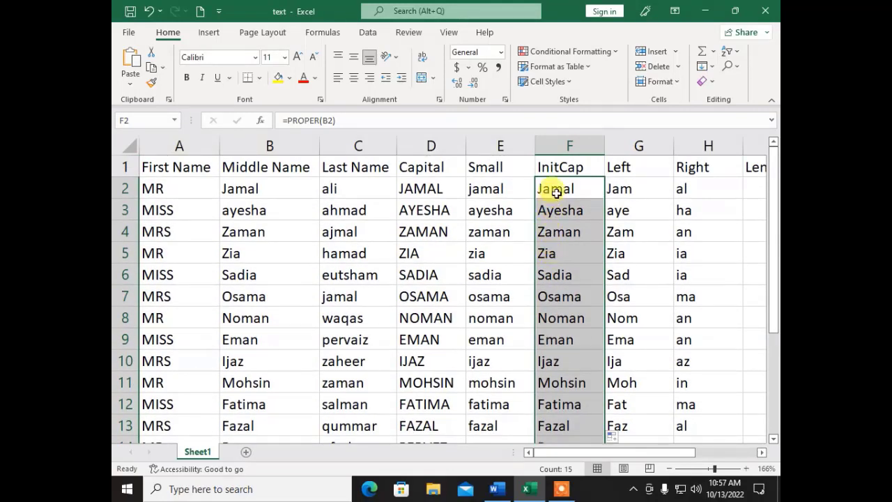
- Check the UPPER, LOWER and PROPER formulas in D2, E2 and F2
{"action": "left_click", "coordinate": [551, 189]}
{"action": "left_click", "coordinate": [408, 190]}
{"action": "left_click", "coordinate": [480, 193]}
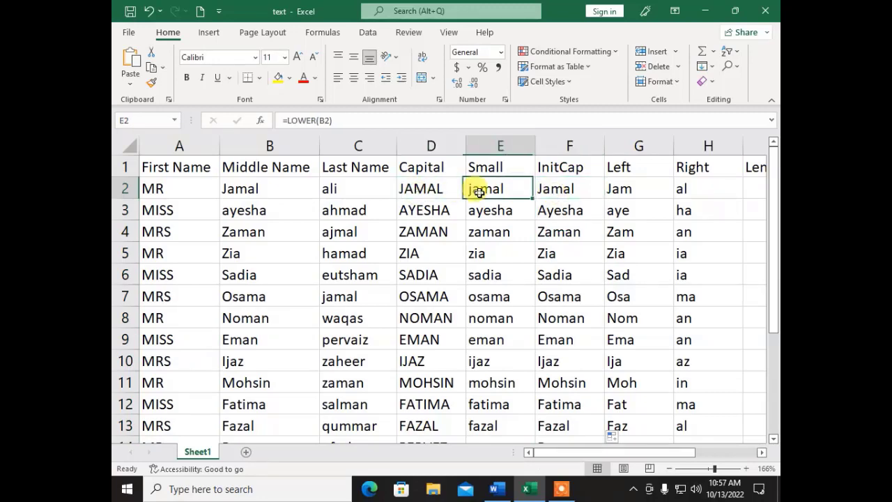
{"action": "left_click", "coordinate": [561, 197]}
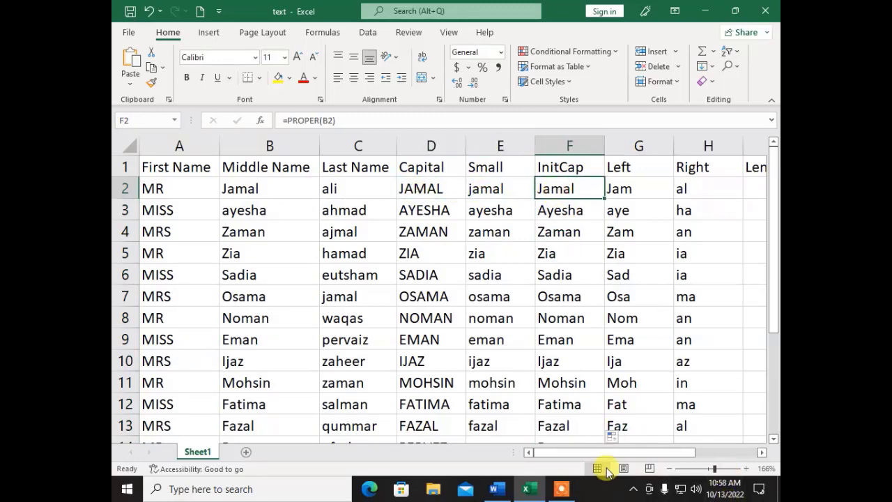
{"action": "left_click_drag", "start_coordinate": [611, 457], "coordinate": [718, 453]}
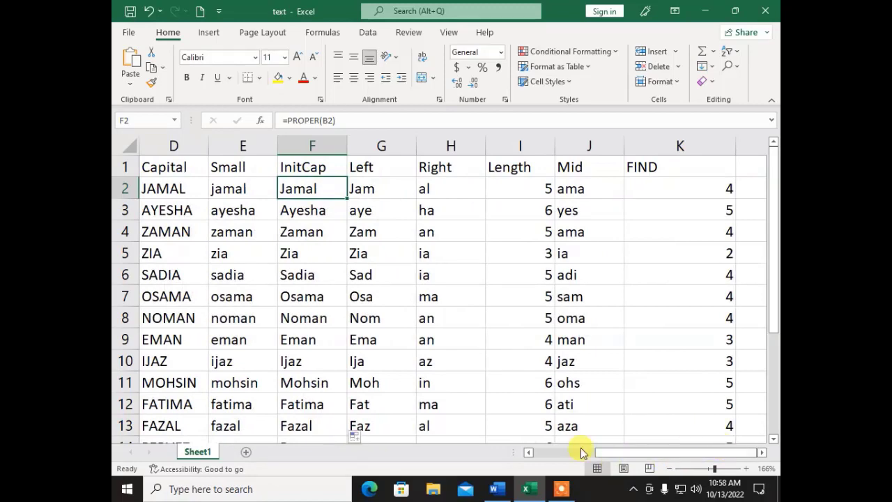
{"action": "left_click", "coordinate": [496, 489]}
- Scroll Word's notes to the Rept() section and its REPT(A1,2) example, then return to Excel
{"action": "scroll", "coordinate": [428, 280], "scroll_direction": "up", "scroll_amount": 8}
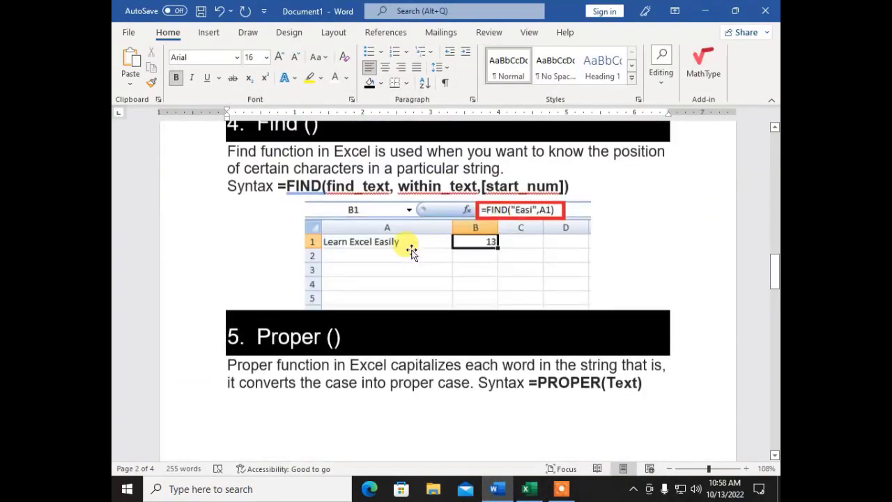
{"action": "scroll", "coordinate": [416, 249], "scroll_direction": "down", "scroll_amount": 8}
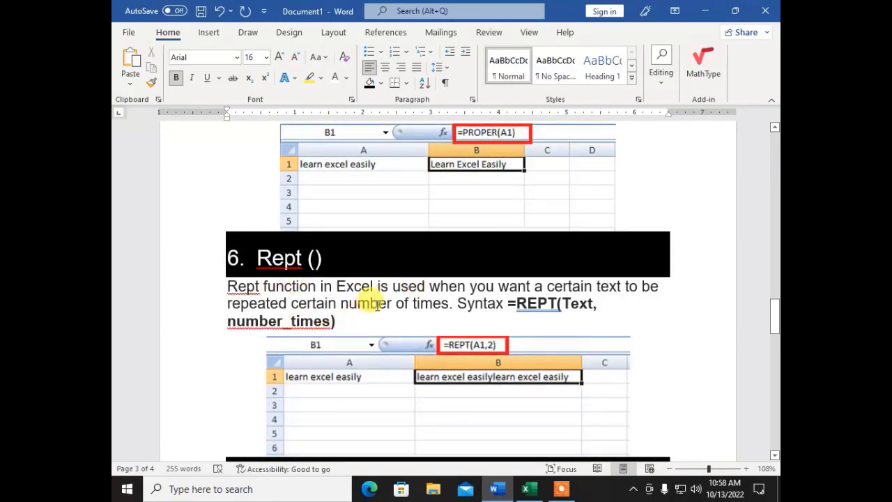
{"action": "scroll", "coordinate": [373, 300], "scroll_direction": "down", "scroll_amount": 1}
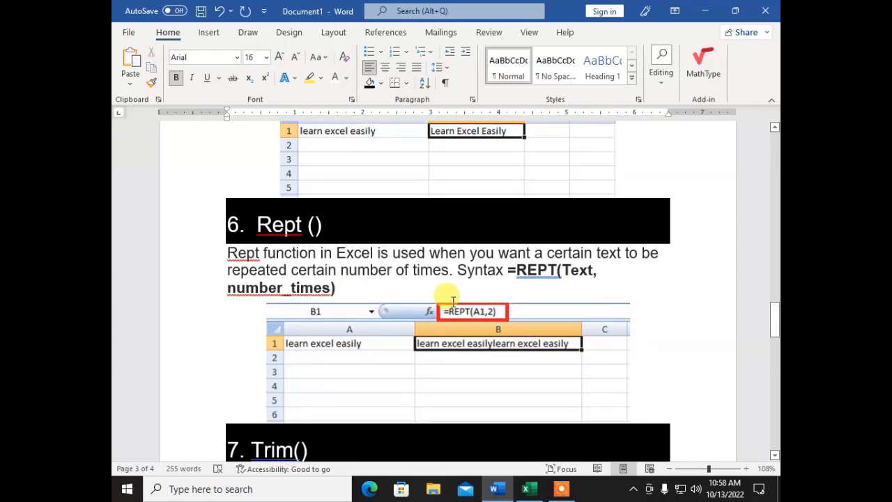
{"action": "left_click", "coordinate": [495, 491]}
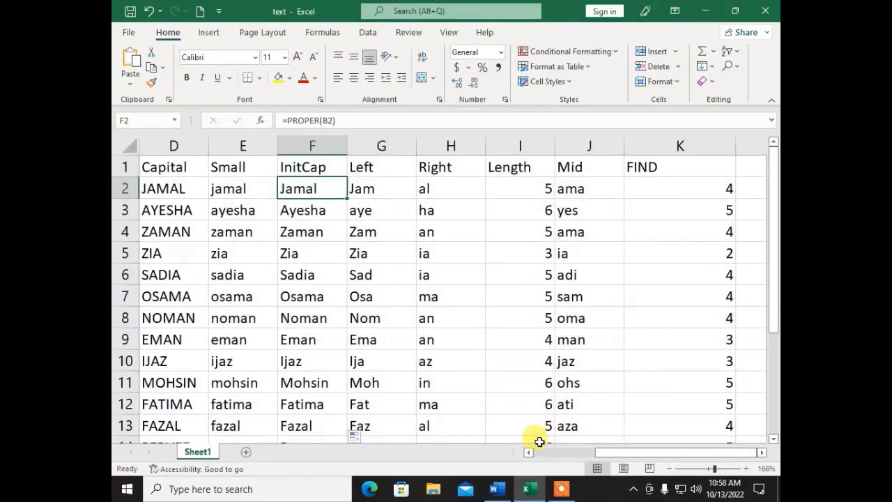
- Add a 'Repeat' heading in L1, the empty column after FIND
{"action": "left_click", "coordinate": [699, 468]}
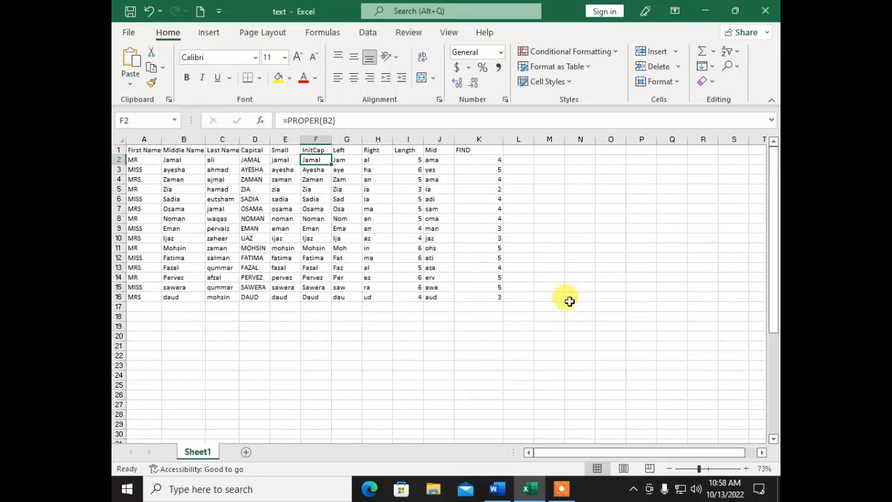
{"action": "left_click", "coordinate": [531, 156]}
{"action": "left_click", "coordinate": [525, 148]}
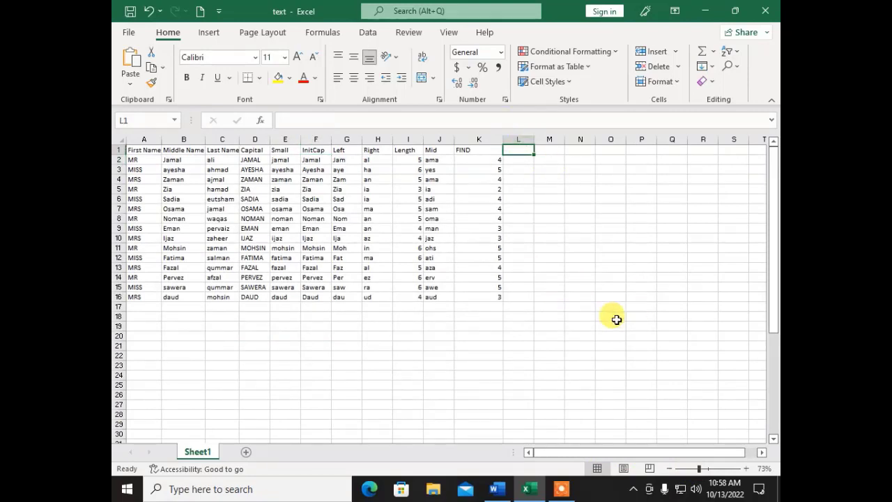
{"action": "type", "text": "Repeat"}
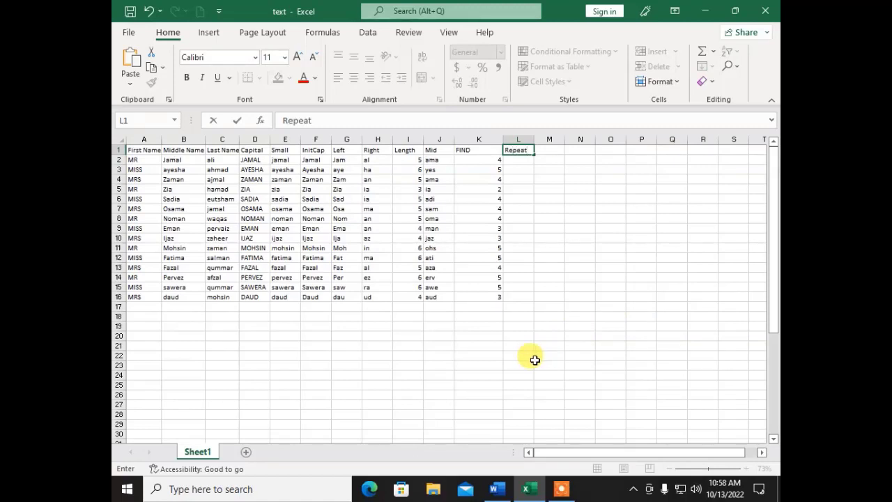
{"action": "key", "text": "Return"}
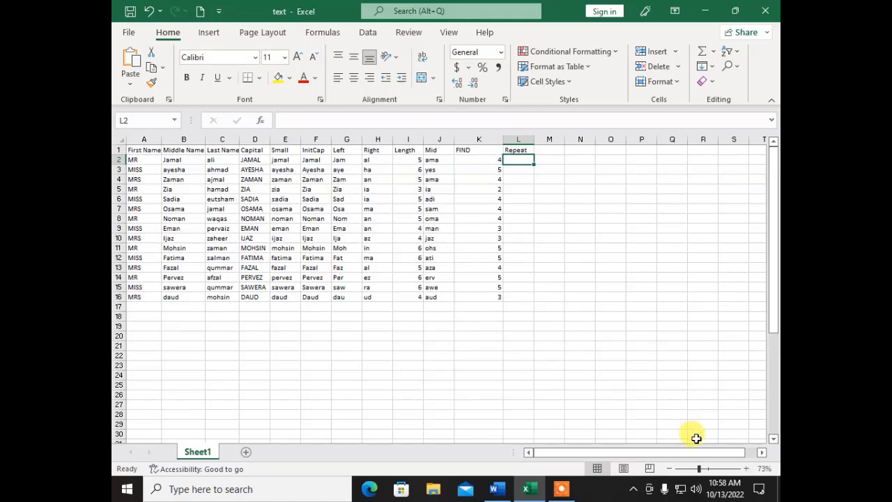
{"action": "left_click", "coordinate": [706, 468]}
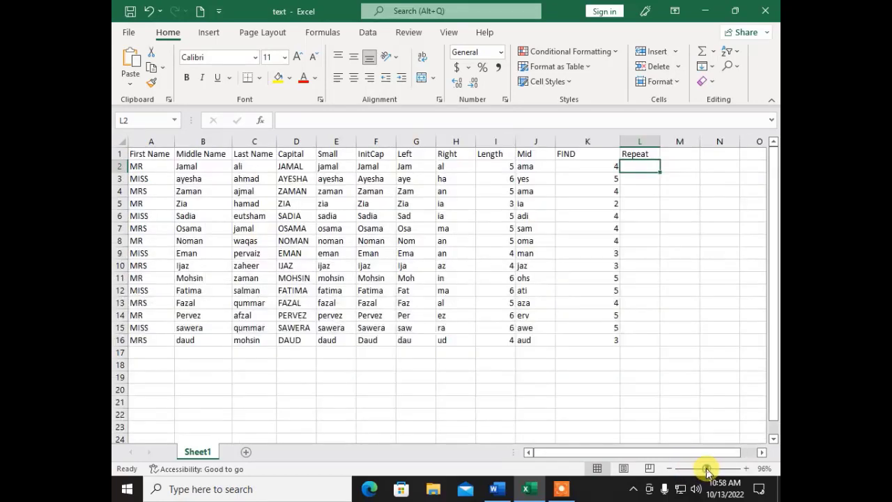
{"action": "left_click", "coordinate": [149, 167]}
{"action": "left_click", "coordinate": [148, 180]}
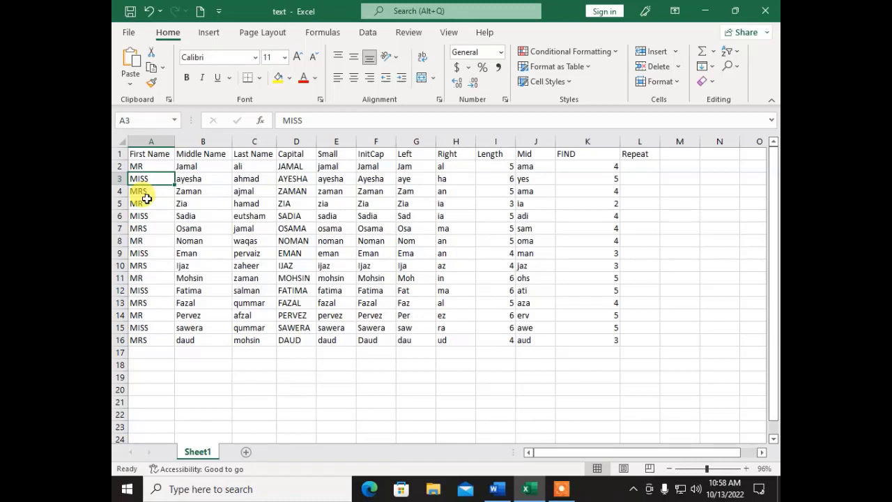
- Enter =REPT(A2,3) in L2 to repeat the A2 title three times
{"action": "key", "text": "Up"}
{"action": "key", "text": "Up"}
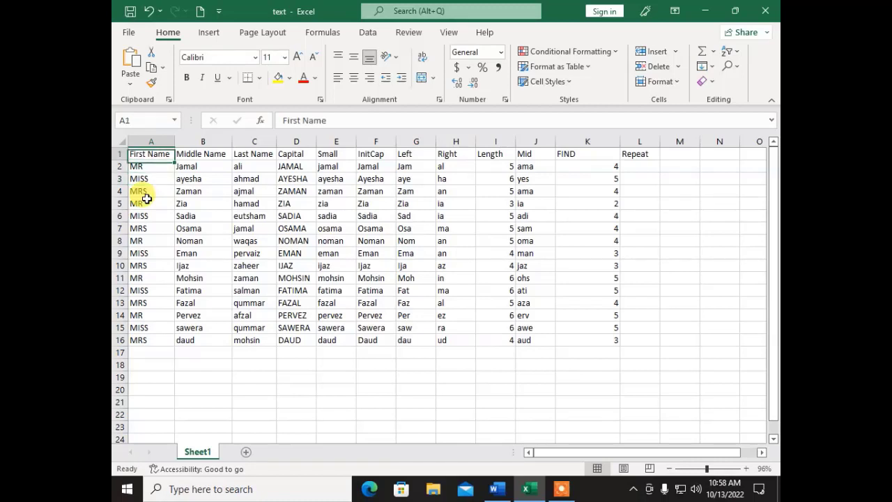
{"action": "key", "text": "Right"}
{"action": "key", "text": "Right"}
{"action": "key", "text": "Right"}
{"action": "key", "text": "Right"}
{"action": "key", "text": "Right"}
{"action": "key", "text": "Right"}
{"action": "key", "text": "Right"}
{"action": "key", "text": "Right"}
{"action": "key", "text": "Right"}
{"action": "key", "text": "Right"}
{"action": "key", "text": "Right"}
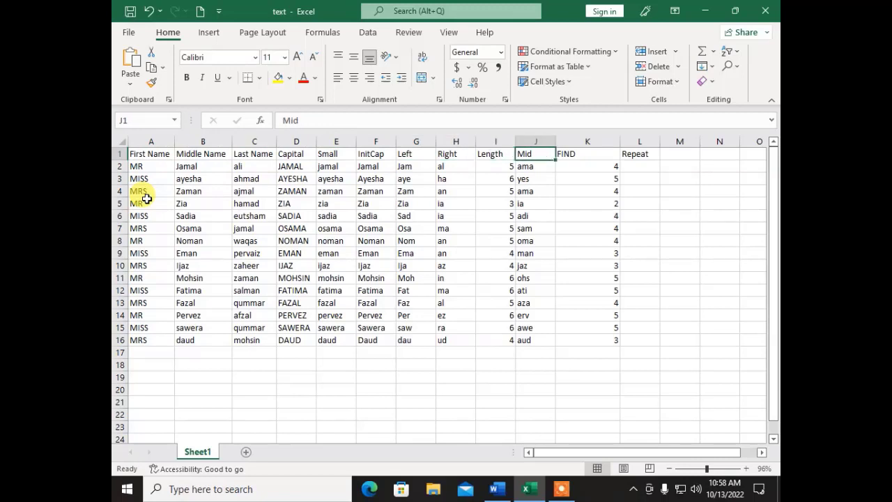
{"action": "key", "text": "Down"}
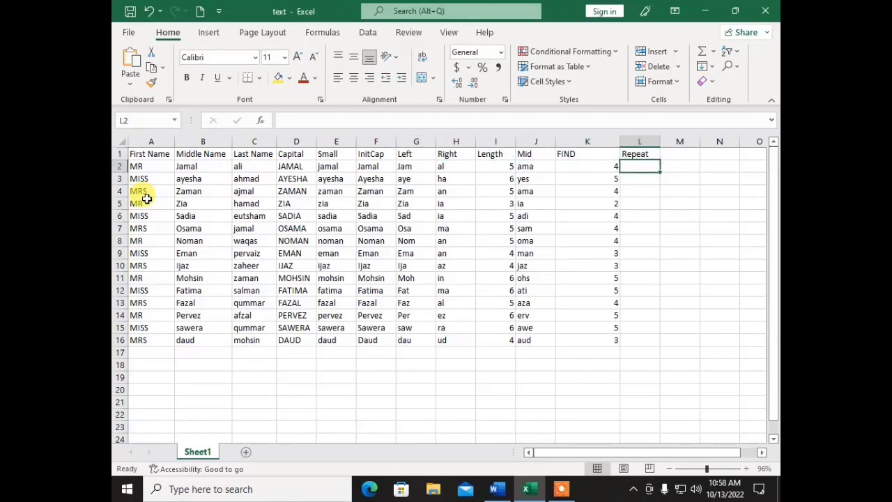
{"action": "type", "text": "=re"}
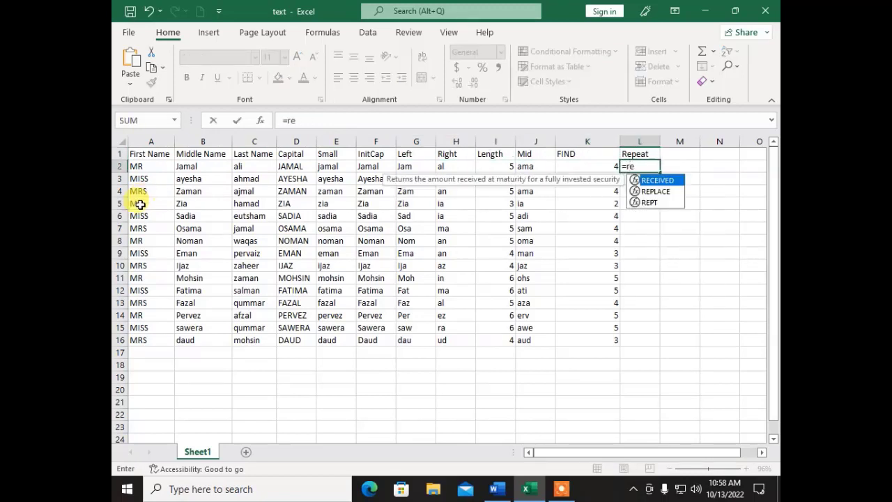
{"action": "type", "text": "pt"}
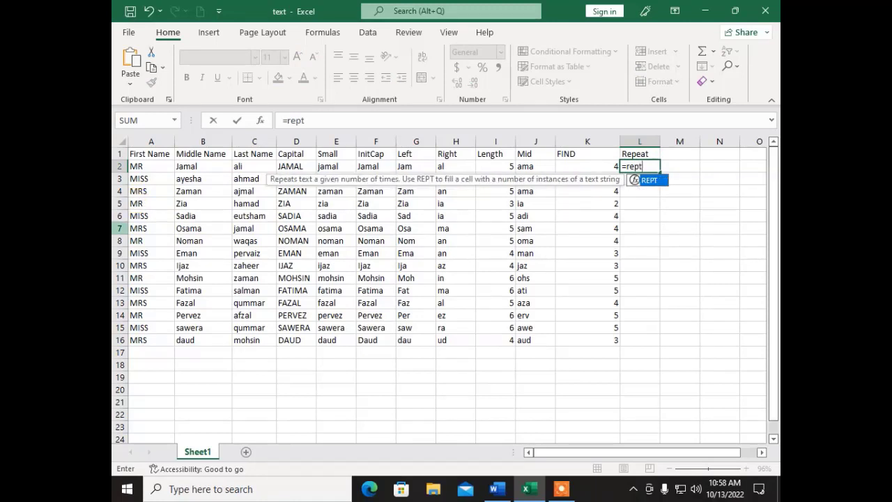
{"action": "type", "text": "("}
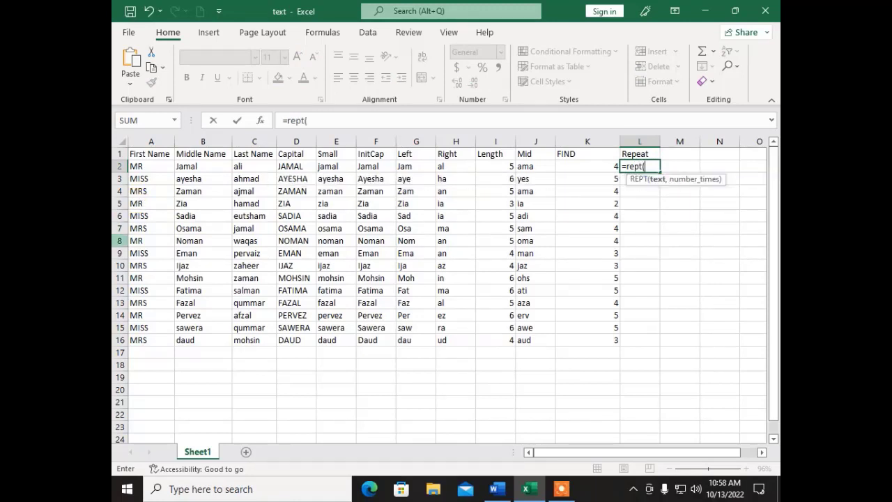
{"action": "left_click", "coordinate": [136, 167]}
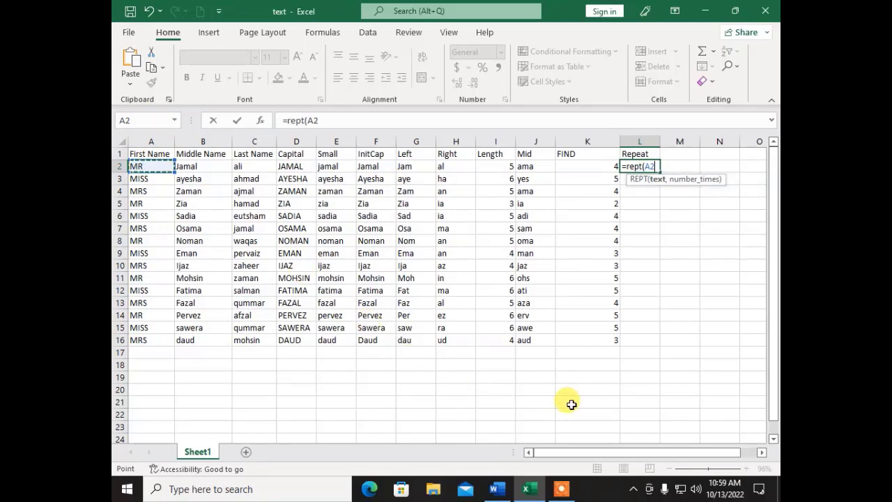
{"action": "type", "text": ","}
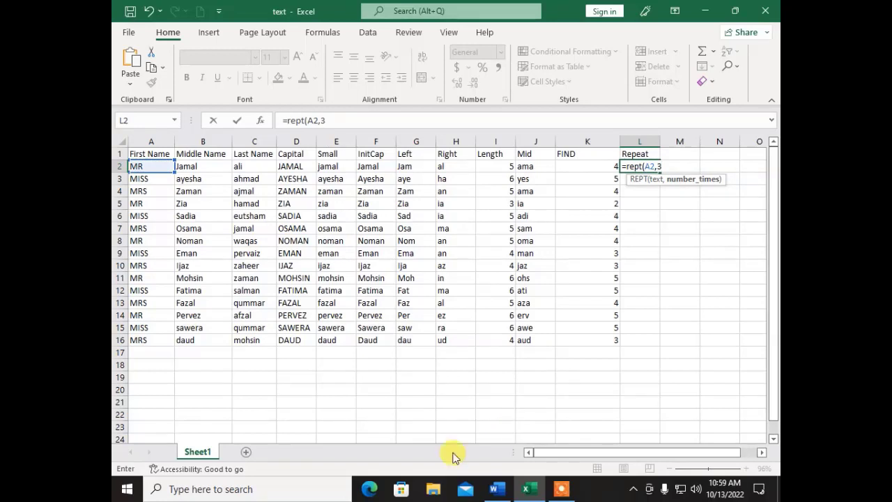
{"action": "type", "text": "3)"}
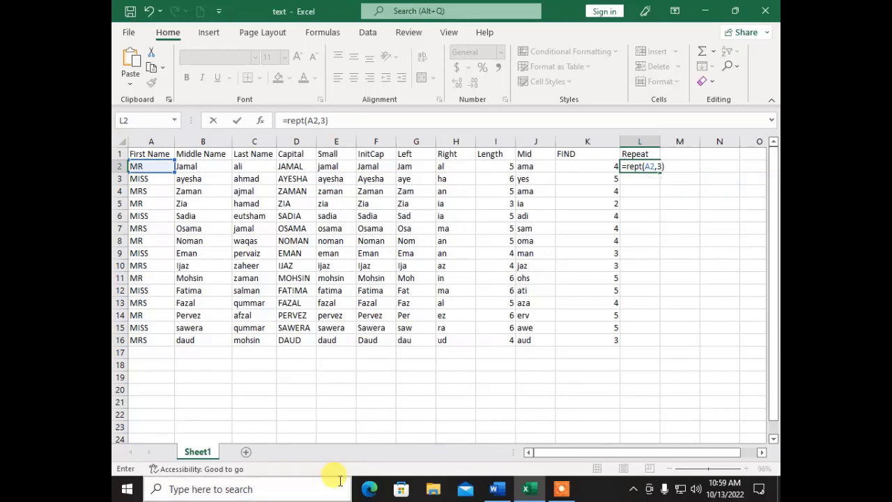
{"action": "key", "text": "Return"}
- Fill the REPT formula down to row 16 and autofit the Repeat column
{"action": "key", "text": "Up"}
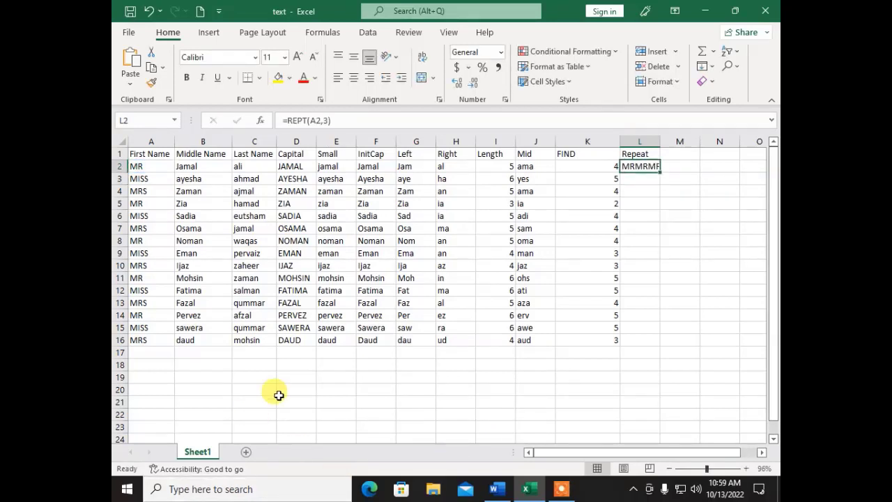
{"action": "double_click", "coordinate": [660, 172]}
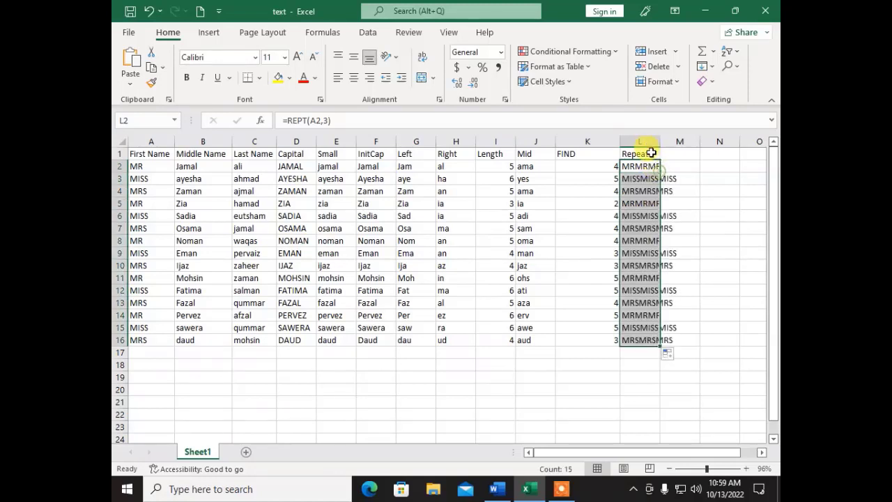
{"action": "double_click", "coordinate": [659, 141]}
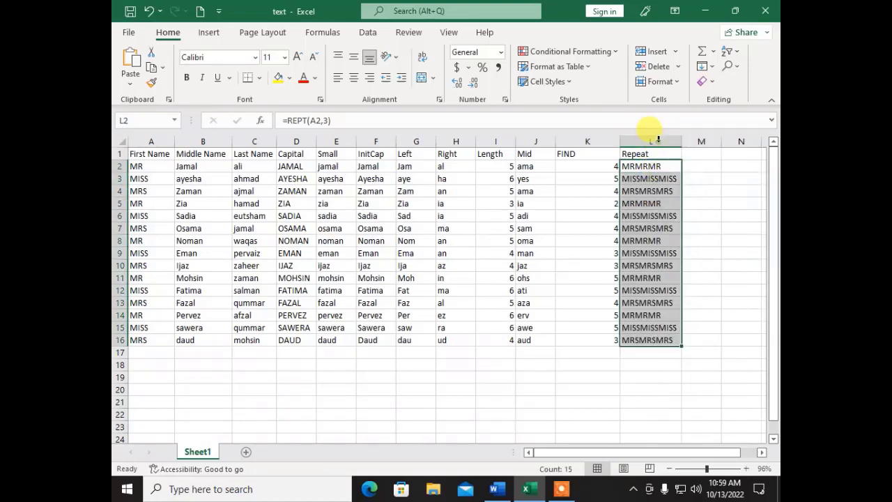
{"action": "left_click", "coordinate": [685, 276]}
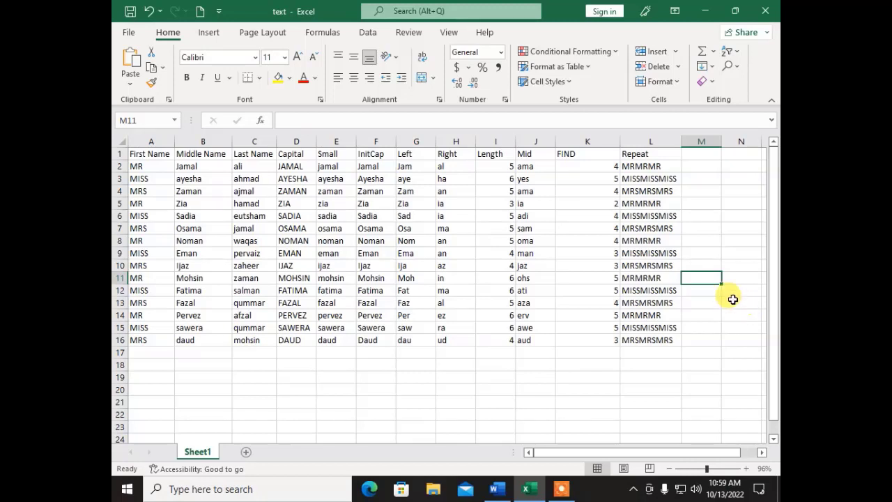
{"action": "left_click", "coordinate": [699, 154]}
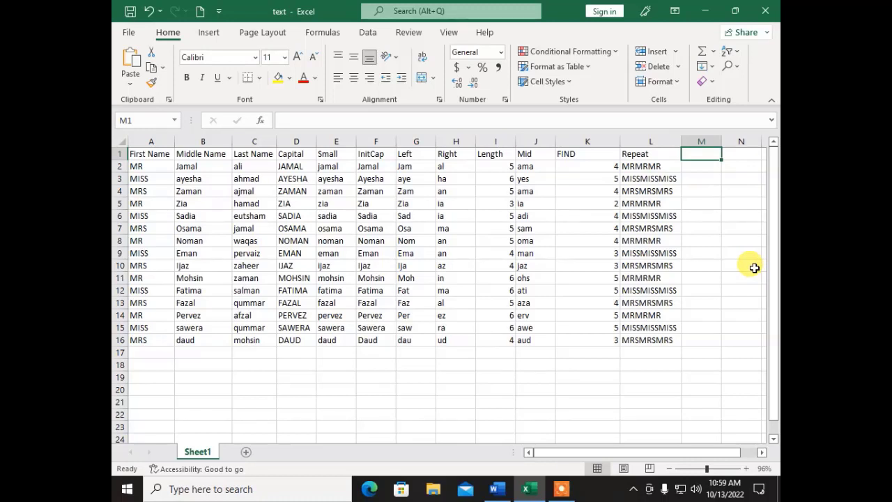
{"action": "left_click", "coordinate": [496, 490]}
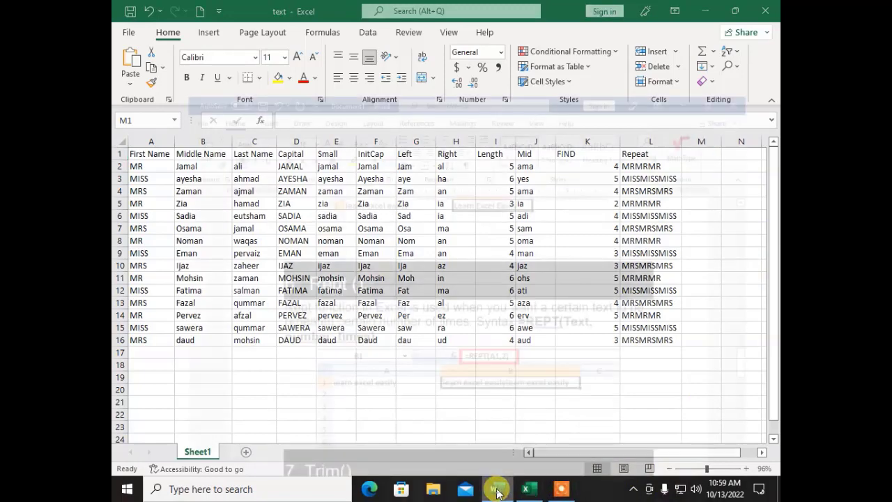
{"action": "scroll", "coordinate": [409, 255], "scroll_direction": "down", "scroll_amount": 5}
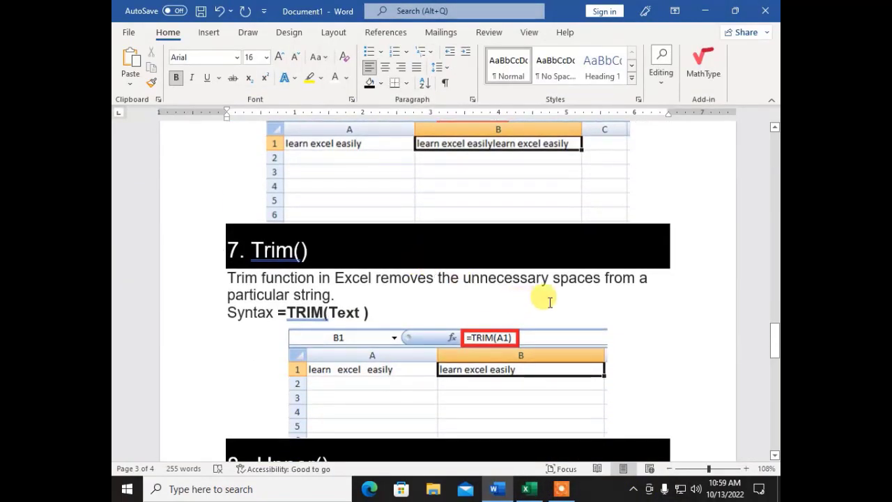
{"action": "scroll", "coordinate": [584, 307], "scroll_direction": "down", "scroll_amount": 1}
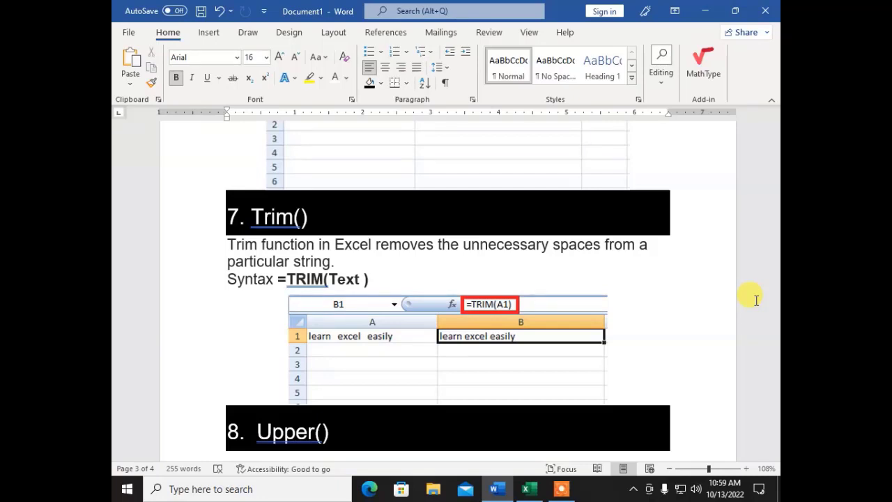
{"action": "scroll", "coordinate": [523, 324], "scroll_direction": "down", "scroll_amount": 4}
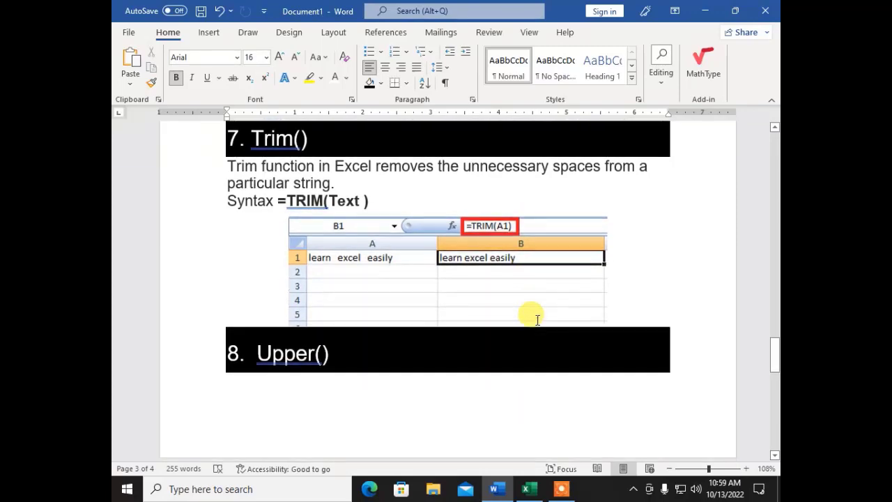
{"action": "left_click", "coordinate": [528, 488]}
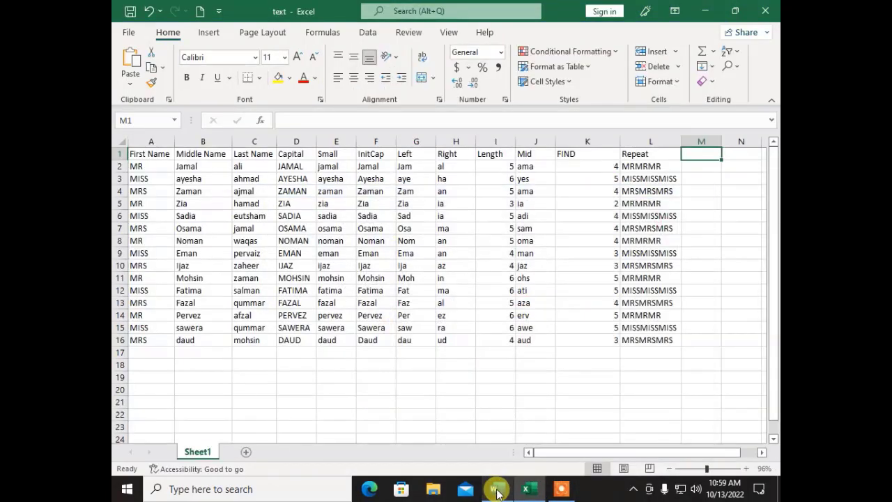
- Head column M 'Before Trim' and enter a space-padded title-and-name sample in M2
{"action": "left_click_drag", "start_coordinate": [582, 452], "coordinate": [639, 465]}
{"action": "type", "text": "B"}
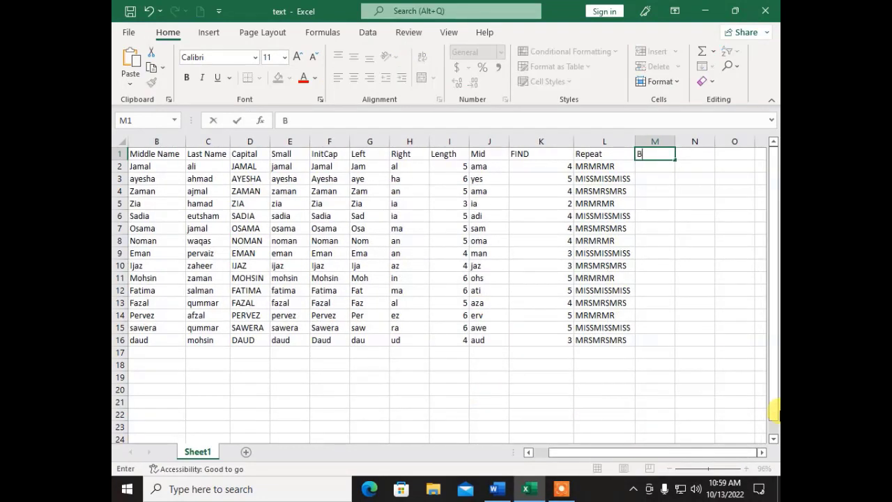
{"action": "type", "text": "efore"}
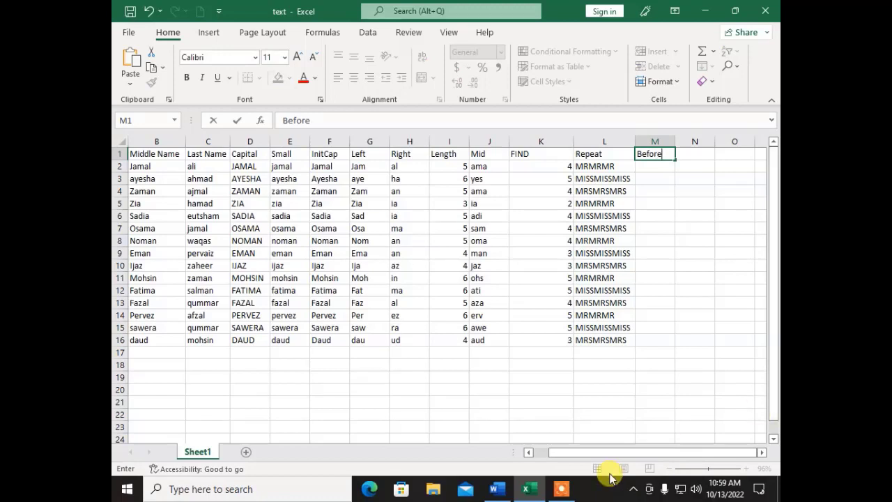
{"action": "type", "text": " Trim"}
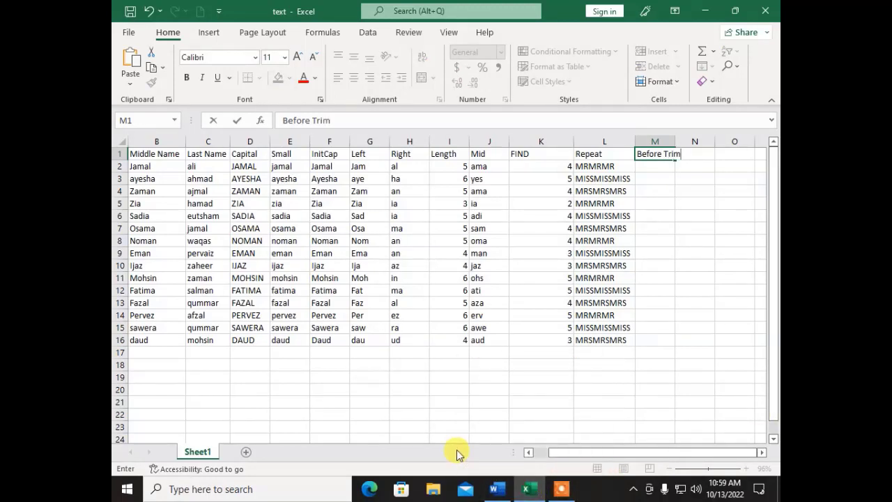
{"action": "key", "text": "Return"}
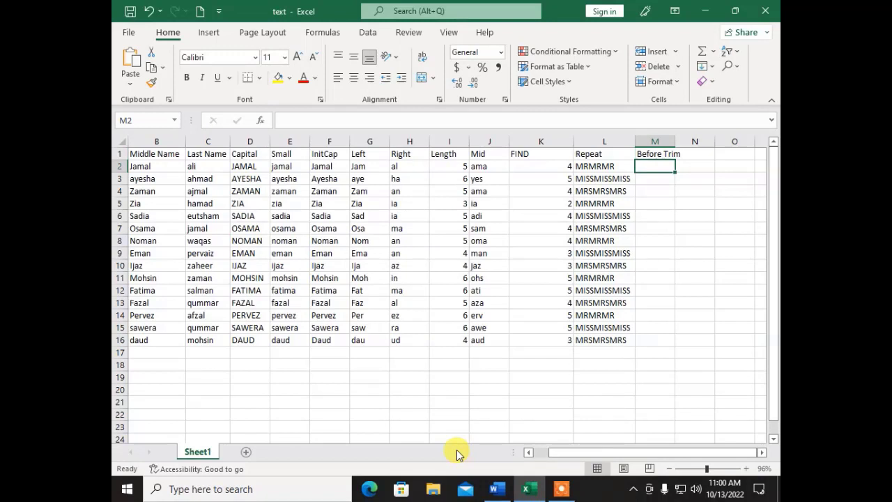
{"action": "type", "text": "Mr"}
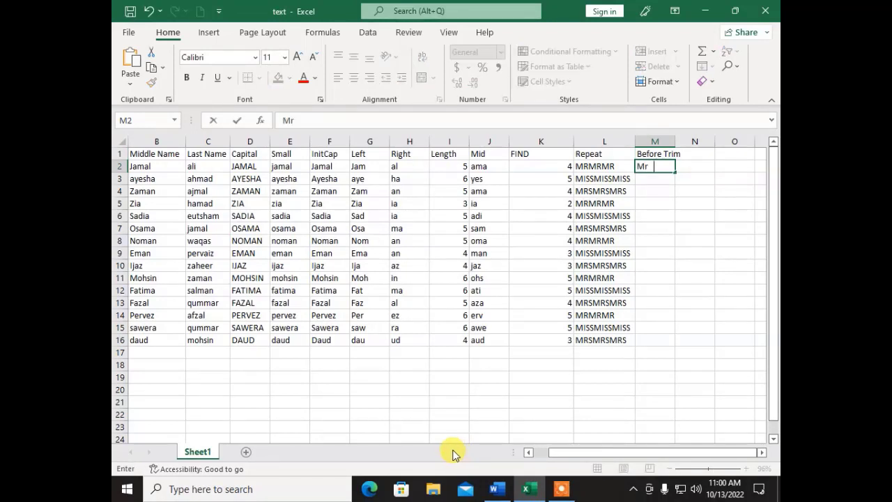
{"action": "type", "text": "  ali"}
{"action": "key", "text": "Return"}
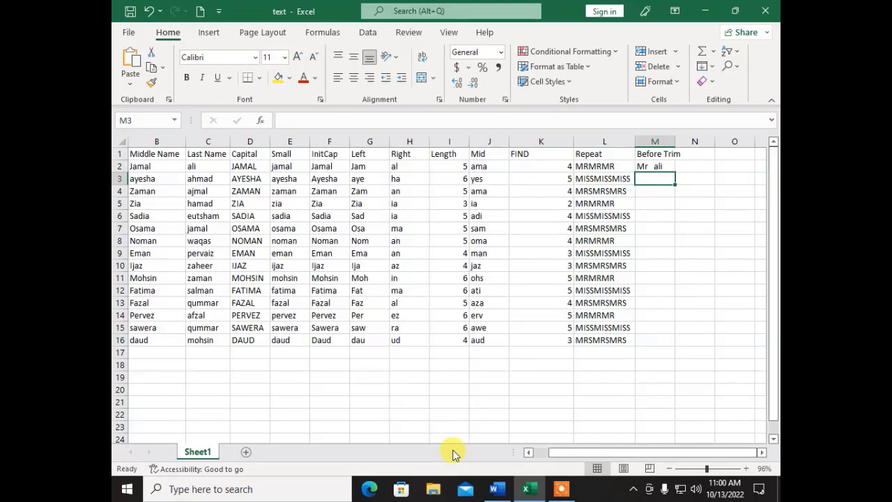
- Copy the padded entry down to row 16 and autofit the Before Trim column
{"action": "key", "text": "Up"}
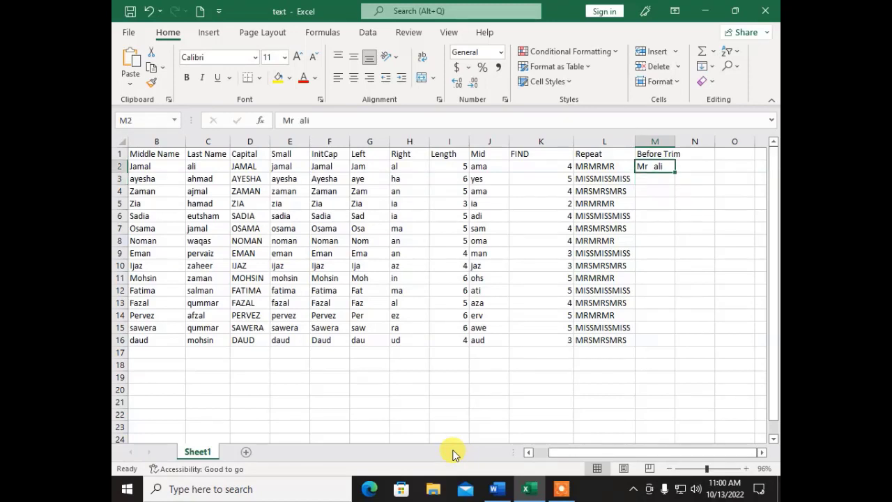
{"action": "double_click", "coordinate": [676, 173]}
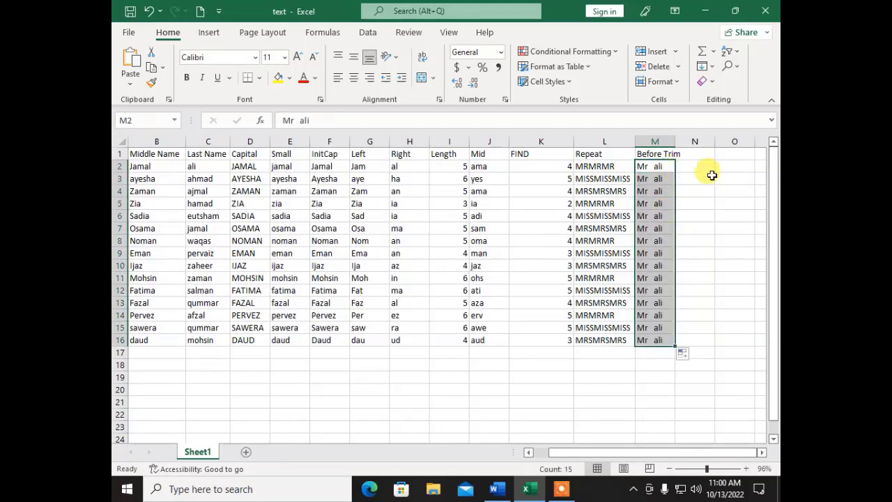
{"action": "left_click", "coordinate": [700, 154]}
{"action": "double_click", "coordinate": [674, 142]}
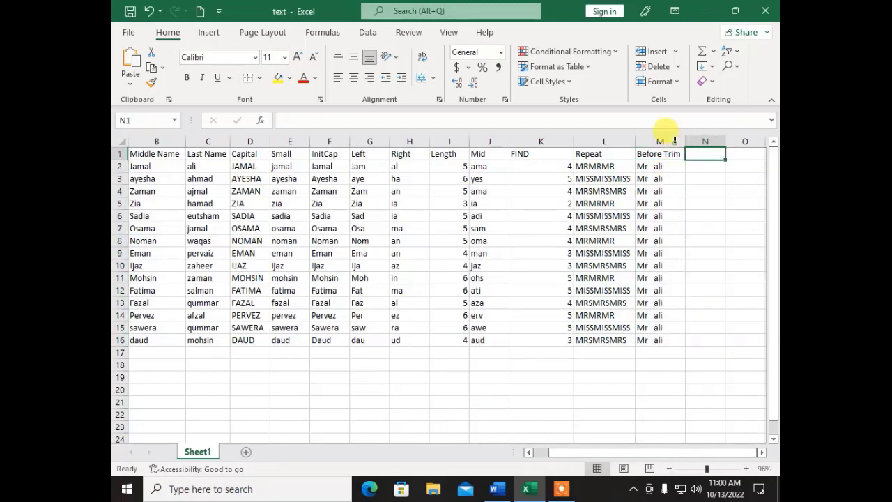
- Zoom in and add a 'Trim' heading in N1
{"action": "left_click", "coordinate": [722, 468]}
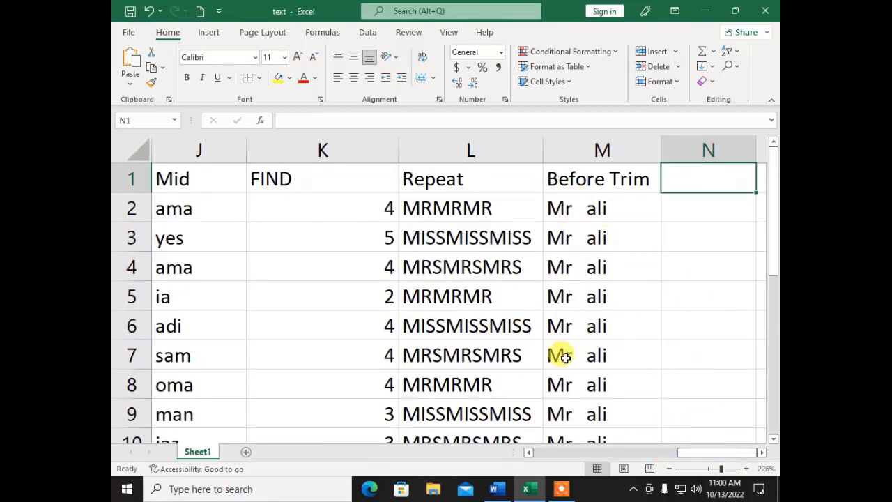
{"action": "type", "text": "Trim"}
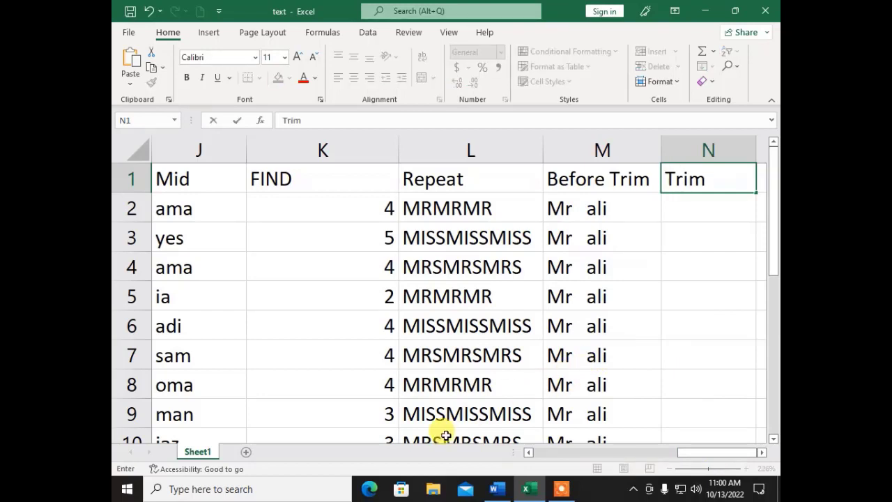
{"action": "key", "text": "Return"}
- Enter =TRIM(M2) in N2 and fill it down to row 16
{"action": "type", "text": "="}
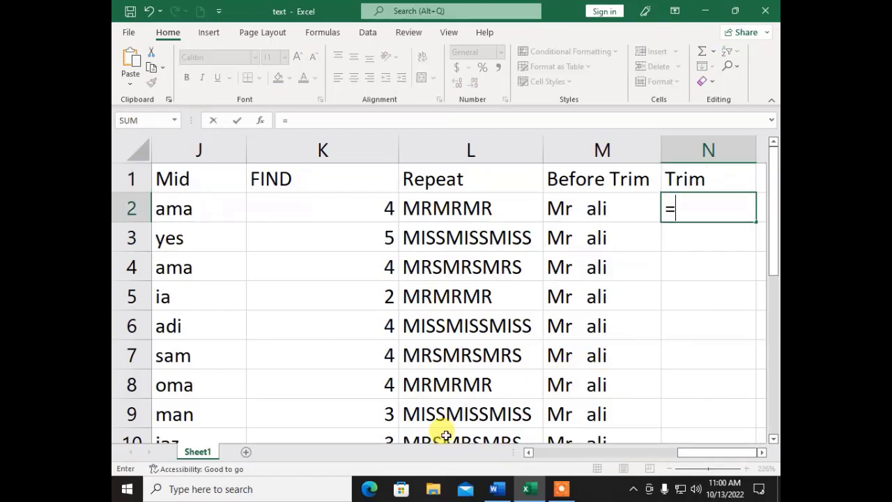
{"action": "type", "text": "trim"}
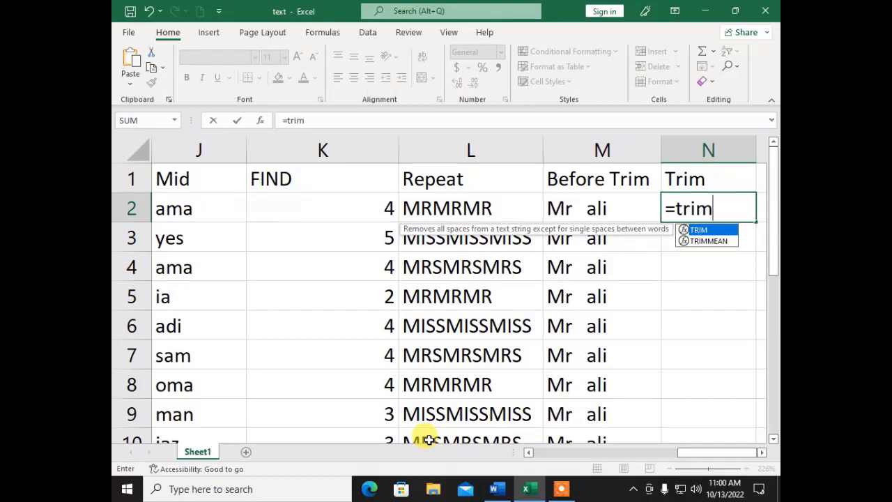
{"action": "type", "text": "("}
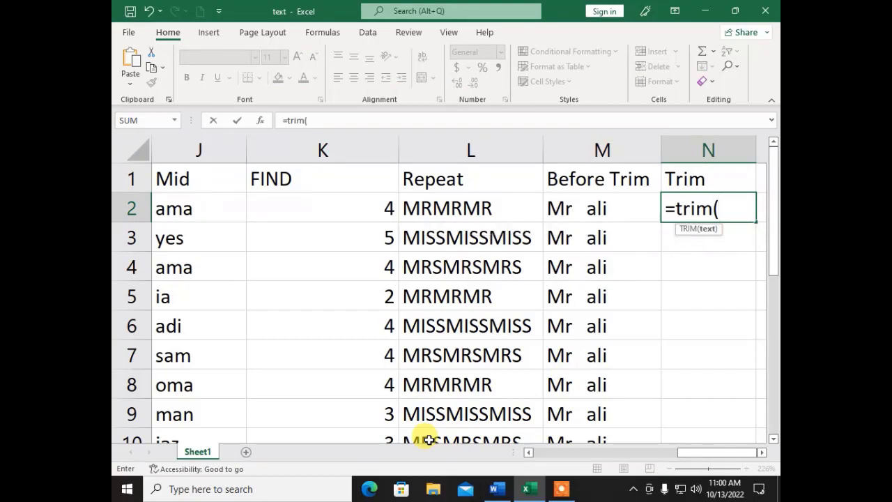
{"action": "left_click", "coordinate": [559, 202]}
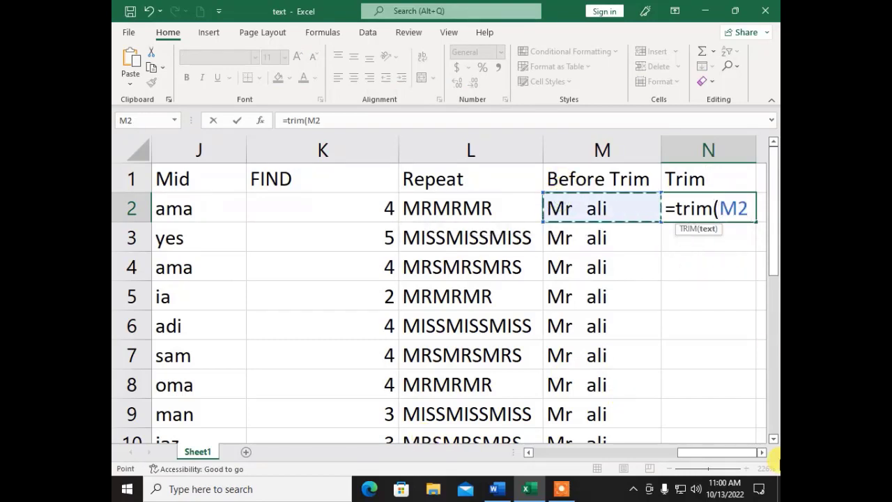
{"action": "type", "text": ")"}
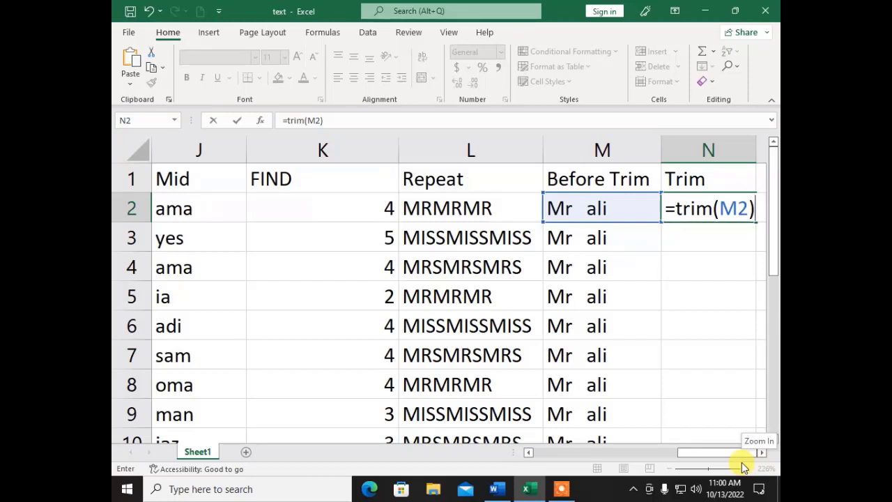
{"action": "key", "text": "Return"}
{"action": "key", "text": "Up"}
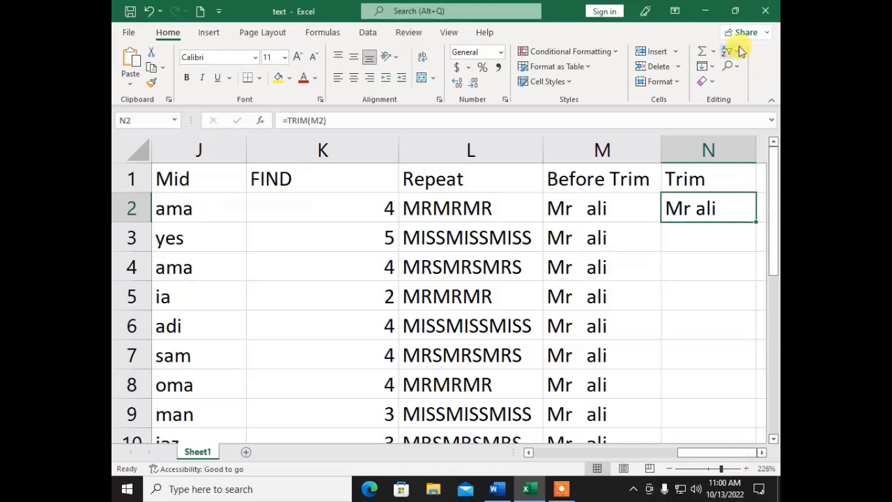
{"action": "double_click", "coordinate": [756, 221]}
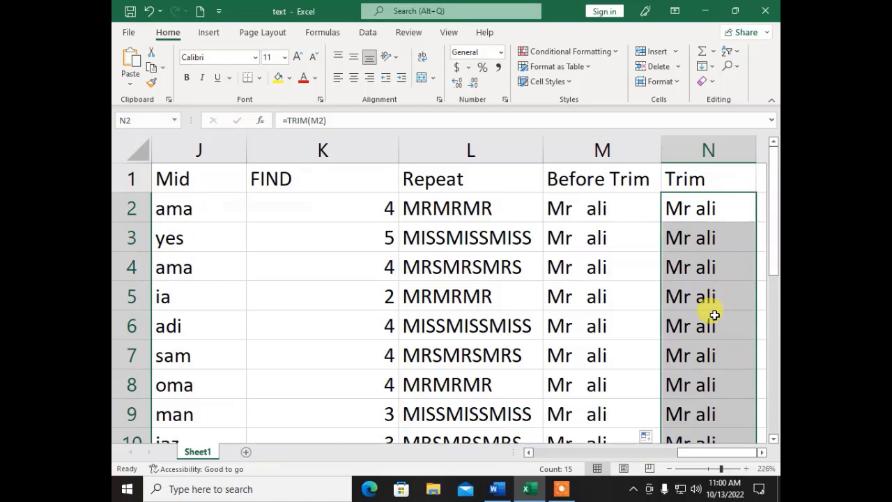
{"action": "left_click", "coordinate": [764, 455]}
- Switch to the Word notes and scroll to the Substitute() and Concatenate() sections
{"action": "left_click", "coordinate": [496, 489]}
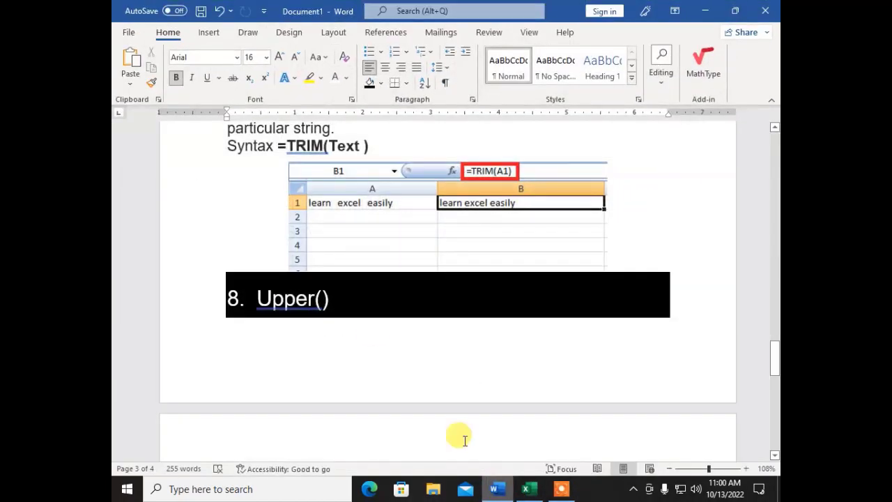
{"action": "scroll", "coordinate": [355, 305], "scroll_direction": "down", "scroll_amount": 10}
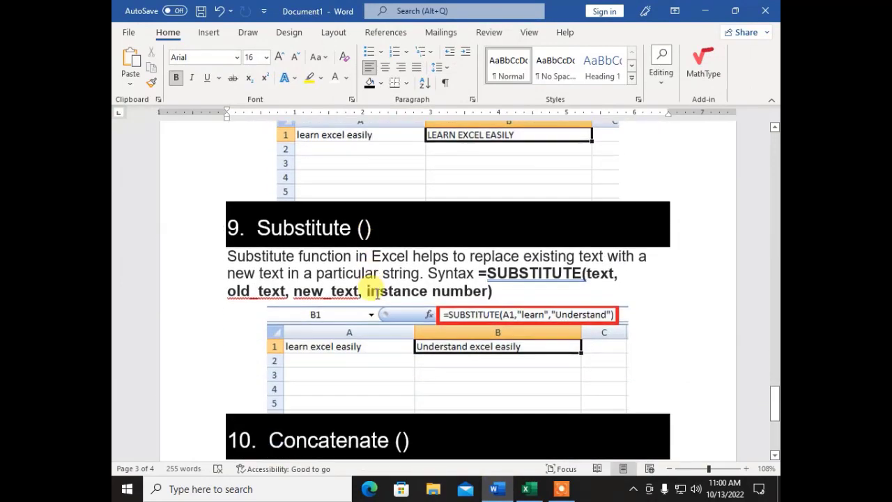
{"action": "scroll", "coordinate": [376, 293], "scroll_direction": "down", "scroll_amount": 1}
{"action": "scroll", "coordinate": [376, 294], "scroll_direction": "down", "scroll_amount": 1}
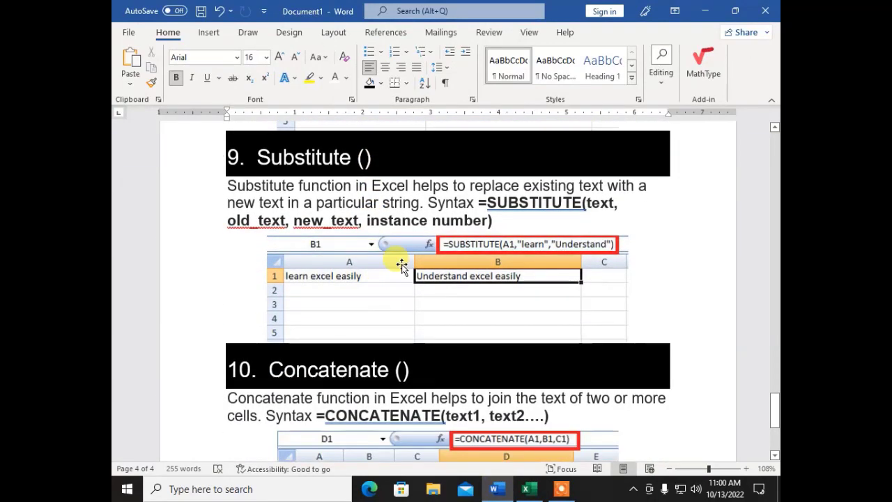
{"action": "scroll", "coordinate": [408, 313], "scroll_direction": "down", "scroll_amount": 3}
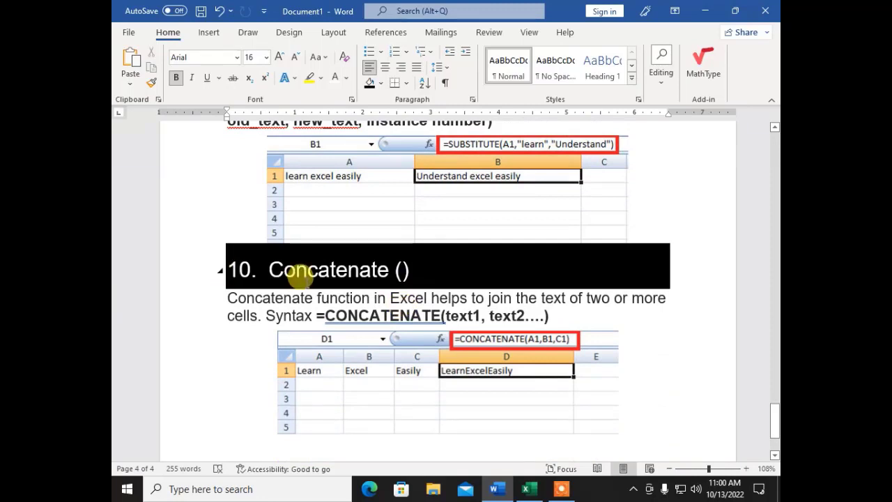
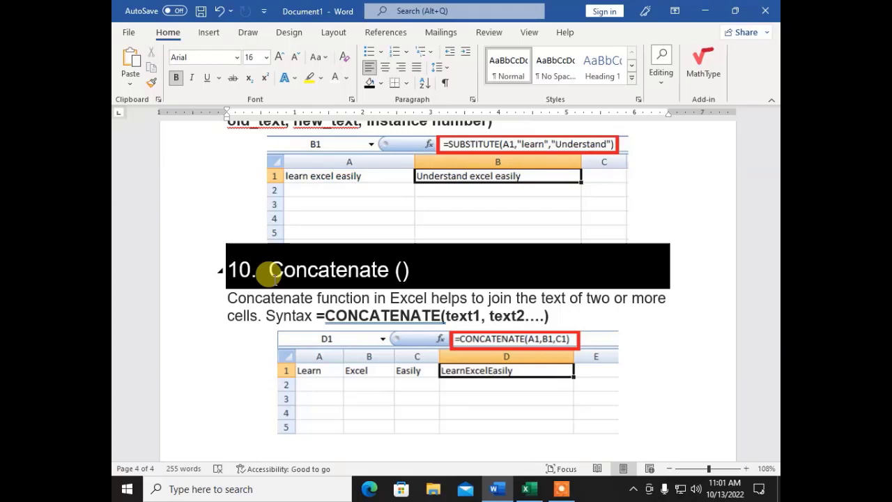
- Switch to the Excel name list, zoom out to 86%, and check the names in A2:C2
{"action": "left_click", "coordinate": [527, 487]}
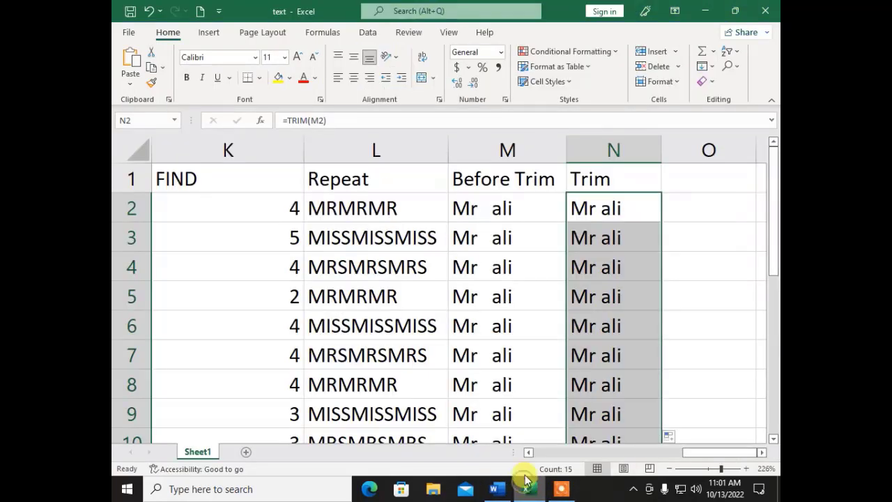
{"action": "left_click", "coordinate": [704, 469]}
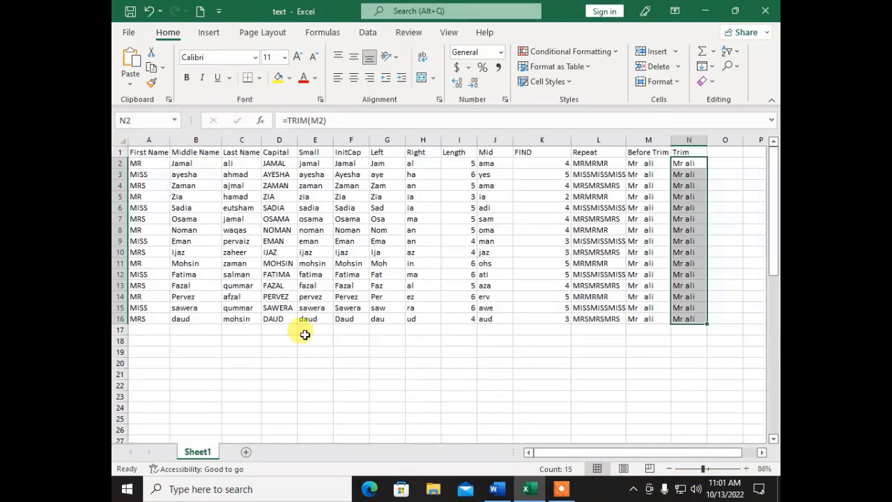
{"action": "left_click", "coordinate": [157, 165]}
{"action": "left_click", "coordinate": [187, 163]}
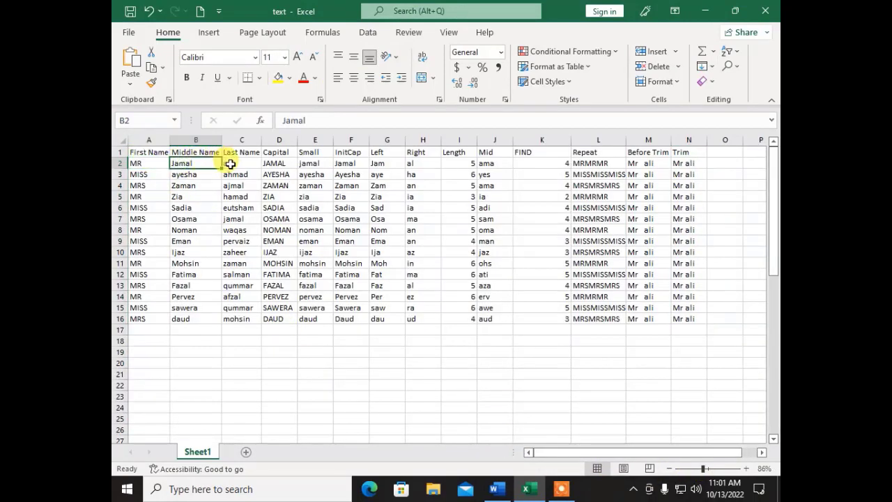
{"action": "left_click", "coordinate": [230, 163]}
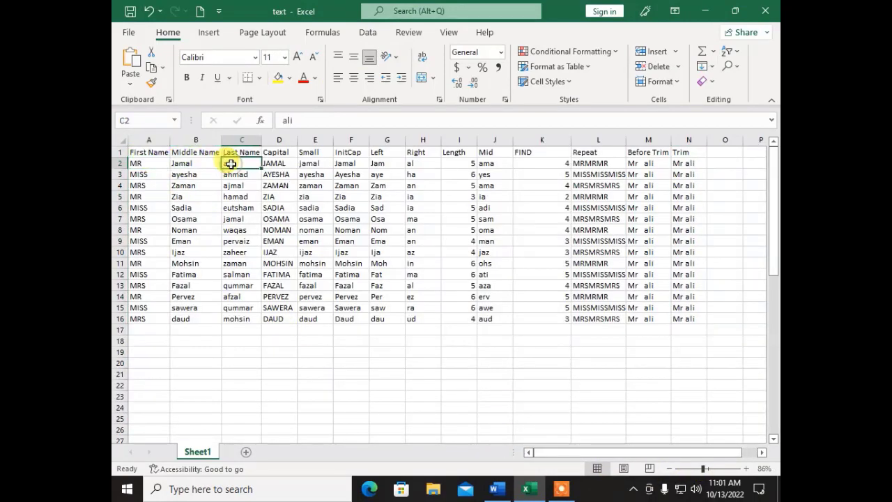
{"action": "left_click", "coordinate": [721, 152]}
- Add a 'Full Name' heading in O1 and autofit column O
{"action": "type", "text": "F"}
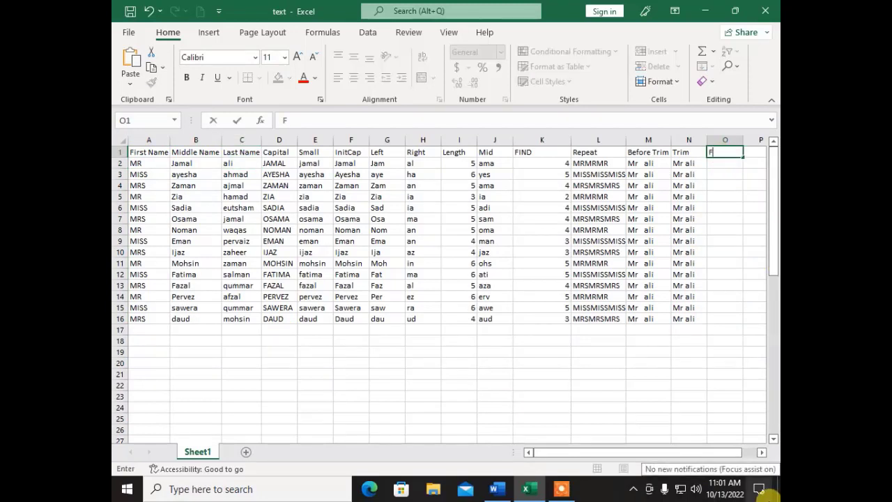
{"action": "type", "text": "ull Na"}
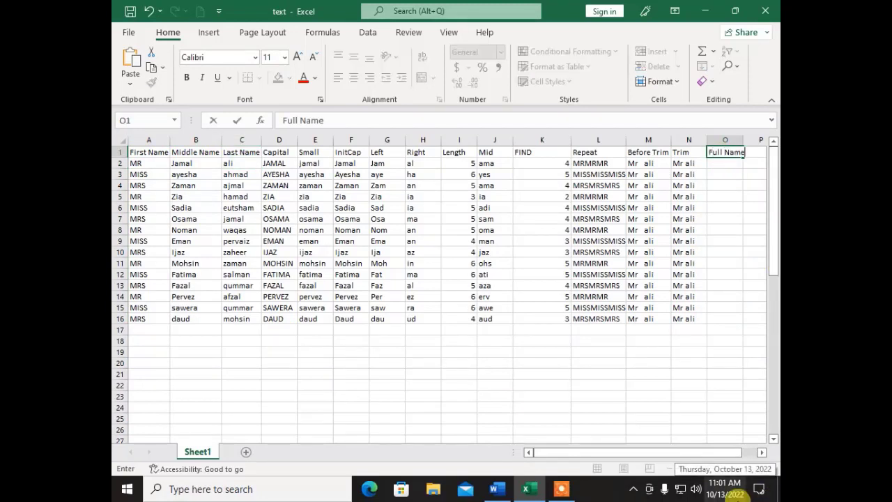
{"action": "type", "text": "me"}
{"action": "key", "text": "ctrl+Return"}
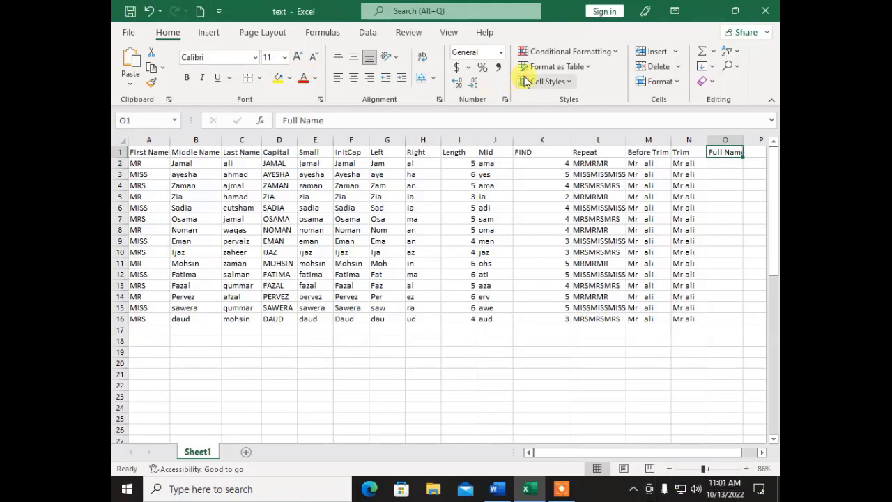
{"action": "left_click", "coordinate": [716, 468]}
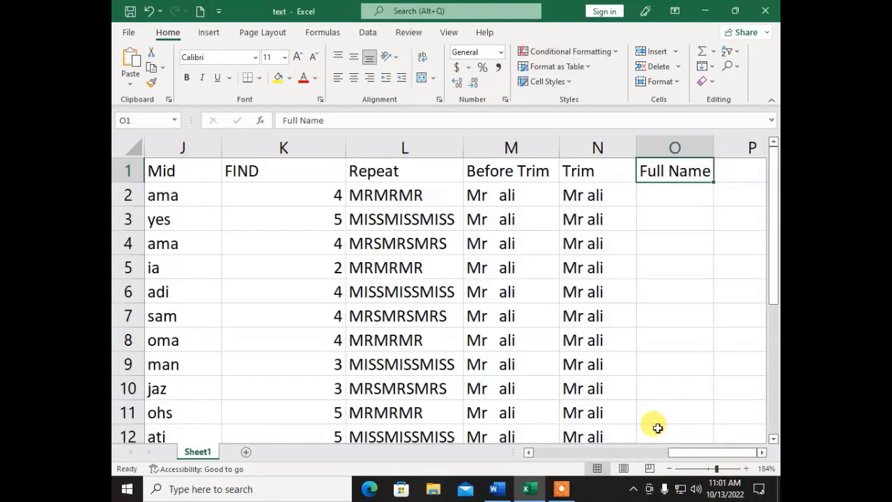
{"action": "double_click", "coordinate": [713, 146]}
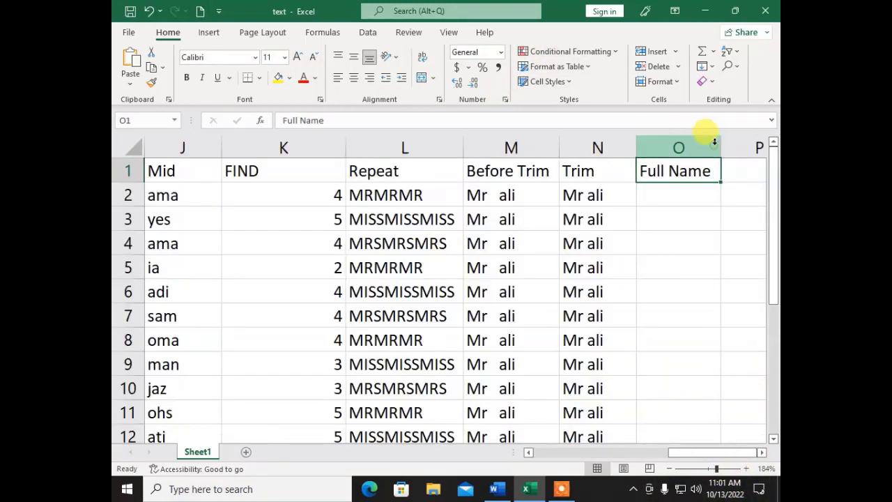
- Start a CONCAT formula in O2 with A2, B2 and C2 as its arguments
{"action": "left_click", "coordinate": [662, 200]}
{"action": "type", "text": "="}
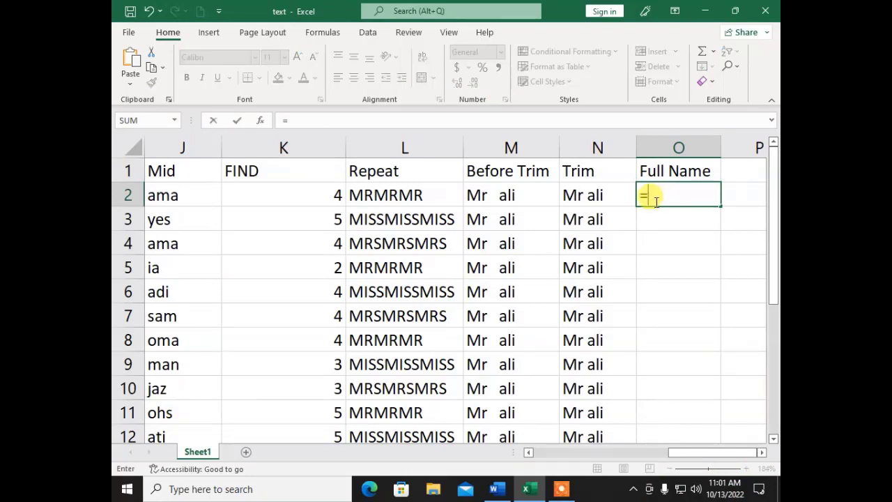
{"action": "type", "text": "concat"}
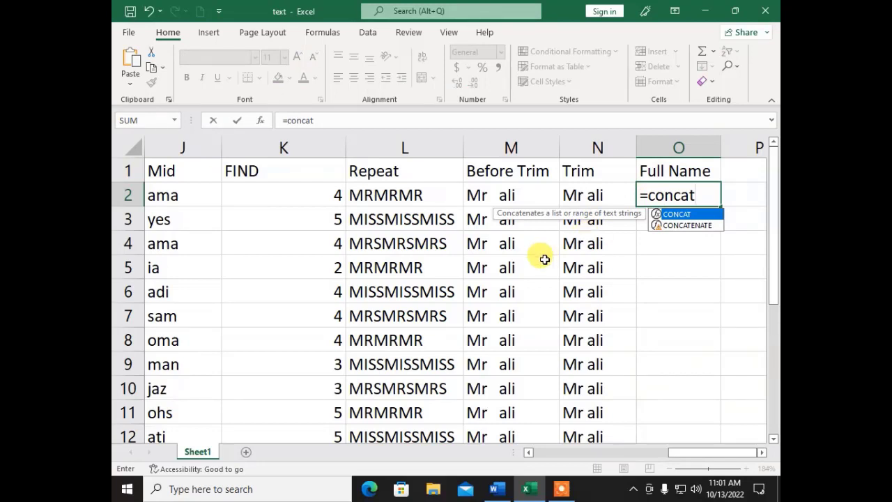
{"action": "type", "text": "("}
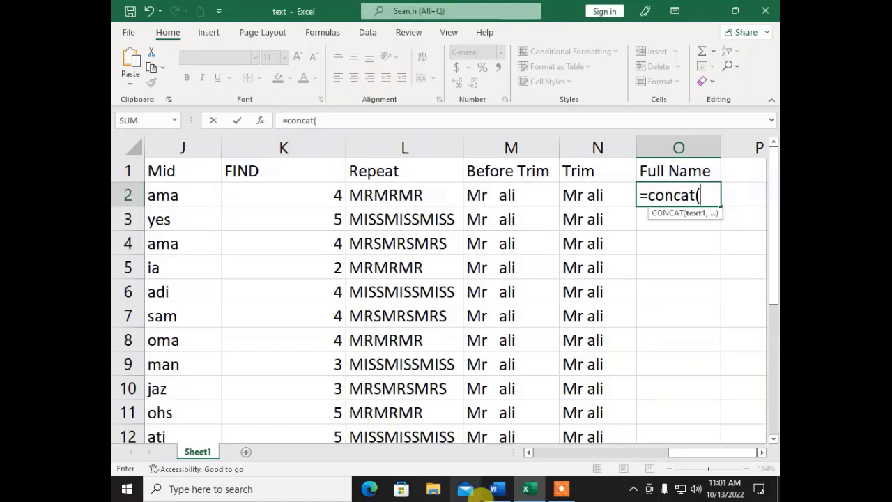
{"action": "left_click", "coordinate": [679, 454]}
{"action": "left_click_drag", "start_coordinate": [679, 460], "coordinate": [522, 436]}
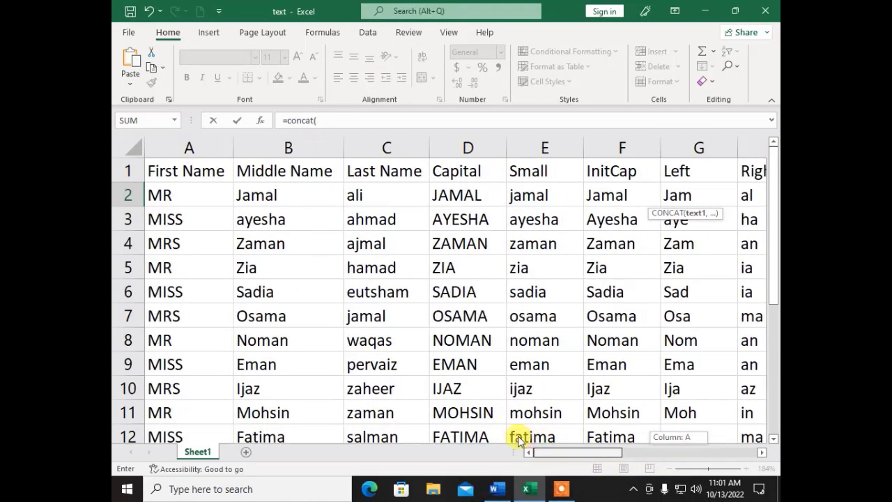
{"action": "left_click", "coordinate": [167, 194]}
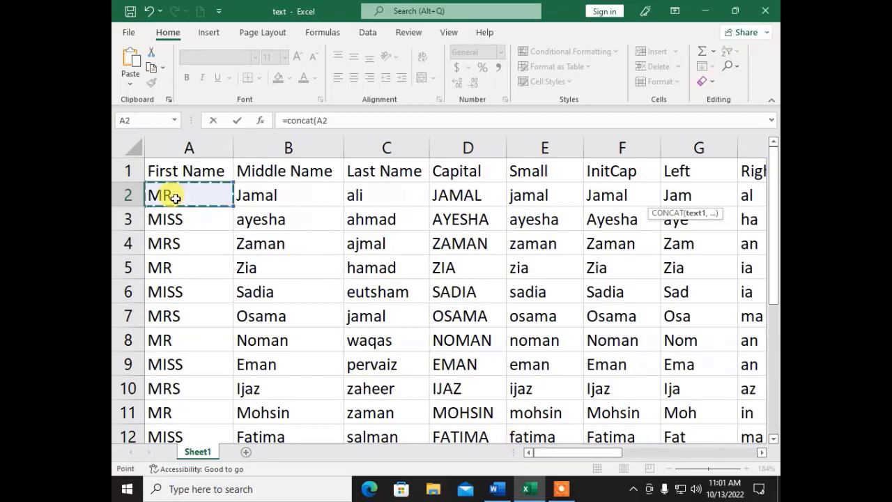
{"action": "left_click", "coordinate": [349, 121]}
{"action": "type", "text": ","}
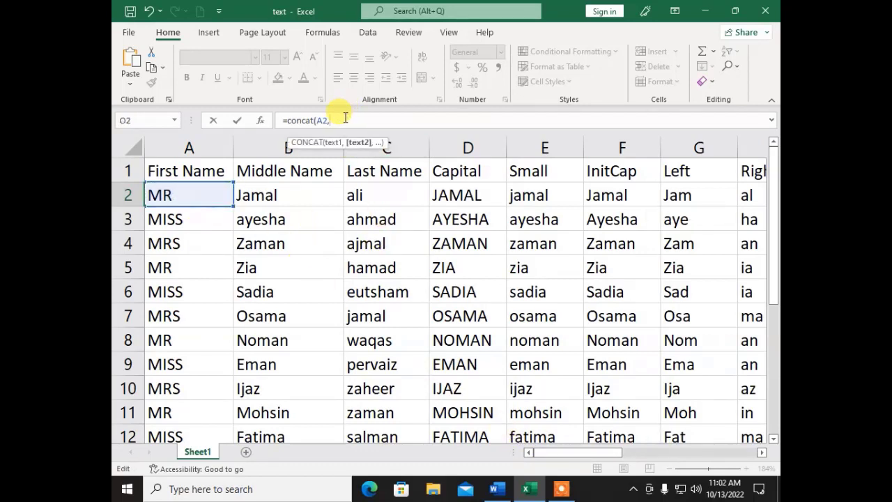
{"action": "left_click", "coordinate": [286, 194]}
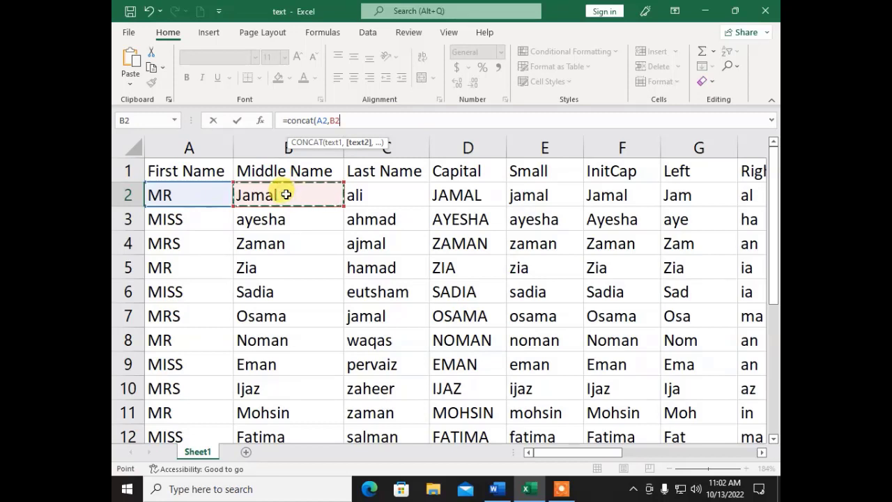
{"action": "type", "text": ","}
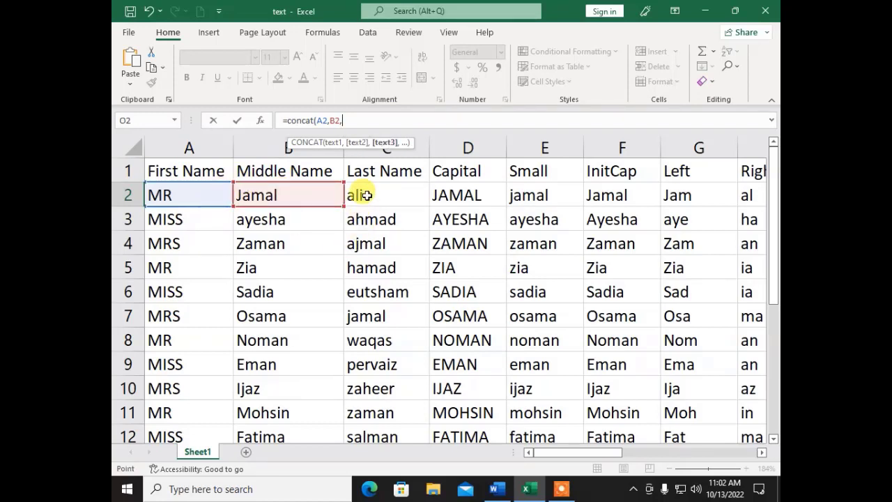
{"action": "left_click", "coordinate": [364, 195]}
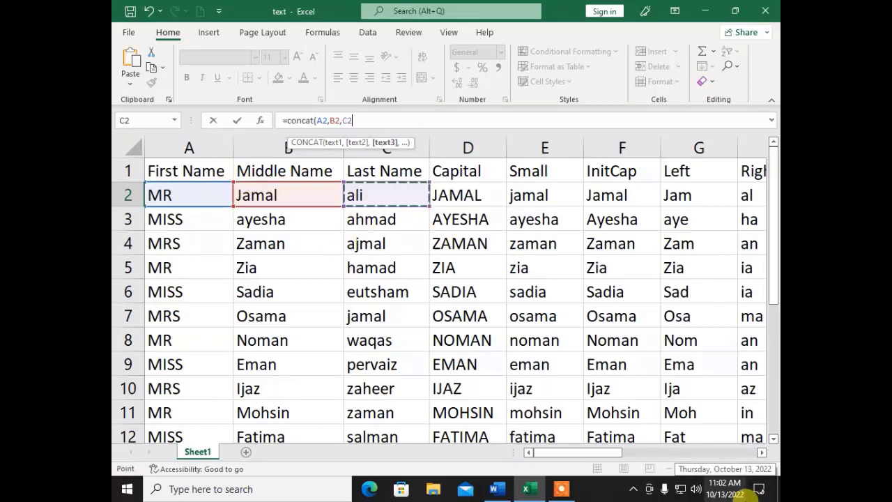
- Close the =CONCAT(A2,B2,C2) formula, fill it down to row 16, and autofit column O
{"action": "type", "text": ")"}
{"action": "key", "text": "Return"}
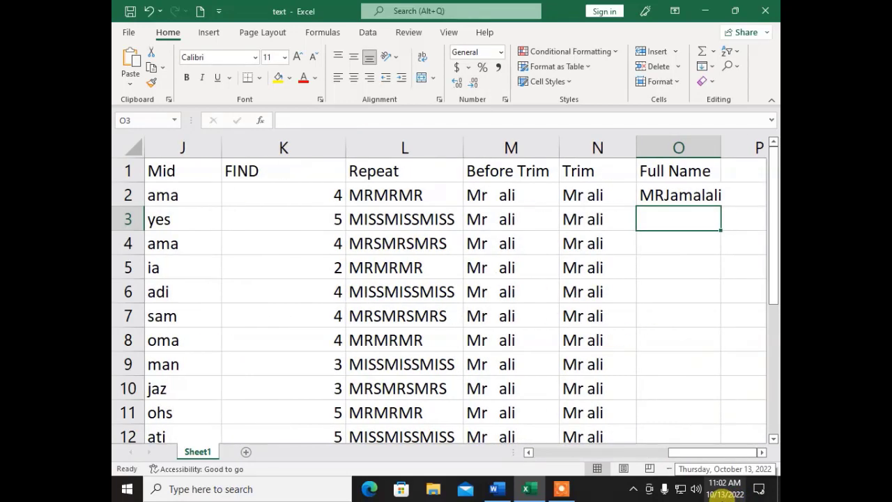
{"action": "key", "text": "Up"}
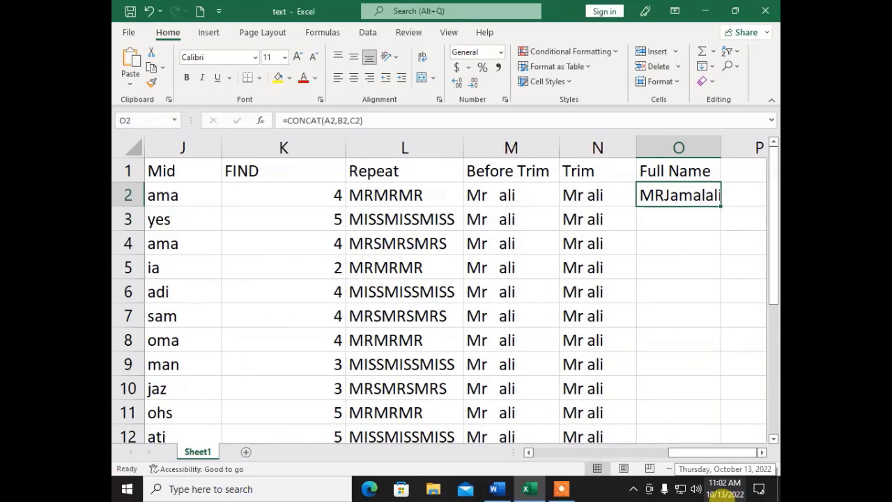
{"action": "double_click", "coordinate": [720, 145]}
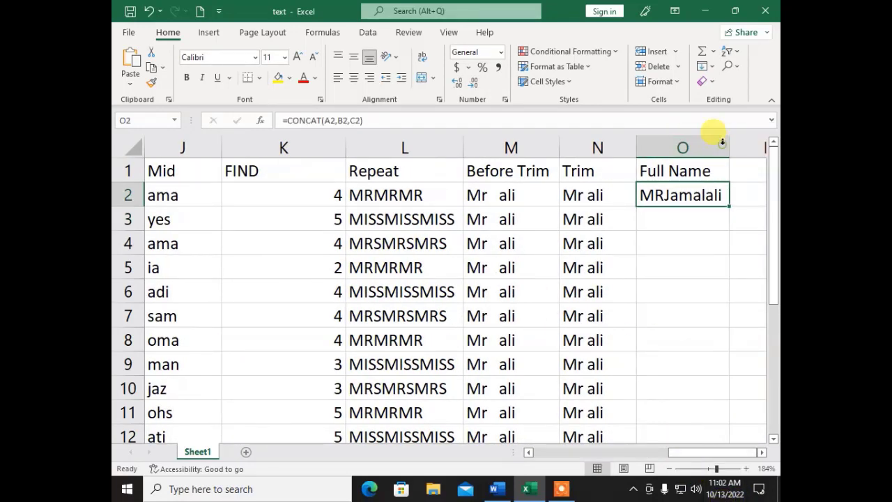
{"action": "double_click", "coordinate": [730, 207]}
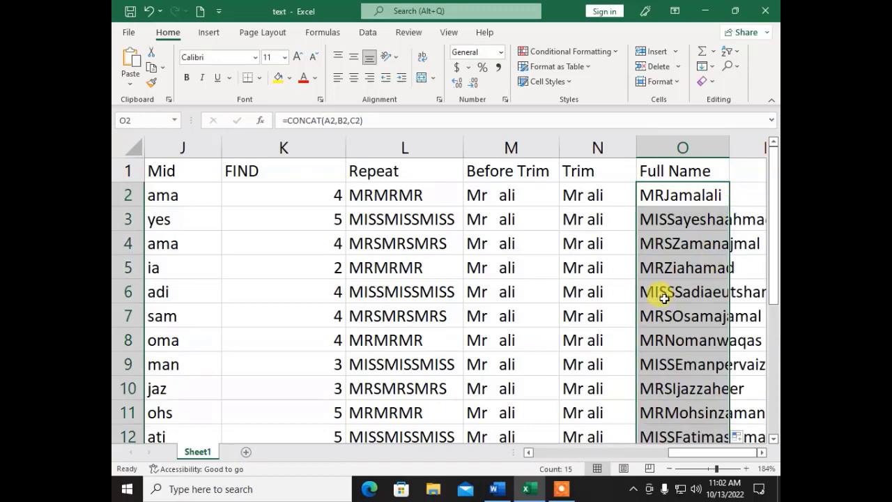
{"action": "double_click", "coordinate": [725, 146]}
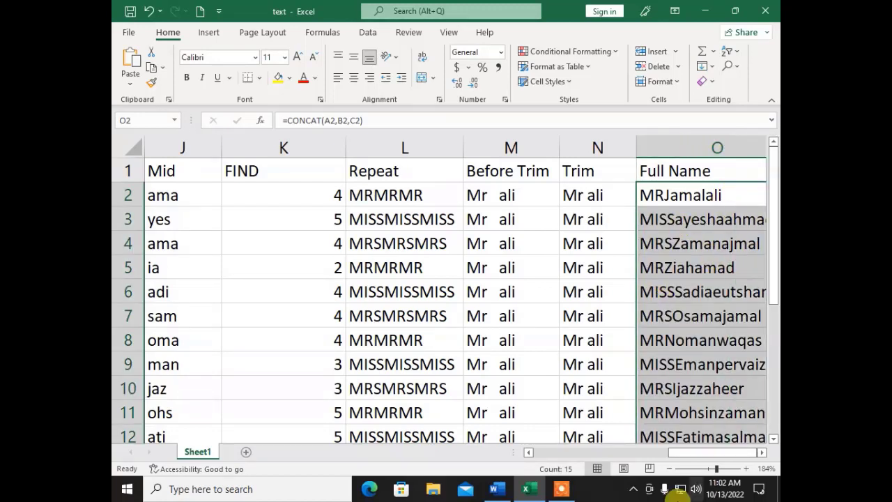
{"action": "left_click_drag", "start_coordinate": [760, 453], "coordinate": [760, 454]}
{"action": "left_click", "coordinate": [462, 249]}
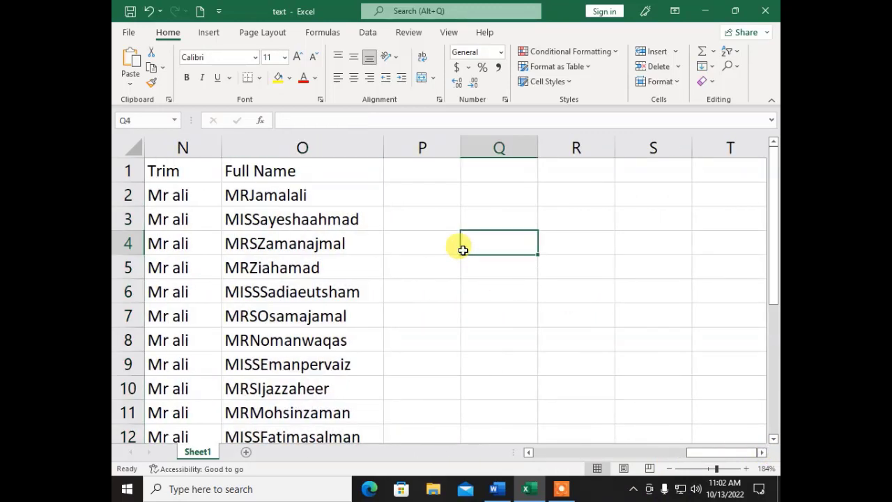
{"action": "left_click", "coordinate": [406, 175]}
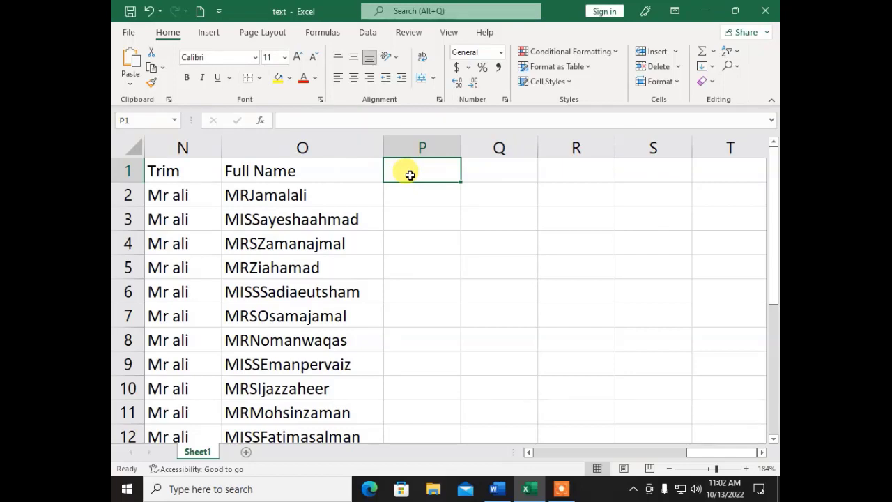
- Add a 'Mobile Number' heading in P1 and autofit column P
{"action": "type", "text": "Mob"}
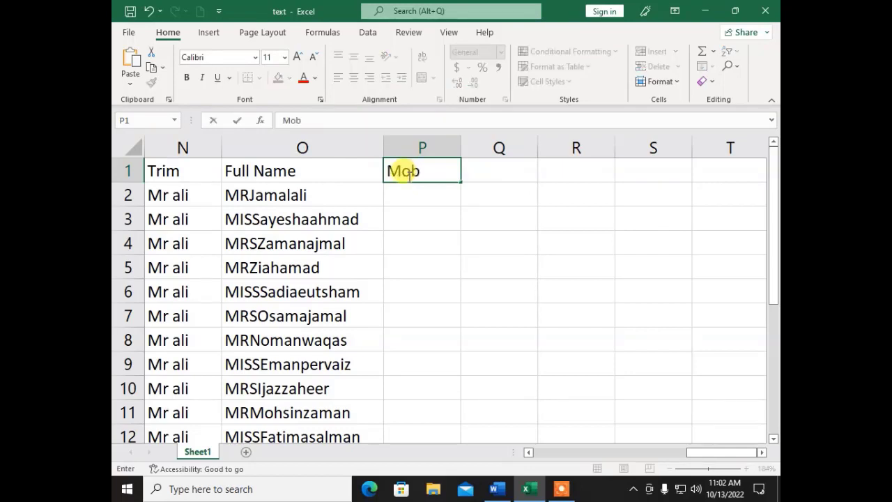
{"action": "type", "text": "ile Number"}
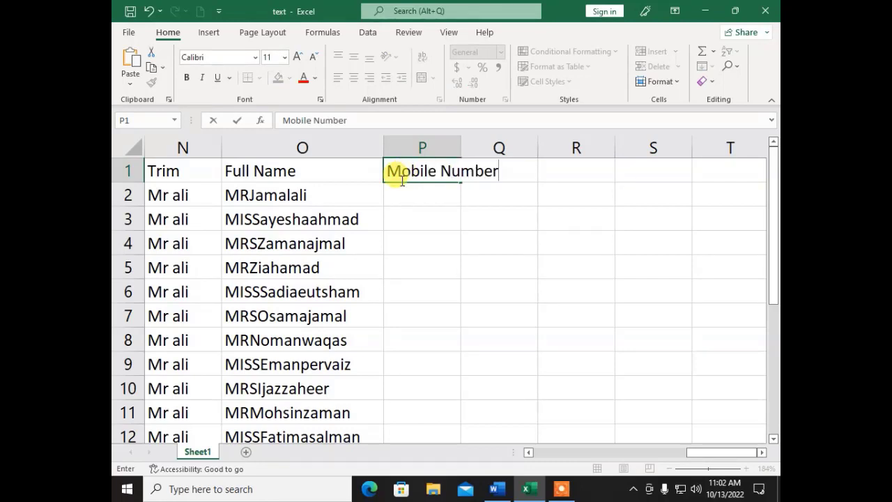
{"action": "left_click", "coordinate": [454, 148]}
{"action": "double_click", "coordinate": [460, 148]}
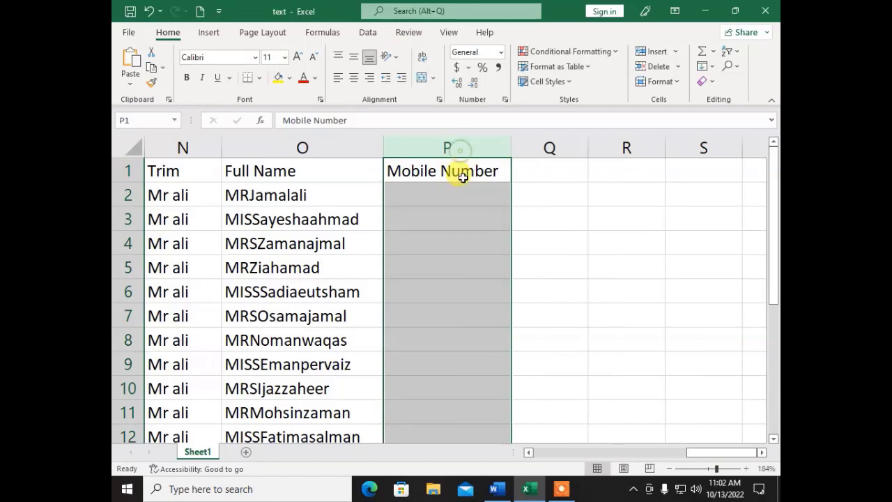
{"action": "left_click", "coordinate": [439, 193]}
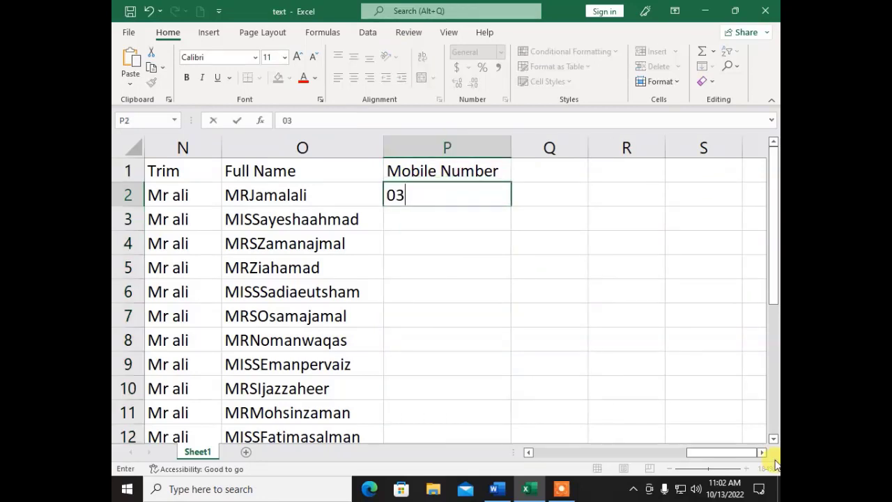
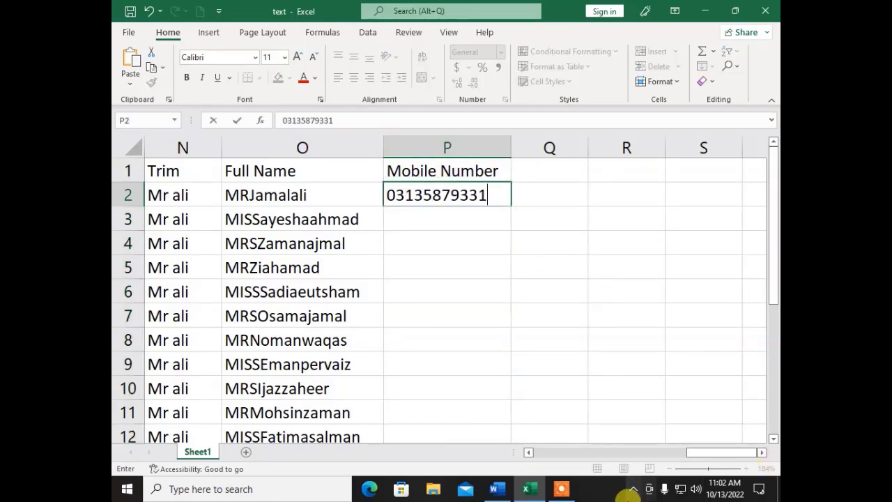
{"action": "key", "text": "Return"}
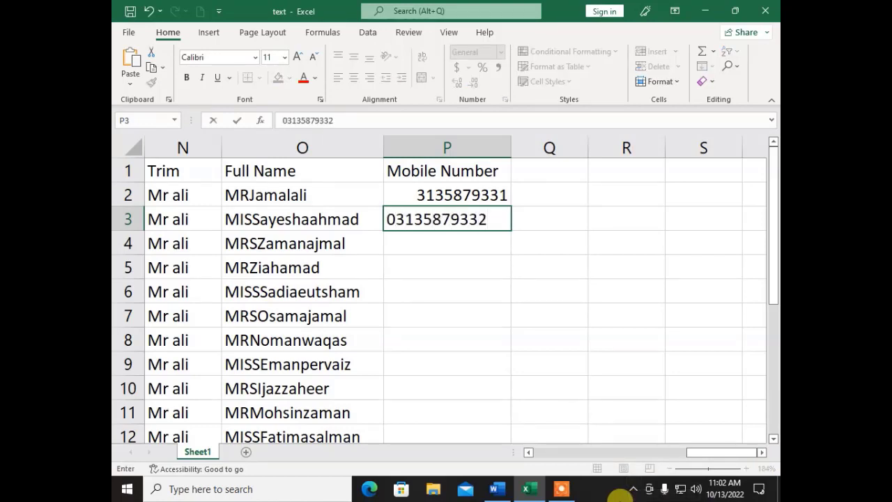
{"action": "key", "text": "Return"}
{"action": "key", "text": "Up"}
{"action": "key", "text": "Up"}
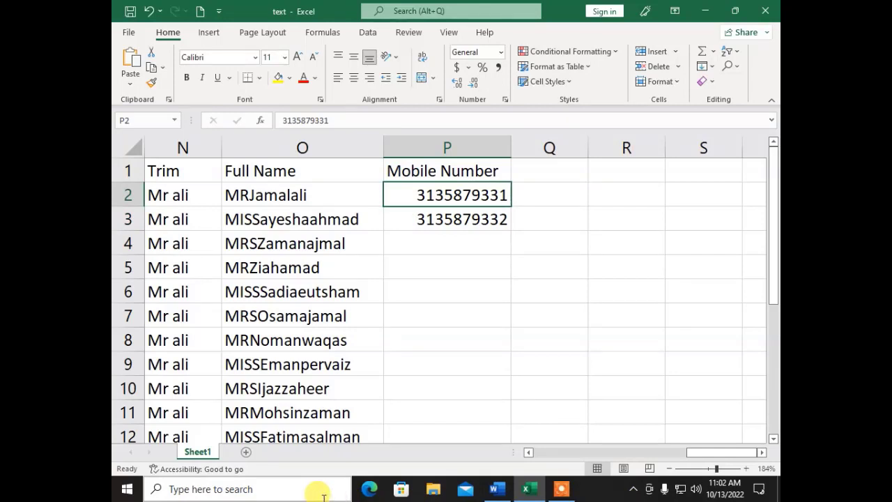
{"action": "key", "text": "shift+Down"}
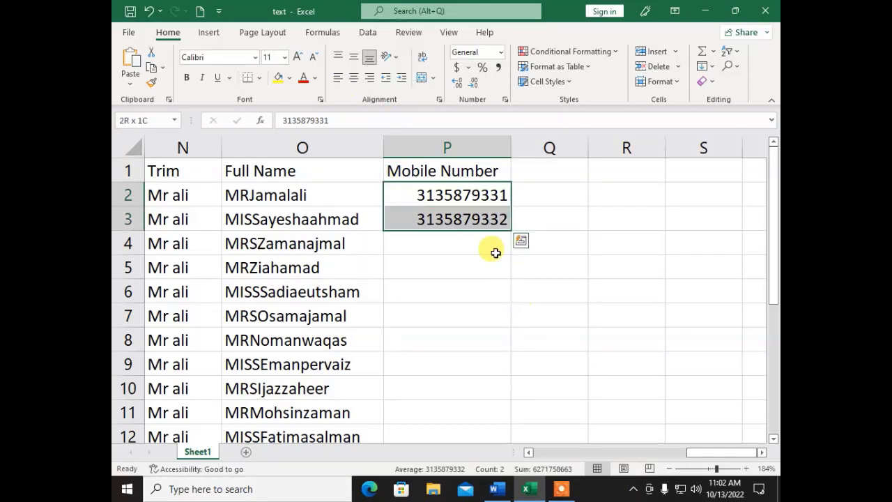
{"action": "left_click", "coordinate": [449, 250]}
{"action": "left_click", "coordinate": [444, 197]}
{"action": "left_click_drag", "start_coordinate": [443, 203], "coordinate": [477, 223]}
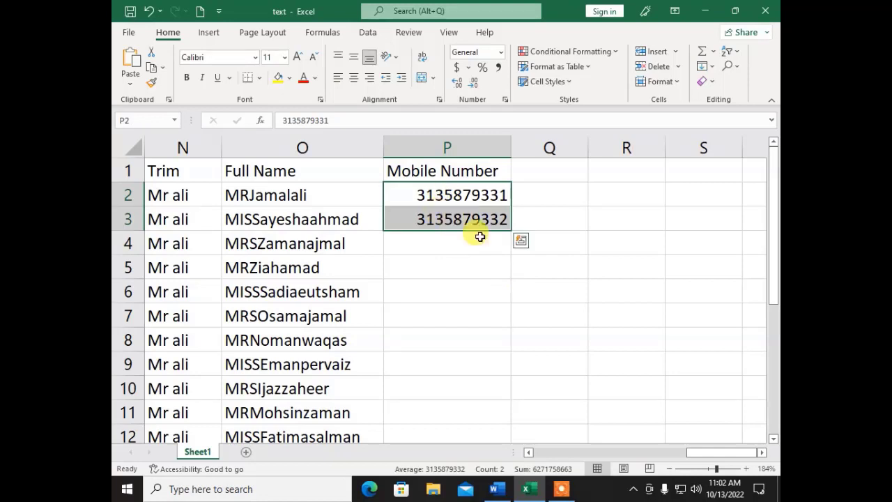
{"action": "double_click", "coordinate": [510, 230]}
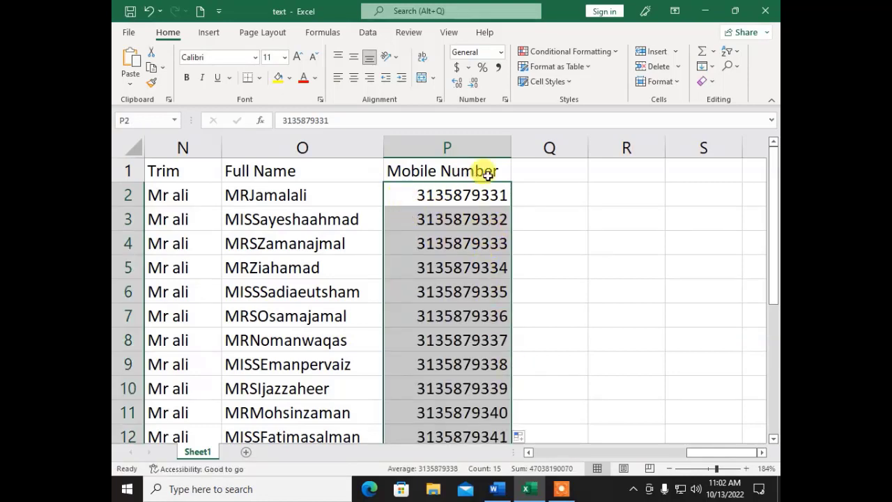
{"action": "left_click", "coordinate": [570, 168]}
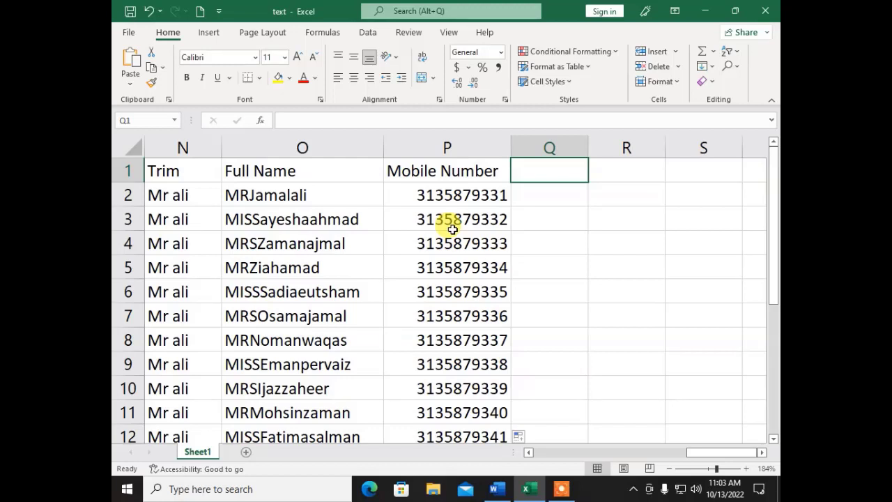
- Add 'Prefix' and 'Number' headings in Q1 and R1
{"action": "type", "text": "P"}
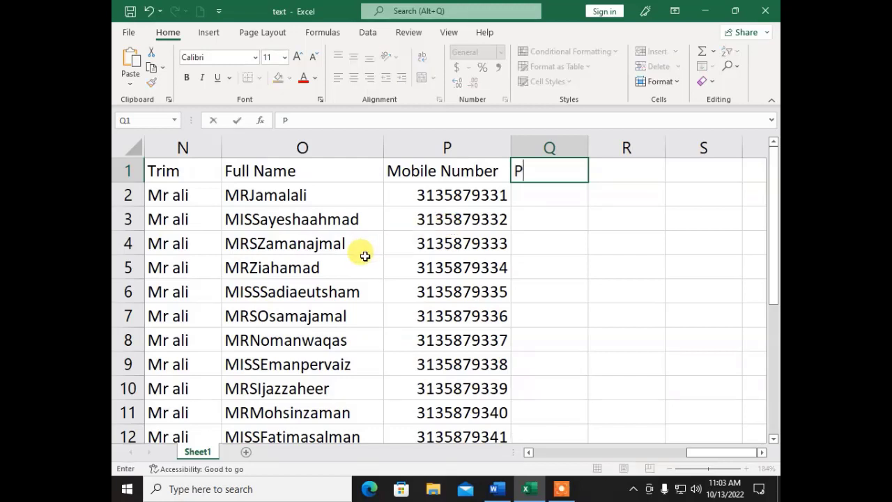
{"action": "type", "text": "refix"}
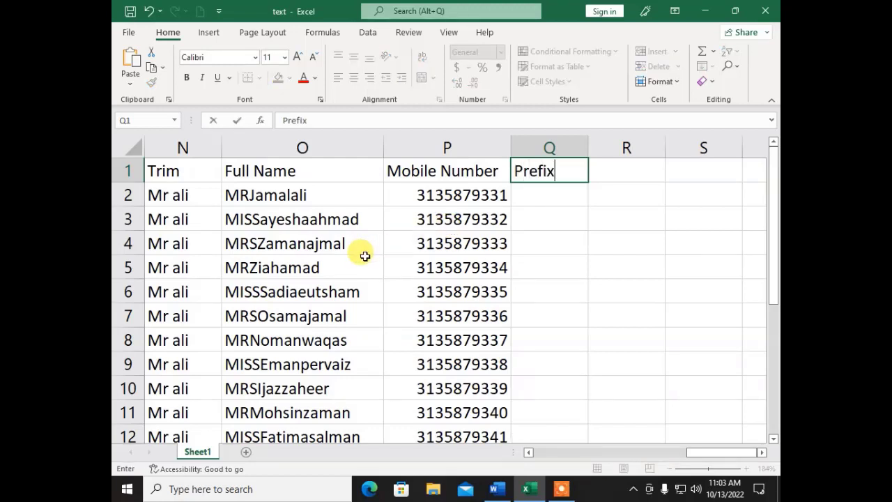
{"action": "key", "text": "Tab"}
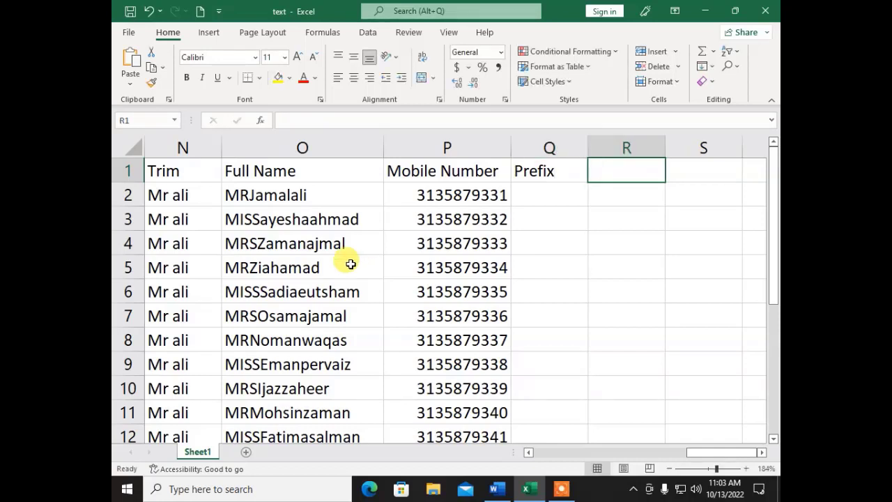
{"action": "type", "text": "Number"}
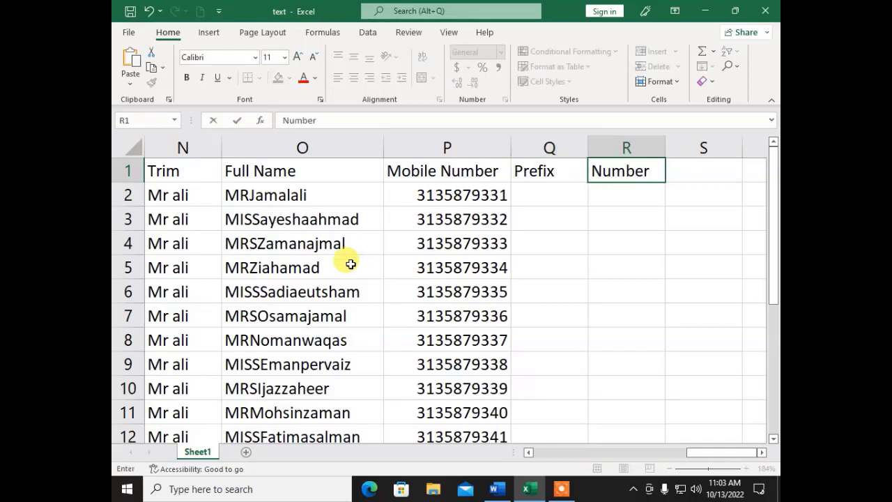
{"action": "key", "text": "Return"}
- Enter 0 in Q2 and copy it down the whole Prefix column
{"action": "key", "text": "Left"}
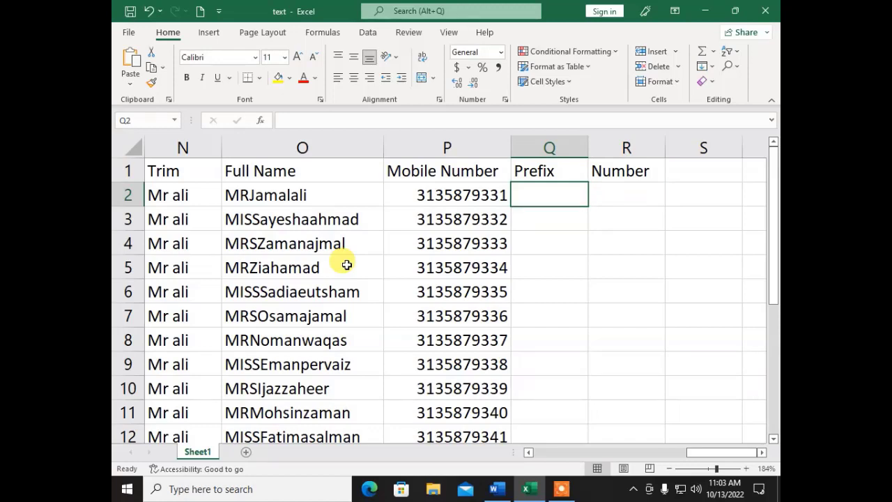
{"action": "type", "text": "0"}
{"action": "key", "text": "Return"}
{"action": "key", "text": "Up"}
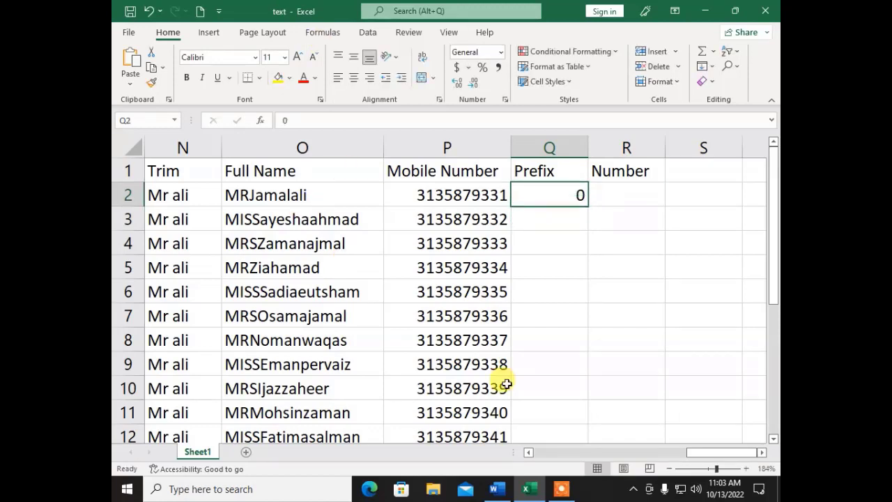
{"action": "left_click_drag", "start_coordinate": [588, 208], "coordinate": [589, 209]}
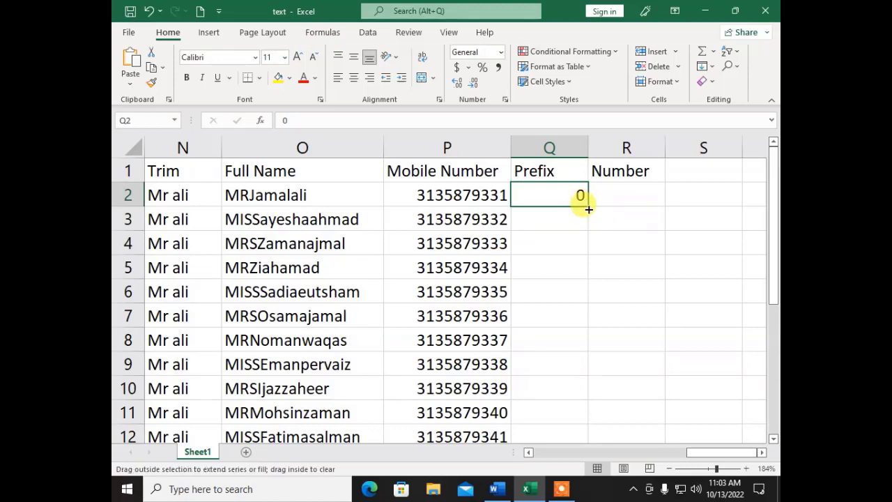
{"action": "double_click", "coordinate": [589, 209]}
{"action": "left_click", "coordinate": [605, 189]}
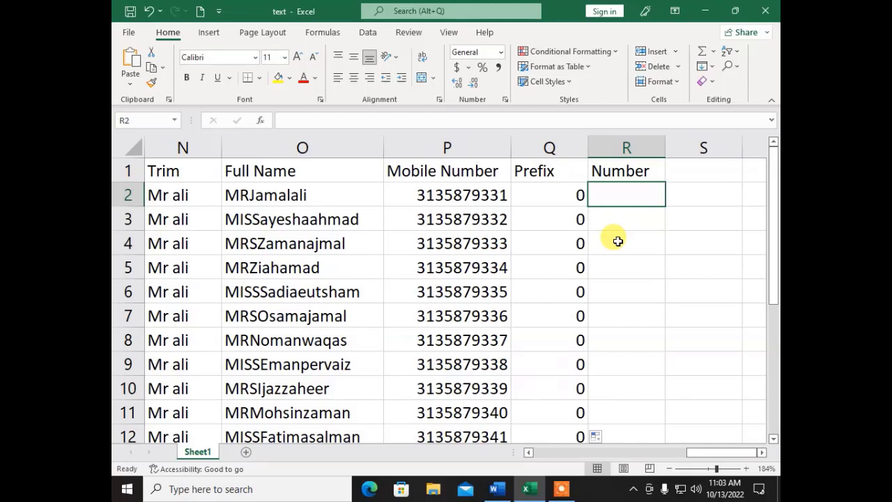
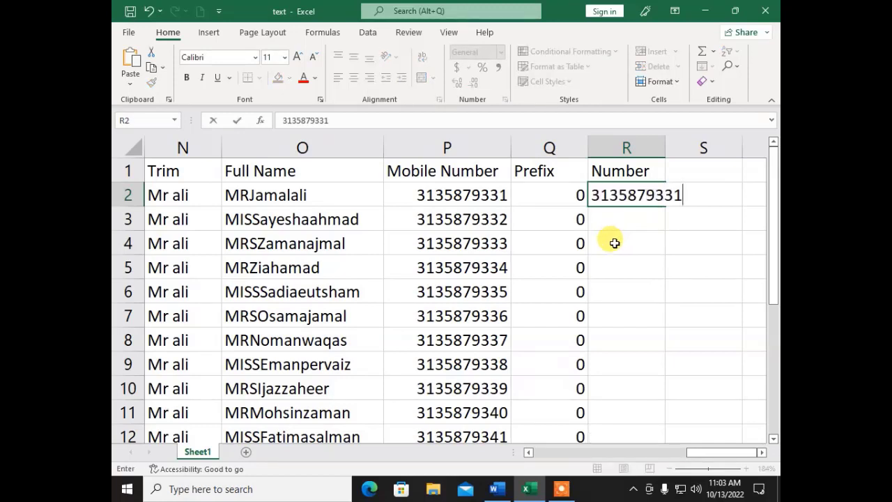
{"action": "key", "text": "Return"}
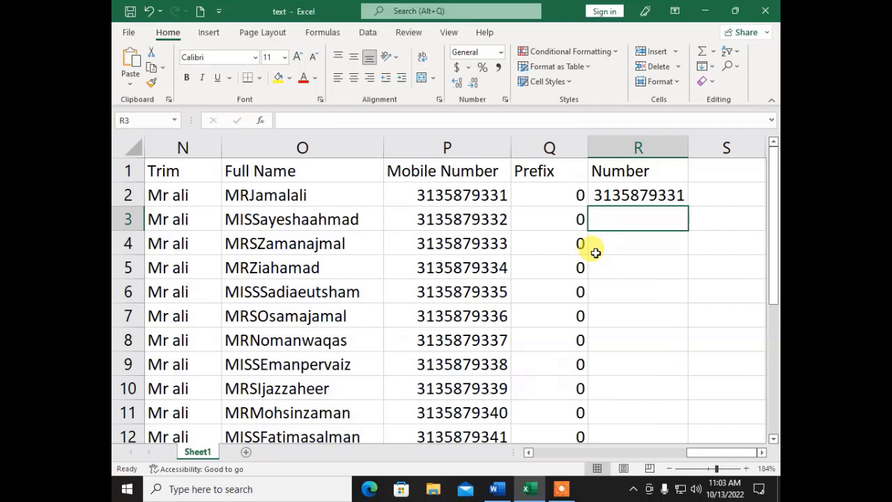
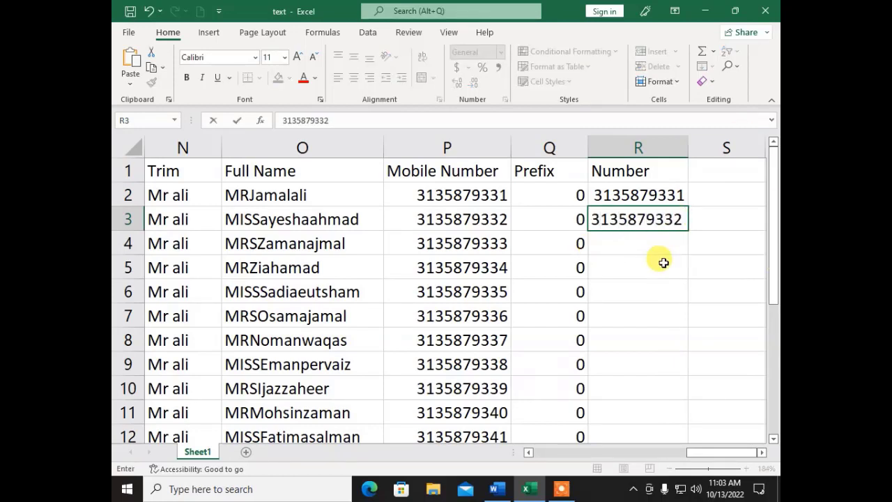
{"action": "left_click", "coordinate": [662, 263]}
{"action": "left_click_drag", "start_coordinate": [628, 195], "coordinate": [629, 216]}
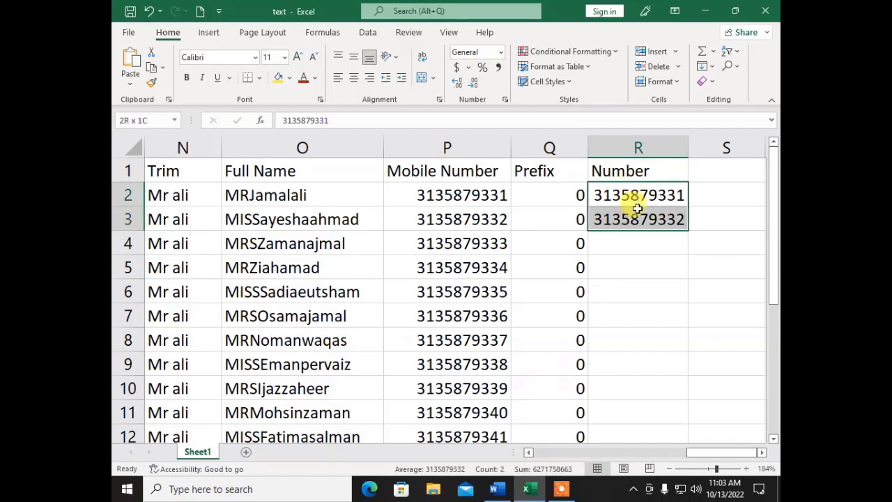
{"action": "double_click", "coordinate": [687, 232]}
{"action": "left_click", "coordinate": [662, 291]}
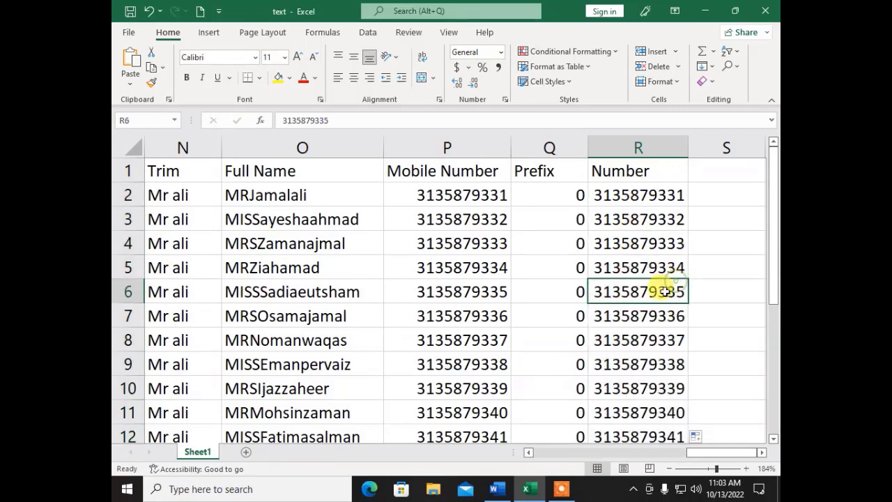
{"action": "scroll", "coordinate": [655, 307], "scroll_direction": "down", "scroll_amount": 2}
{"action": "scroll", "coordinate": [625, 334], "scroll_direction": "up", "scroll_amount": 2}
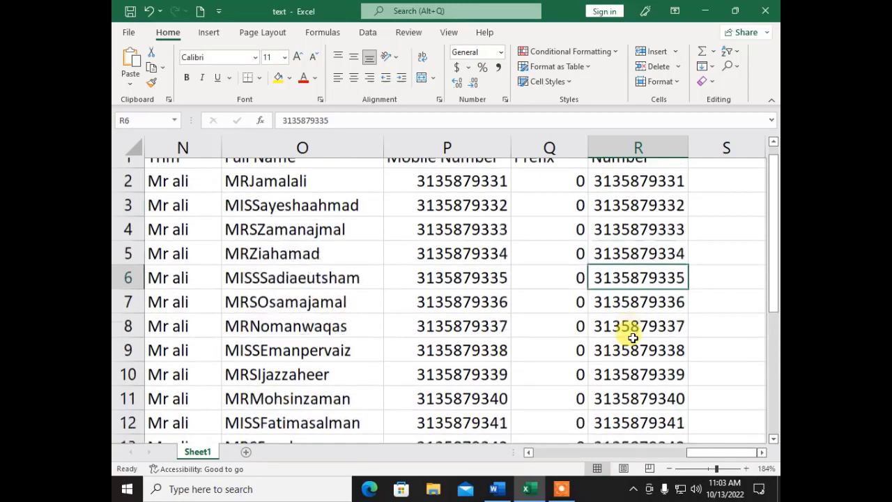
{"action": "left_click", "coordinate": [767, 453]}
{"action": "left_click", "coordinate": [766, 454]}
{"action": "left_click", "coordinate": [477, 174]}
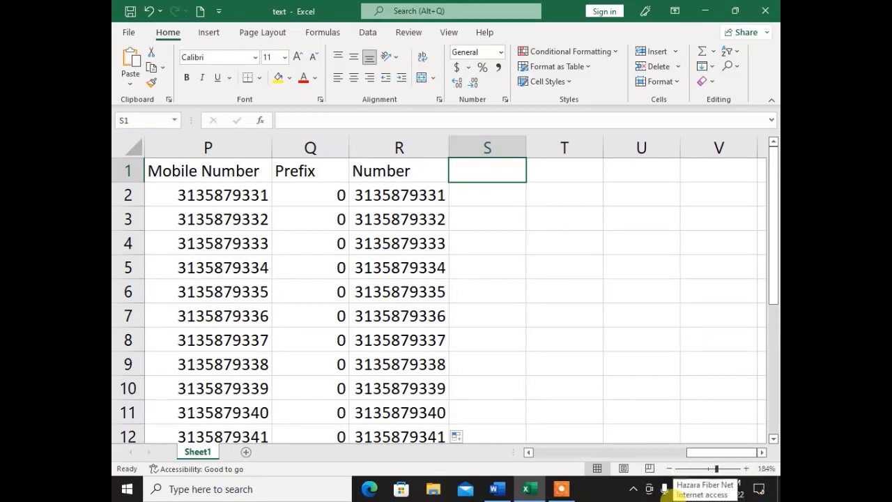
- Add a 'Cell Number' heading in S1 and enter =CONCAT(Q2,R2) in S2
{"action": "type", "text": "Ce"}
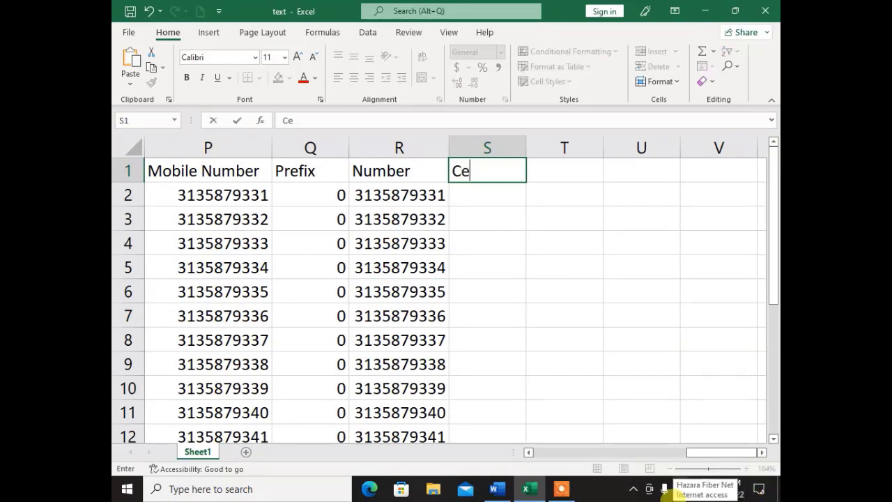
{"action": "type", "text": "ll Numbe"}
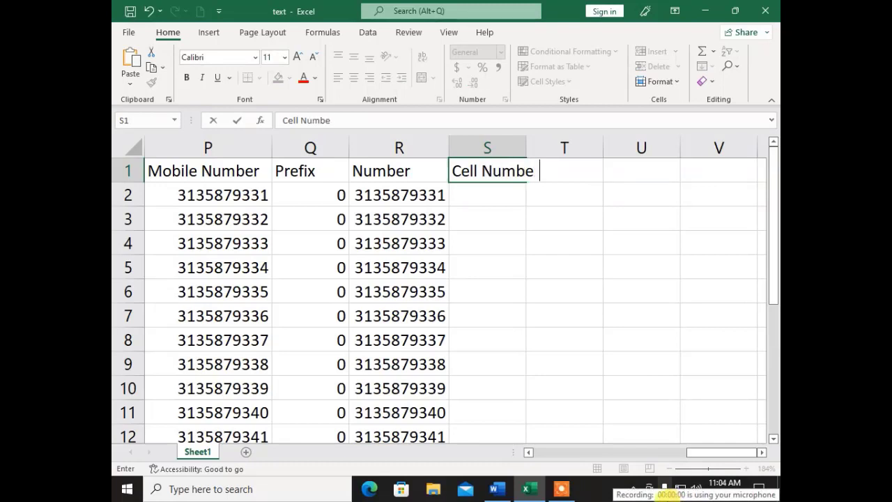
{"action": "key", "text": "Return"}
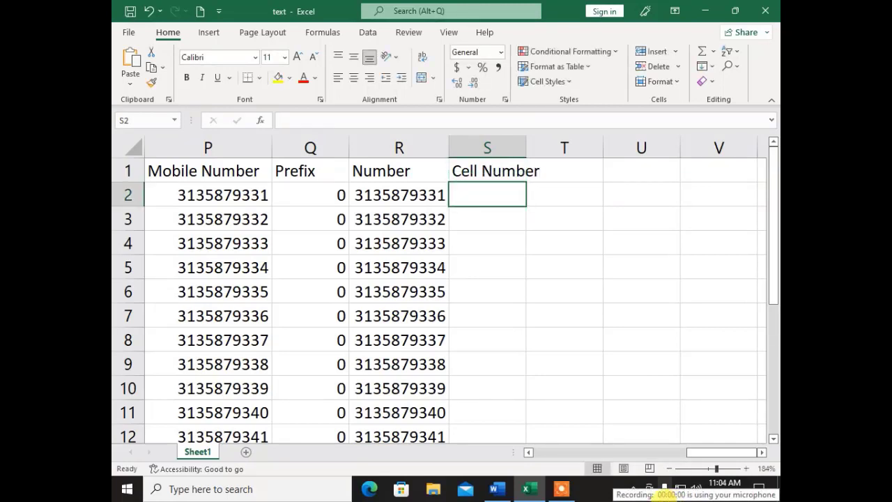
{"action": "type", "text": "=con"}
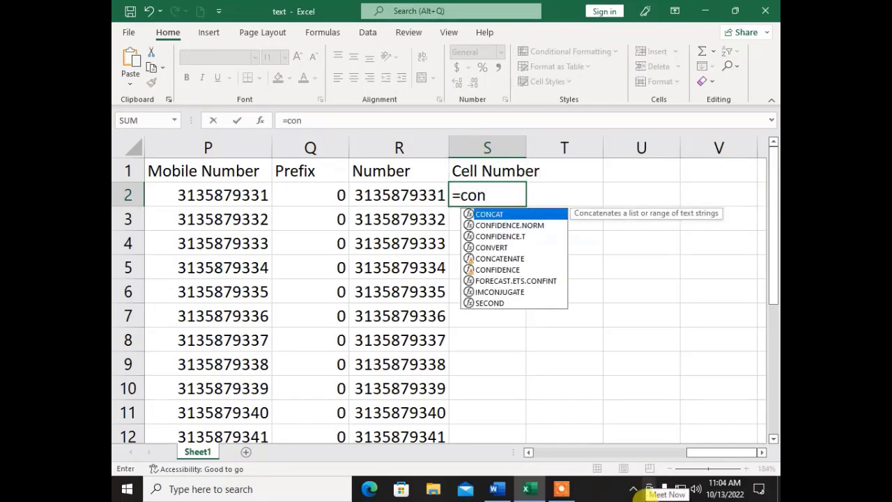
{"action": "type", "text": "cat("}
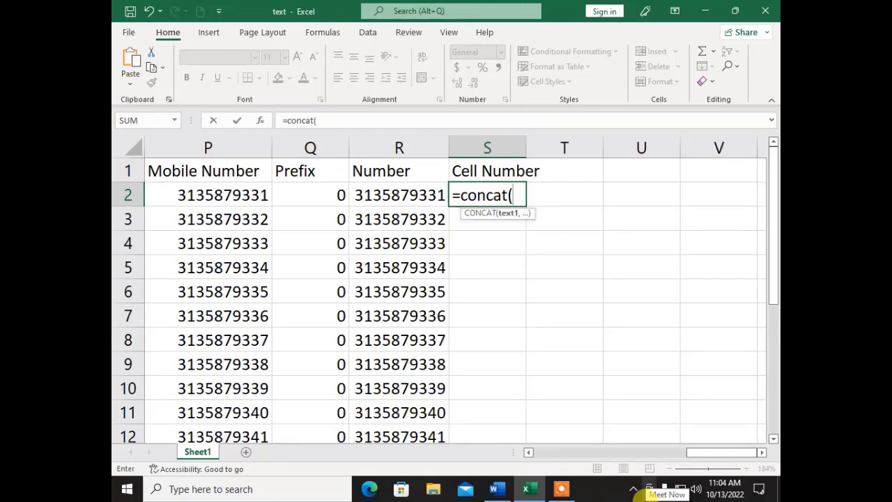
{"action": "left_click", "coordinate": [301, 188]}
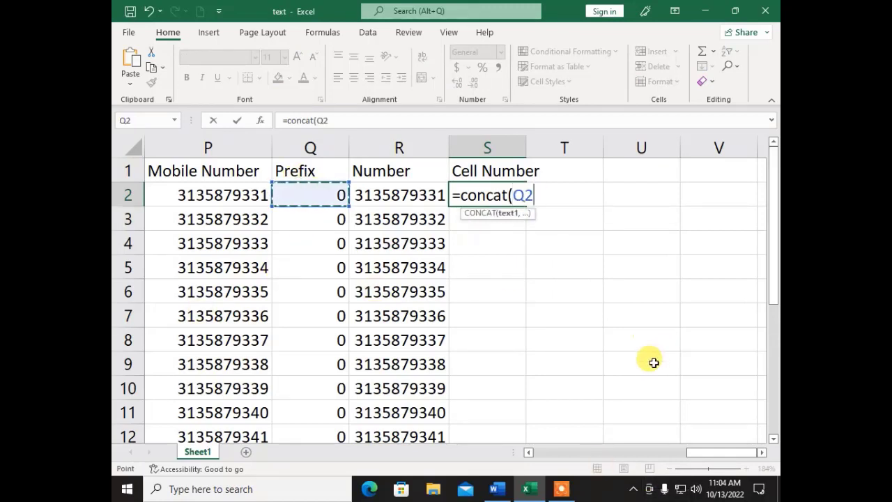
{"action": "type", "text": ","}
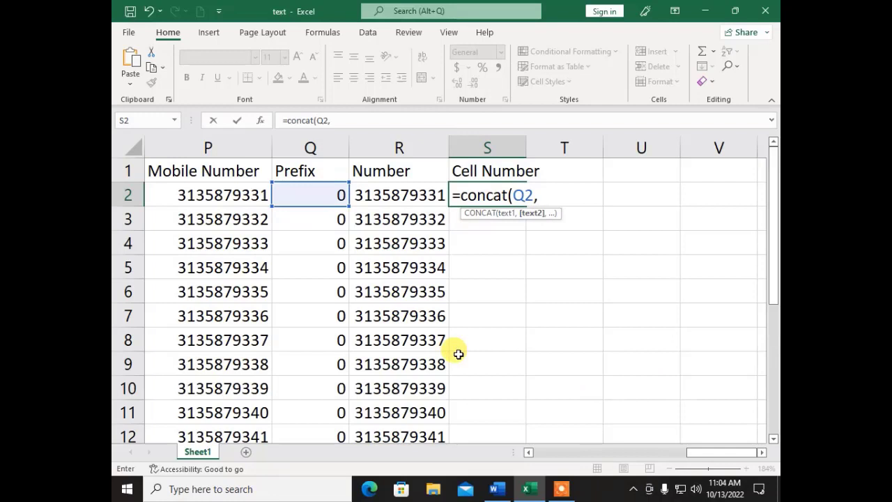
{"action": "left_click", "coordinate": [384, 189]}
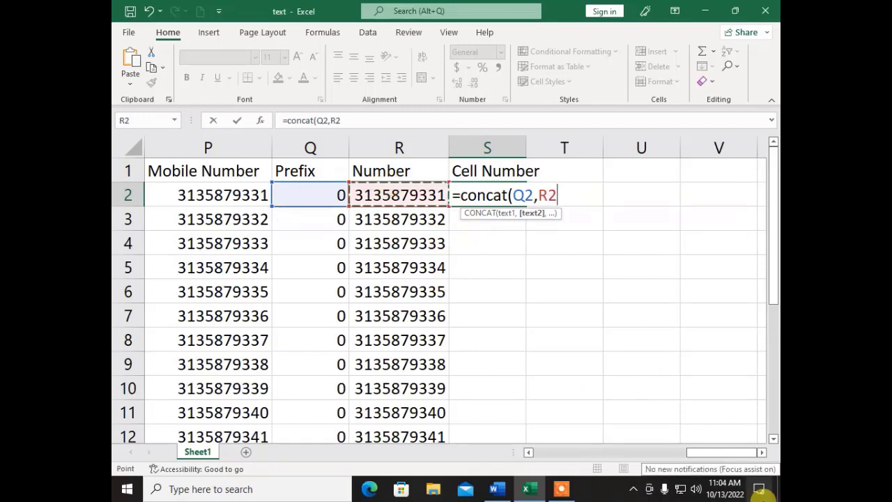
{"action": "type", "text": ")"}
{"action": "key", "text": "Return"}
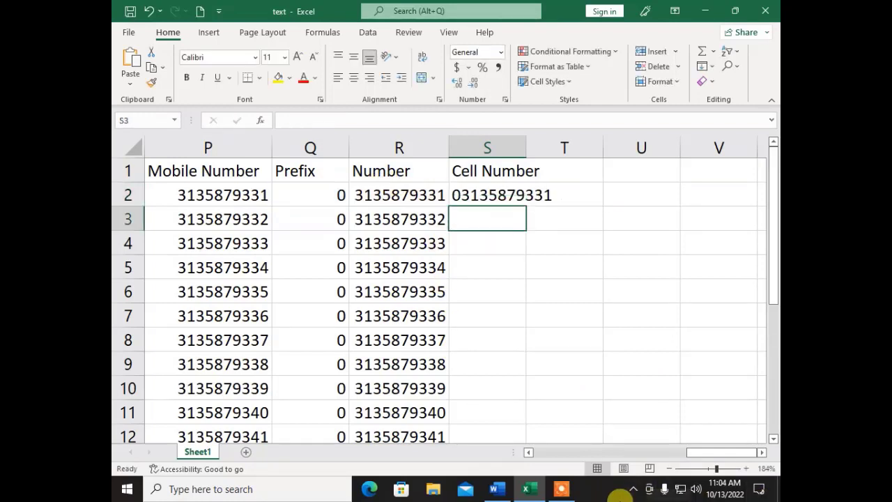
{"action": "key", "text": "Up"}
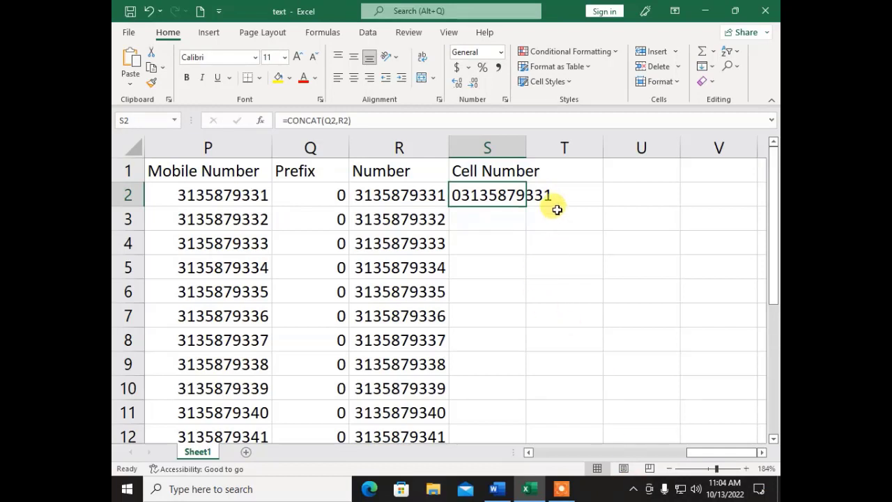
{"action": "double_click", "coordinate": [526, 147]}
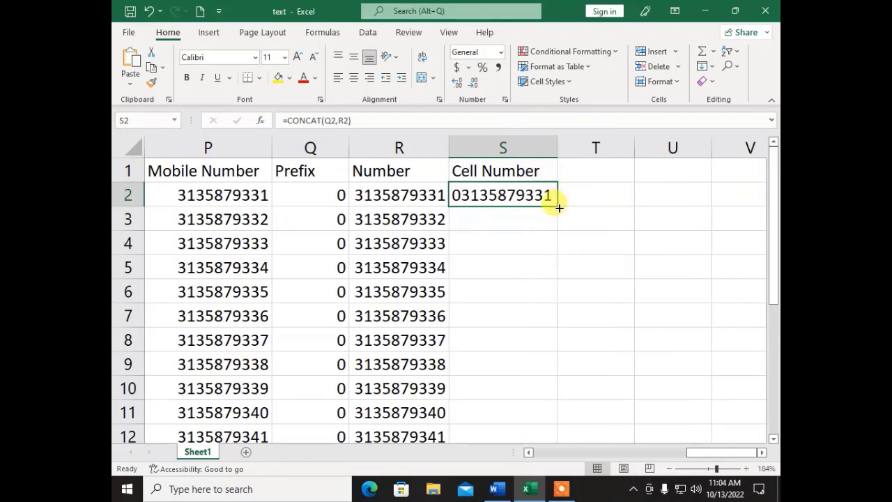
{"action": "double_click", "coordinate": [563, 203]}
{"action": "left_click", "coordinate": [603, 283]}
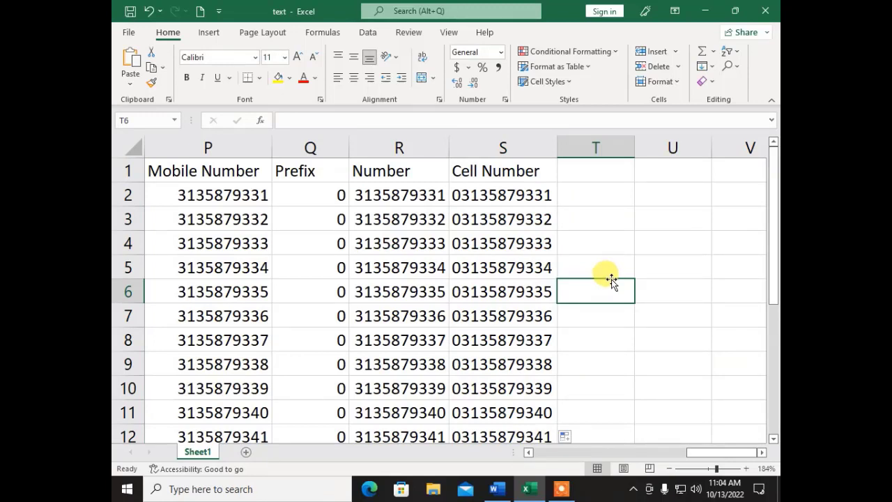
{"action": "left_click", "coordinate": [583, 167]}
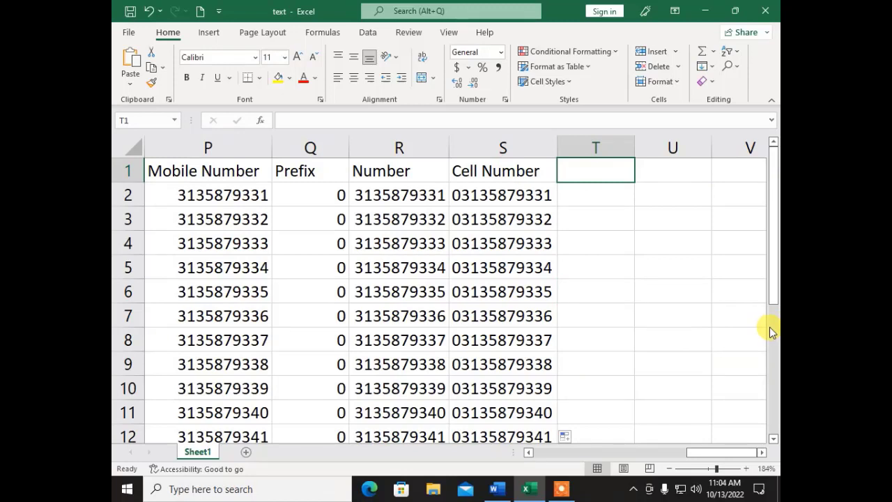
- Type 'Second Method' in T1 and autofit column T to fit it
{"action": "type", "text": "Sec"}
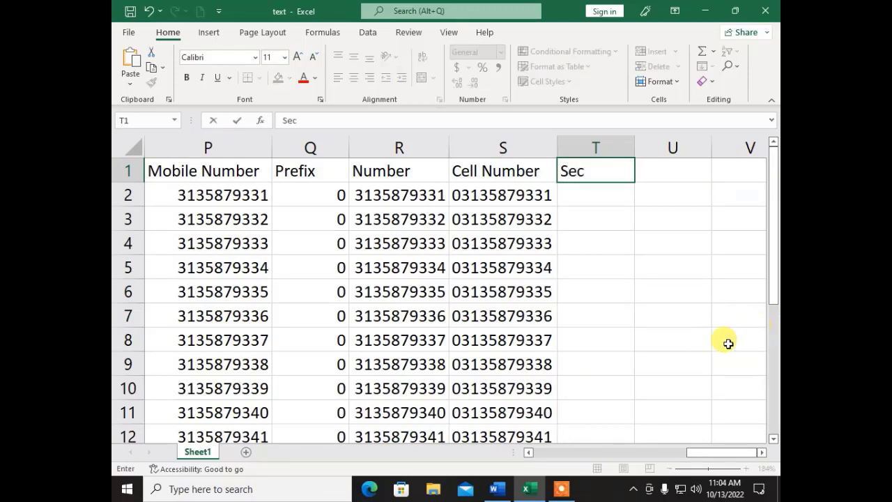
{"action": "type", "text": "ond "}
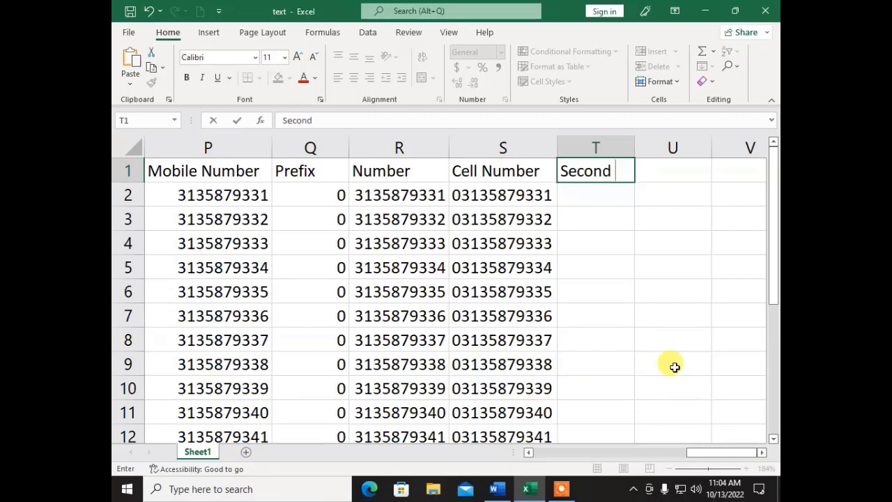
{"action": "type", "text": "Meth"}
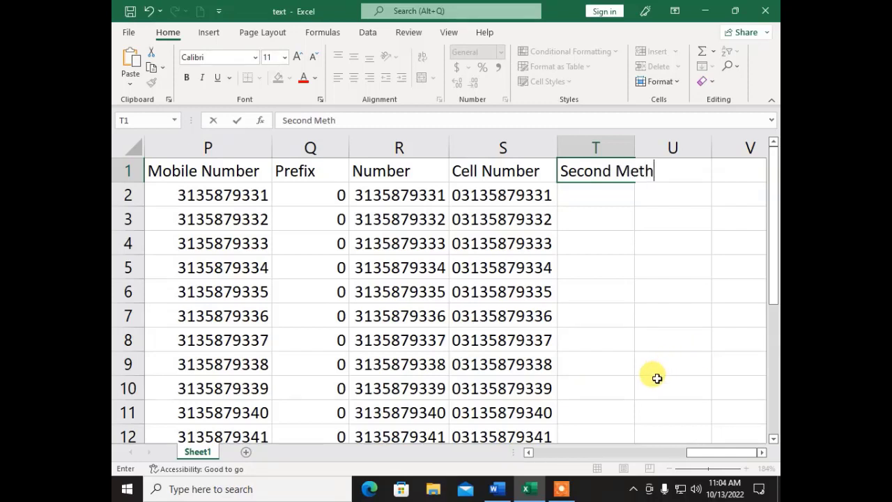
{"action": "type", "text": "od"}
{"action": "left_click", "coordinate": [632, 148]}
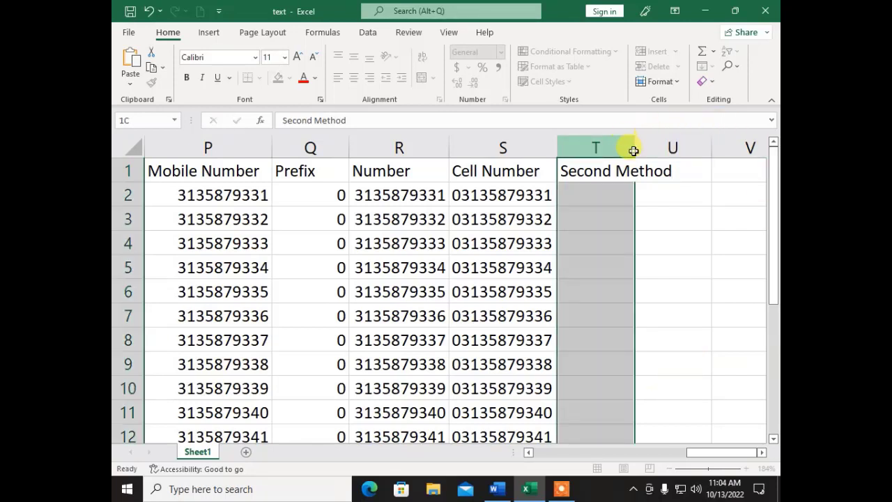
{"action": "double_click", "coordinate": [633, 149]}
{"action": "left_click", "coordinate": [608, 189]}
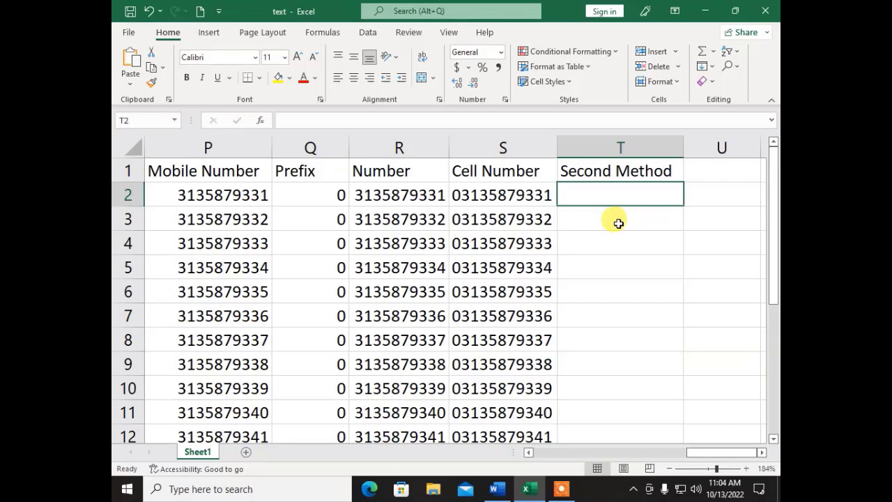
- Enter =Q2&R2 in T2 and fill it down column T
{"action": "type", "text": "="}
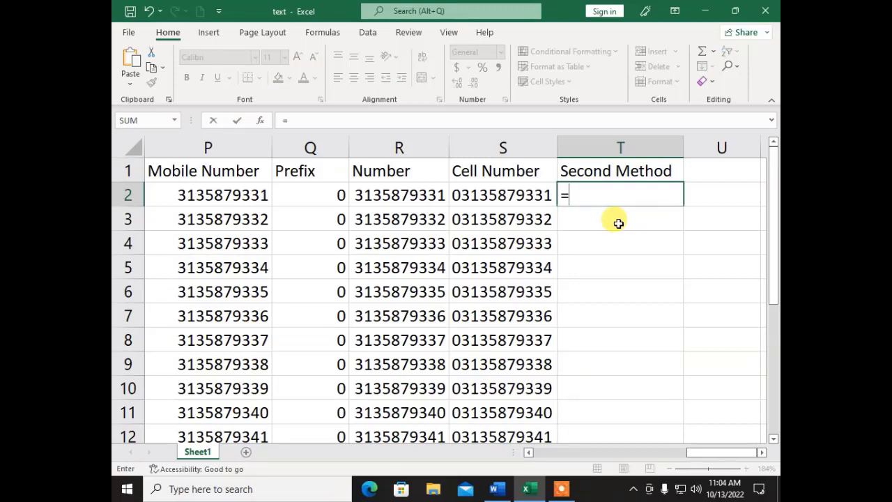
{"action": "left_click", "coordinate": [292, 202]}
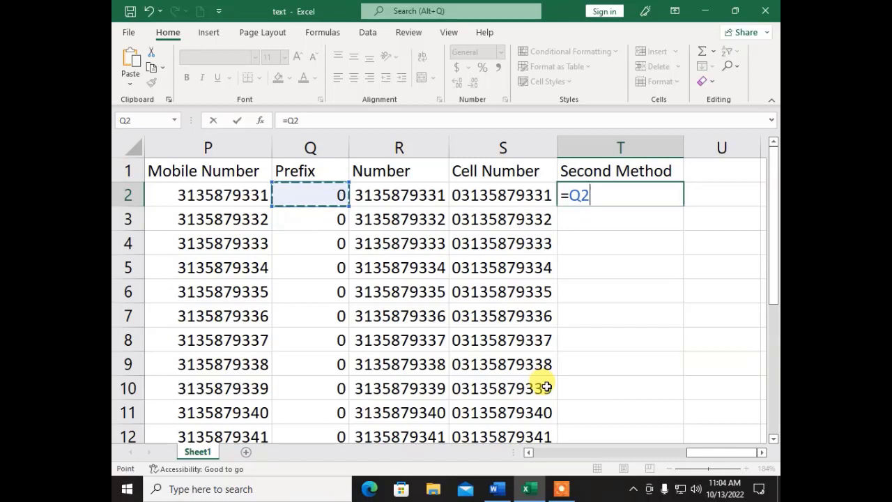
{"action": "type", "text": "&"}
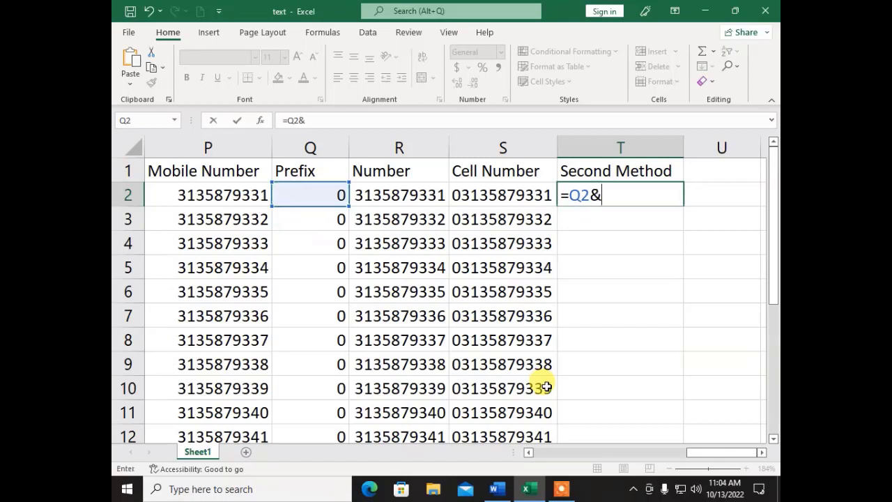
{"action": "left_click", "coordinate": [368, 197]}
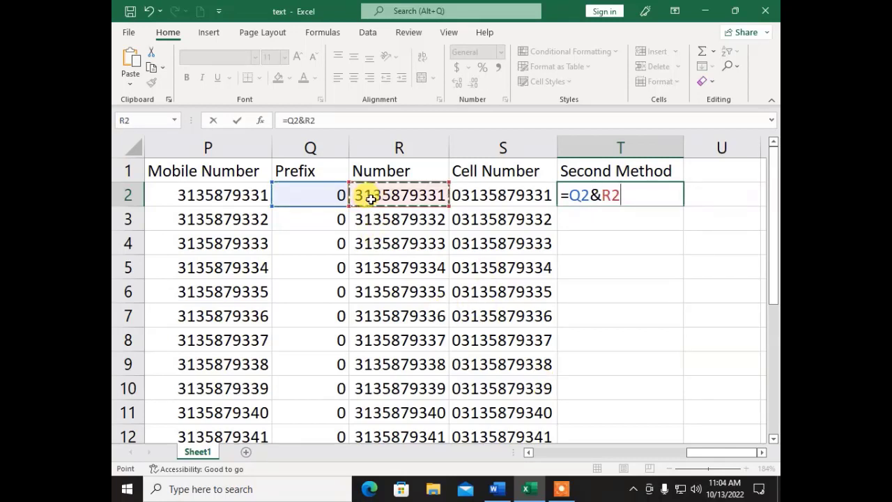
{"action": "key", "text": "Return"}
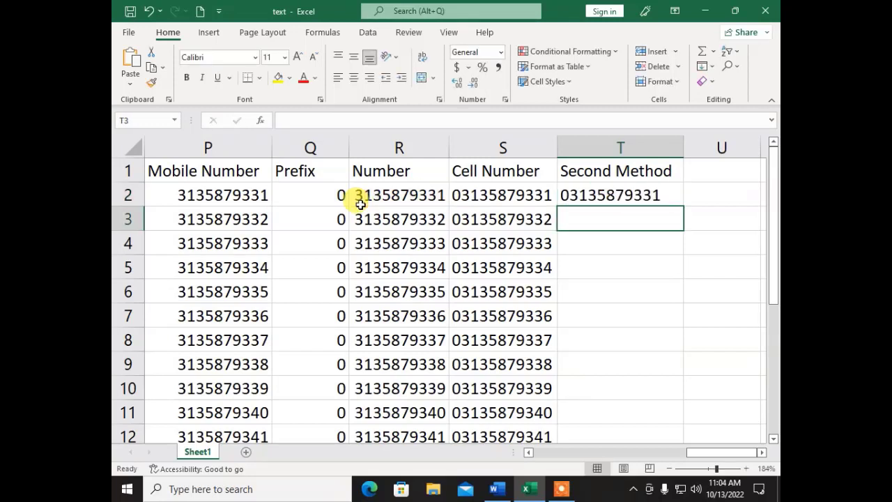
{"action": "key", "text": "Up"}
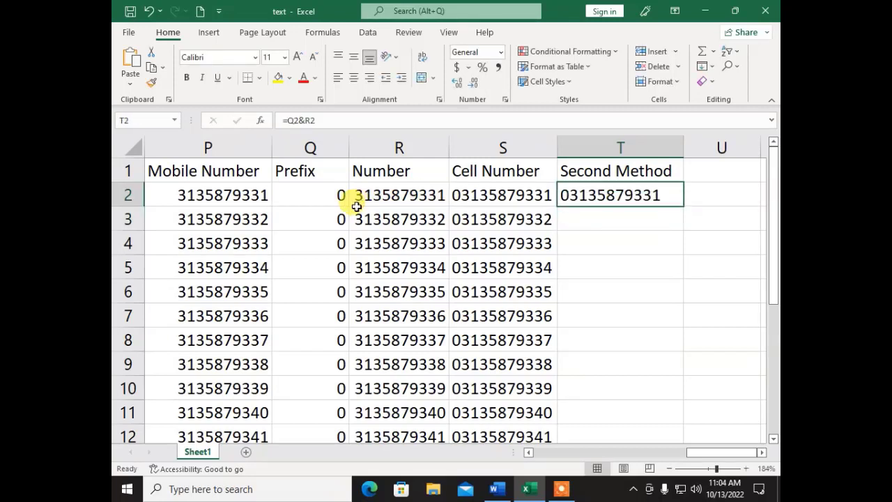
{"action": "double_click", "coordinate": [680, 205]}
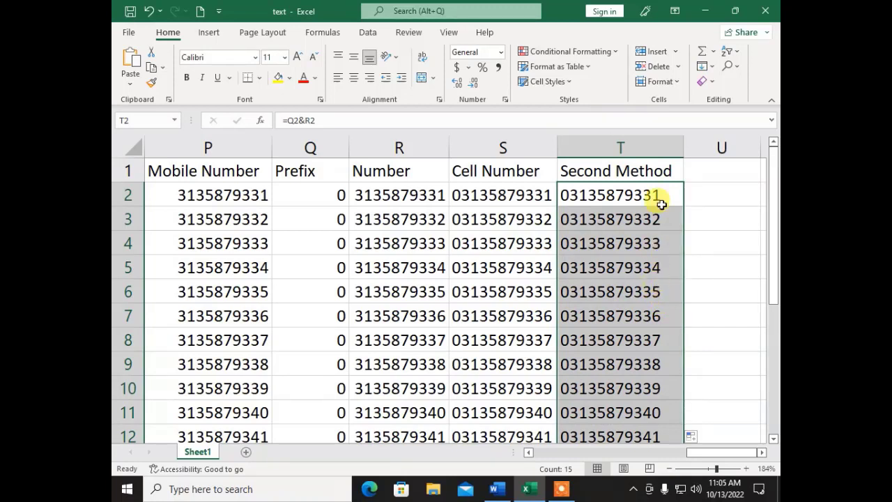
{"action": "left_click", "coordinate": [705, 168]}
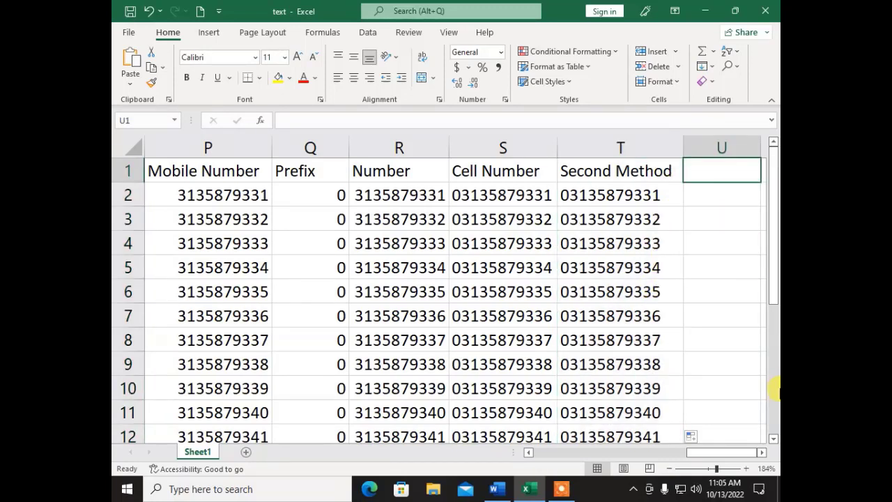
- Widen column U and enter a 'Mobile Number' heading in U1
{"action": "double_click", "coordinate": [762, 453]}
{"action": "left_click_drag", "start_coordinate": [556, 147], "coordinate": [650, 148]}
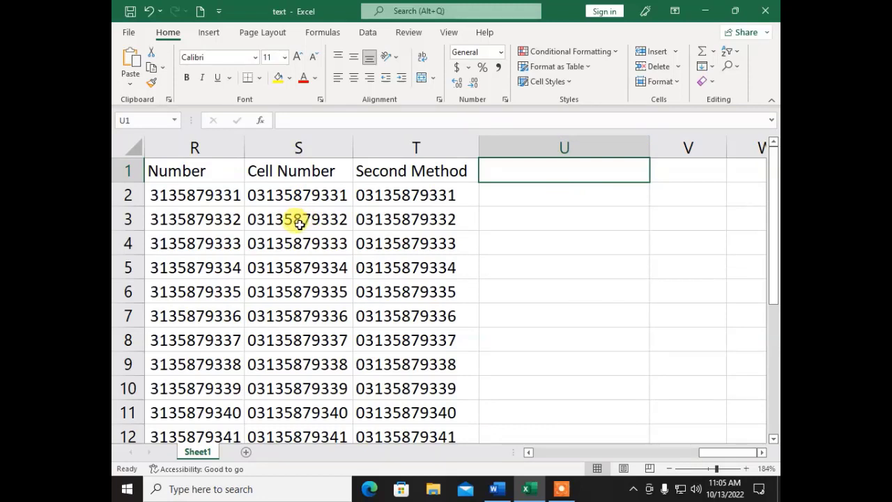
{"action": "type", "text": "Mobil"}
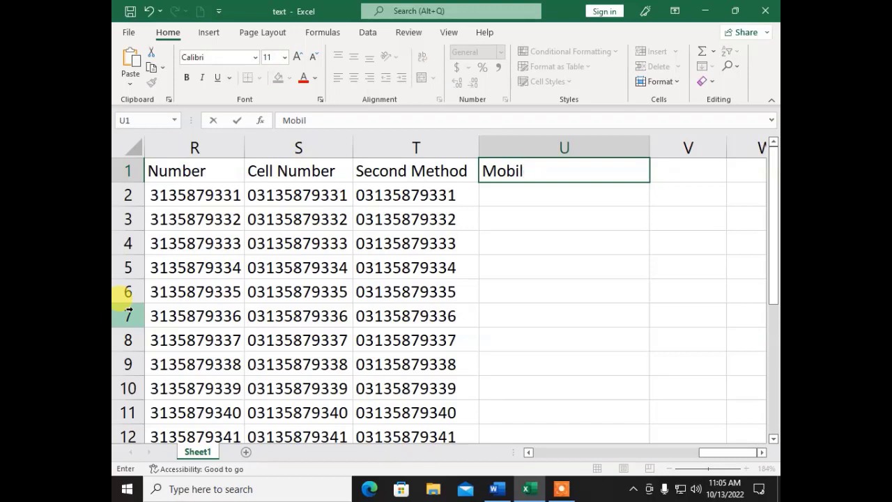
{"action": "type", "text": "e Number"}
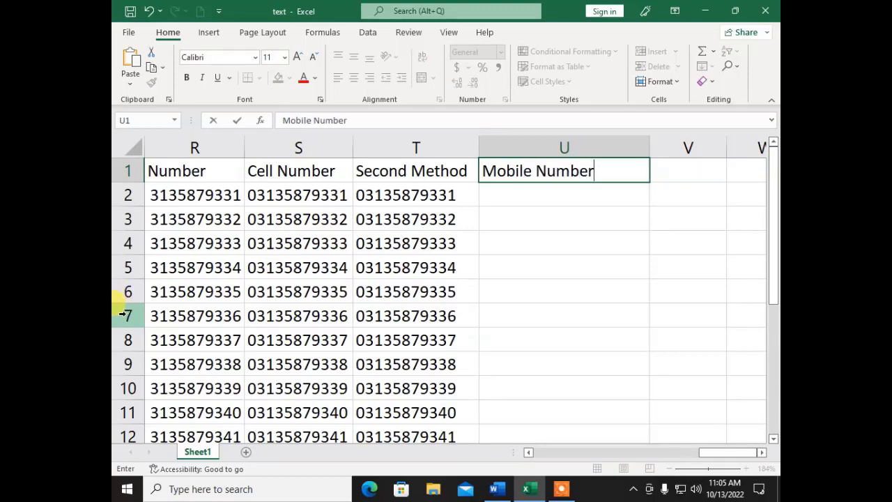
{"action": "key", "text": "Return"}
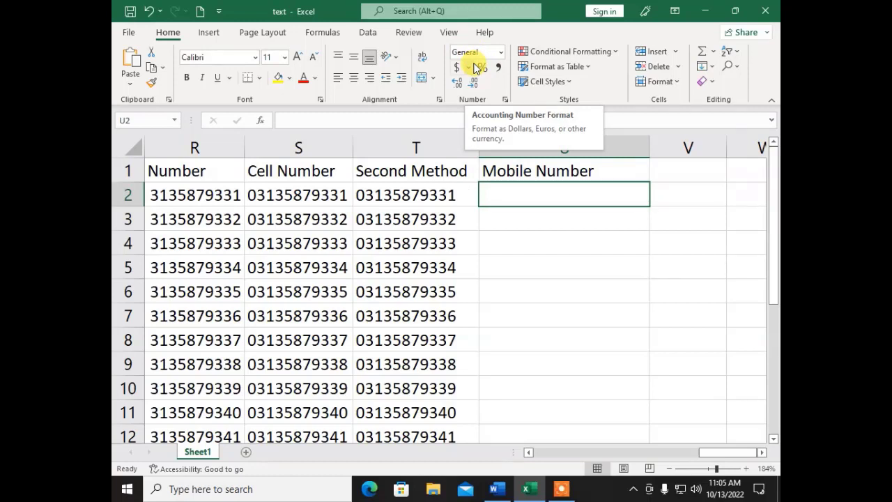
- Apply the Text number format to the empty Mobile Number cells U2:U16
{"action": "left_click", "coordinate": [513, 288]}
{"action": "left_click", "coordinate": [508, 194]}
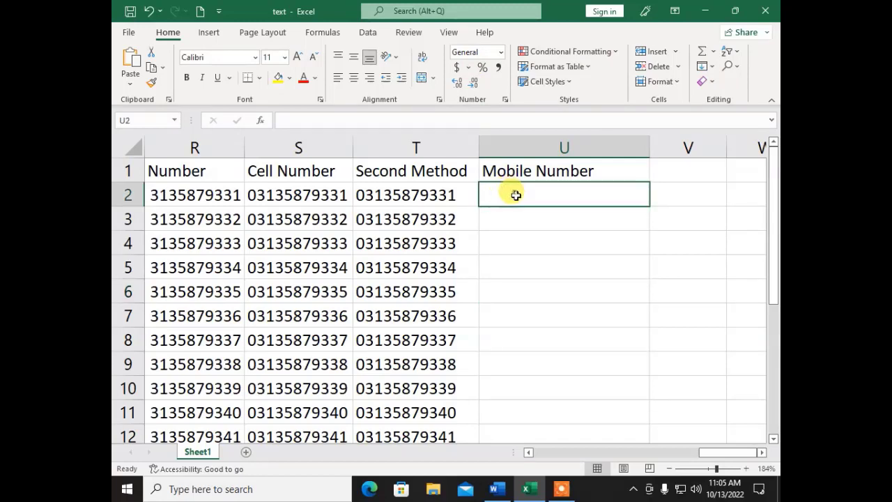
{"action": "left_click_drag", "start_coordinate": [513, 193], "coordinate": [534, 380]}
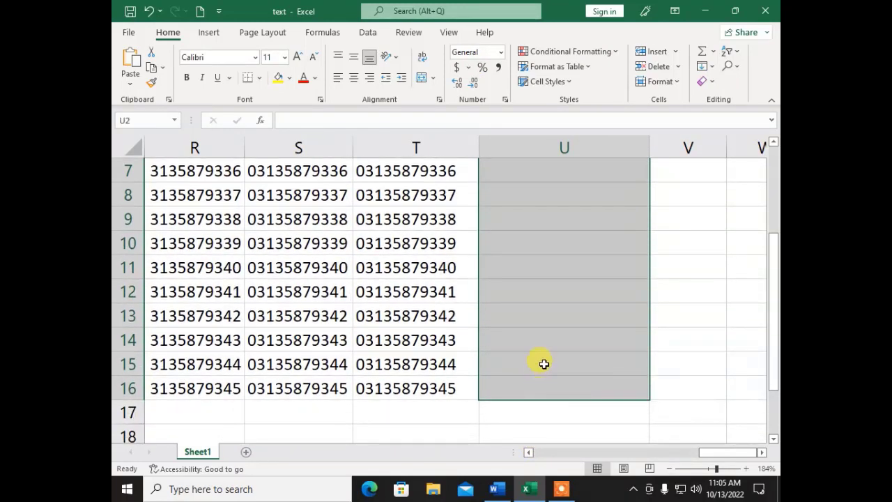
{"action": "scroll", "coordinate": [548, 337], "scroll_direction": "up", "scroll_amount": 2}
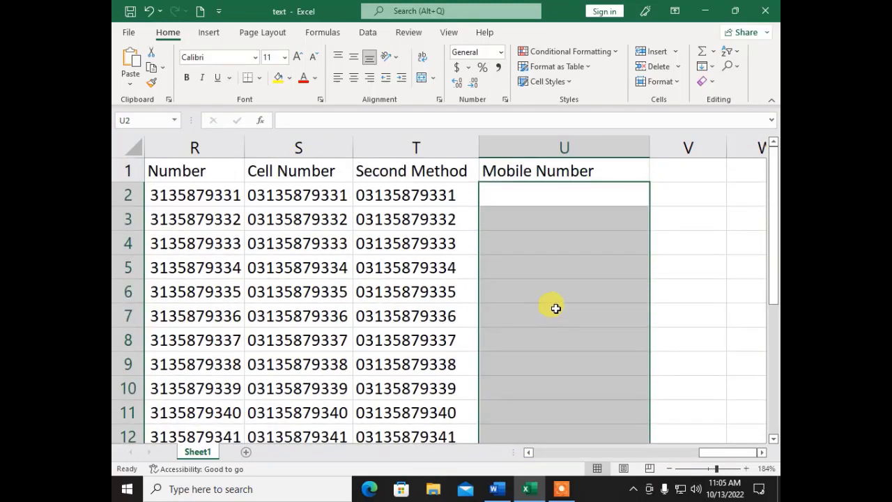
{"action": "left_click", "coordinate": [500, 52]}
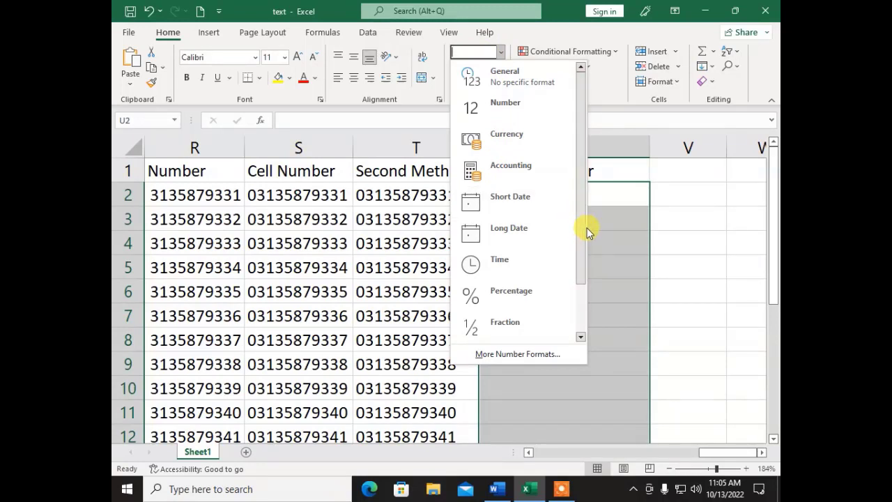
{"action": "left_click_drag", "start_coordinate": [584, 280], "coordinate": [578, 346]}
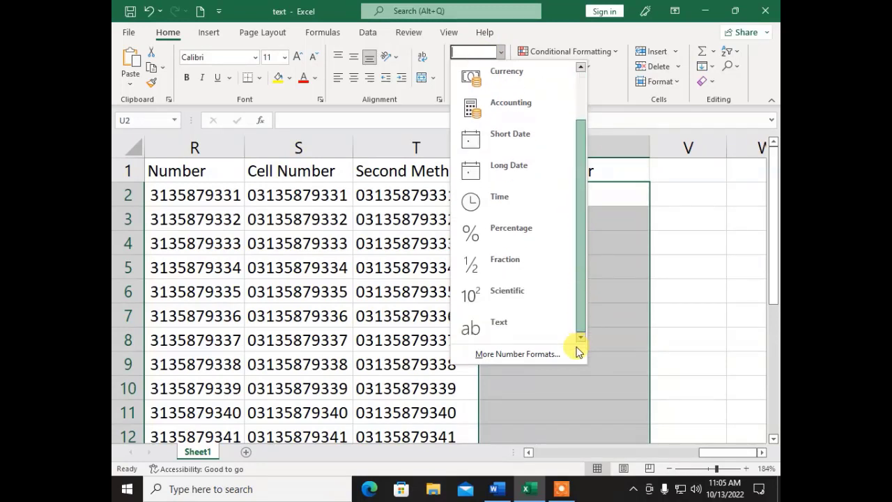
{"action": "left_click", "coordinate": [530, 333]}
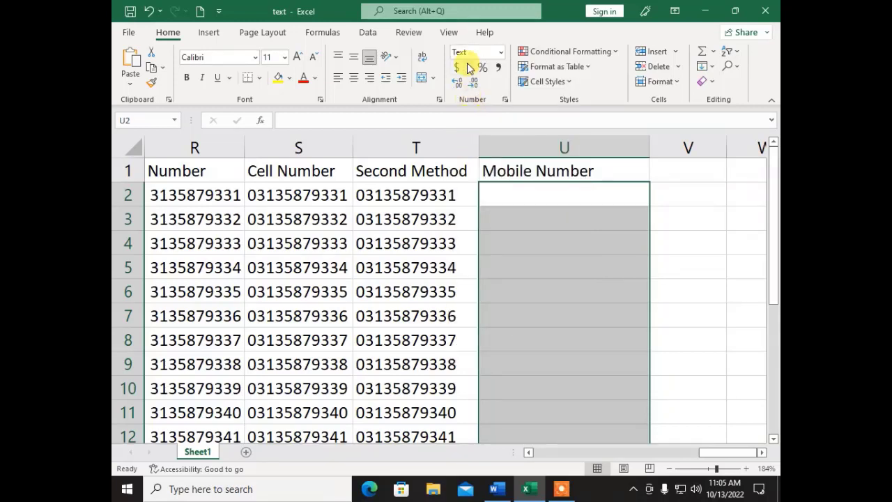
{"action": "left_click", "coordinate": [537, 191]}
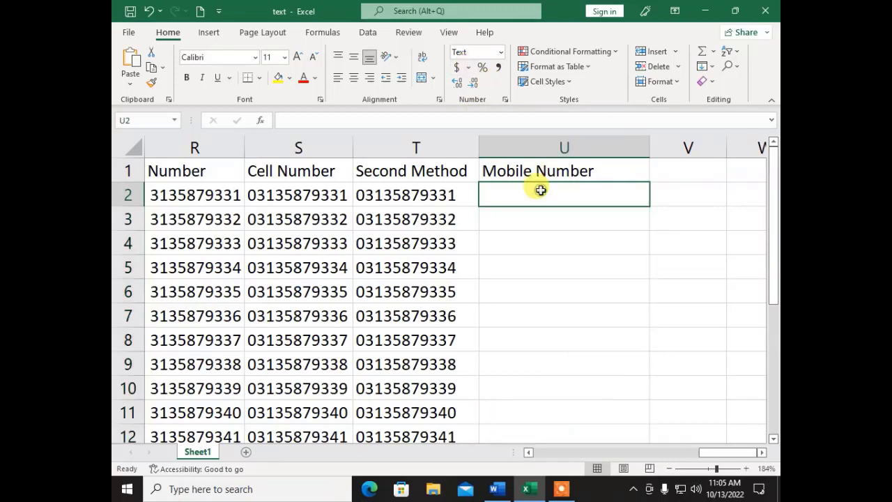
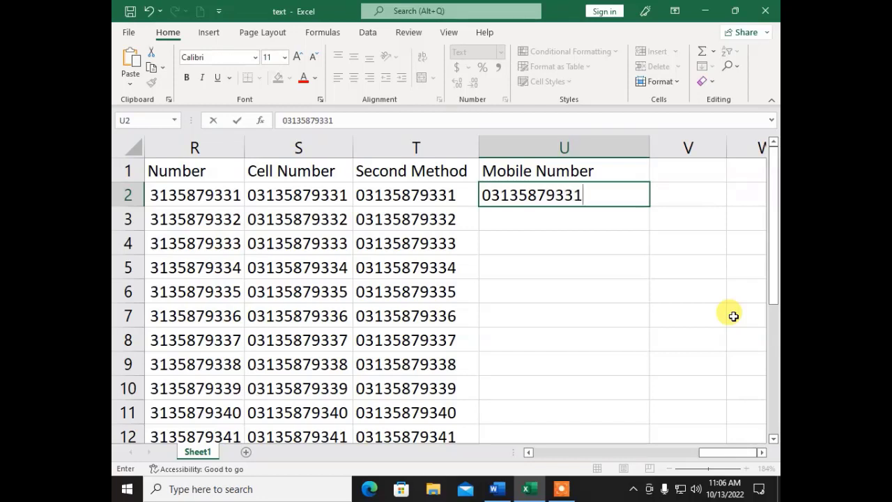
{"action": "key", "text": "Return"}
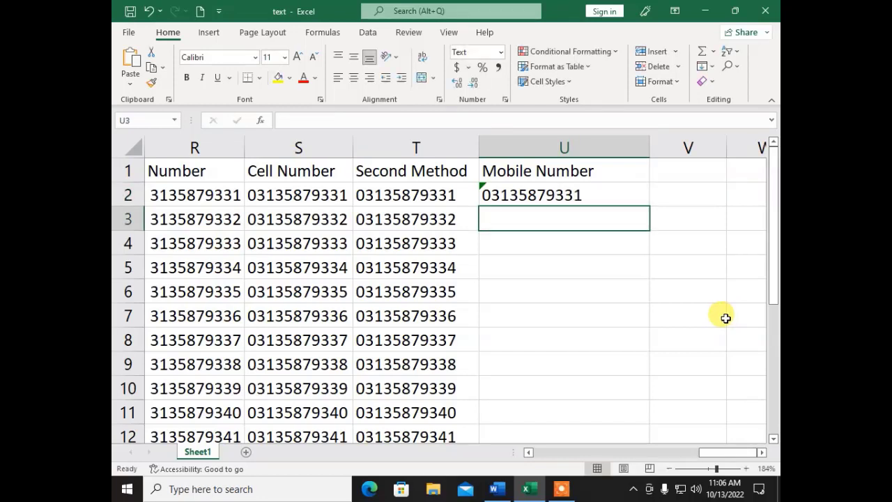
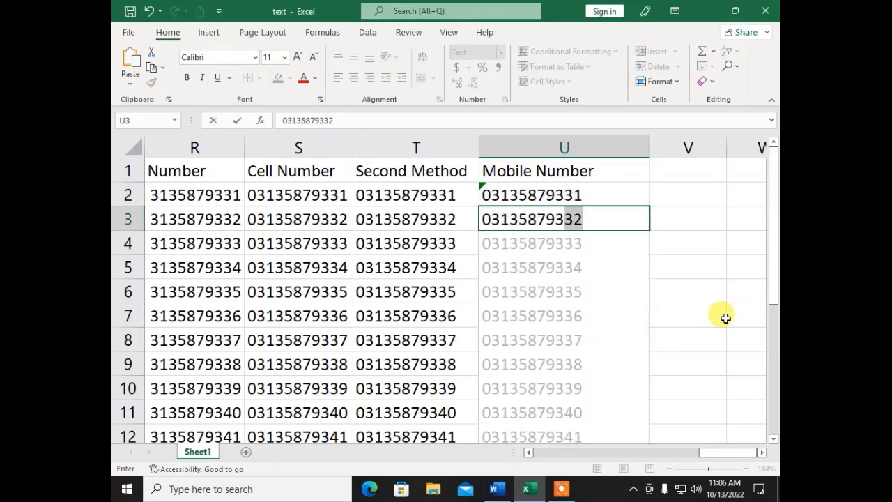
{"action": "key", "text": "Return"}
{"action": "key", "text": "Up"}
{"action": "key", "text": "Up"}
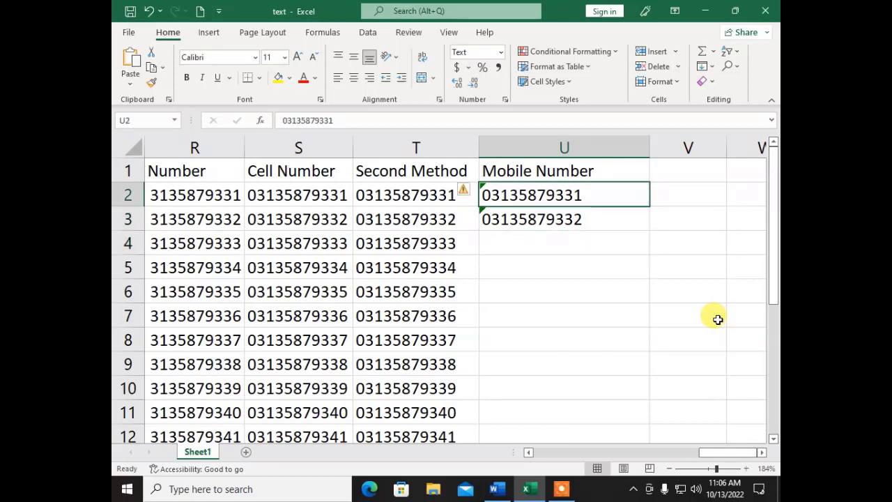
- Fill the number series down column U, confirm leading zeros remain, and scroll back to column A
{"action": "left_click_drag", "start_coordinate": [571, 198], "coordinate": [587, 232]}
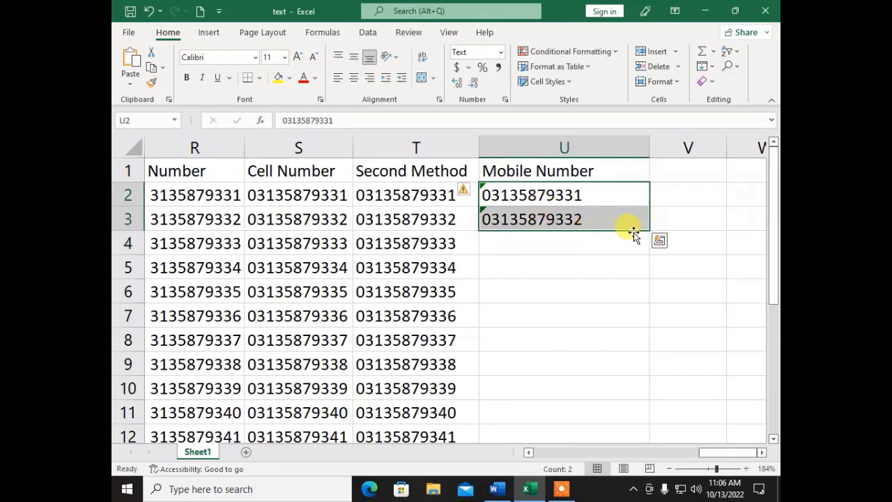
{"action": "double_click", "coordinate": [651, 230]}
{"action": "left_click", "coordinate": [577, 266]}
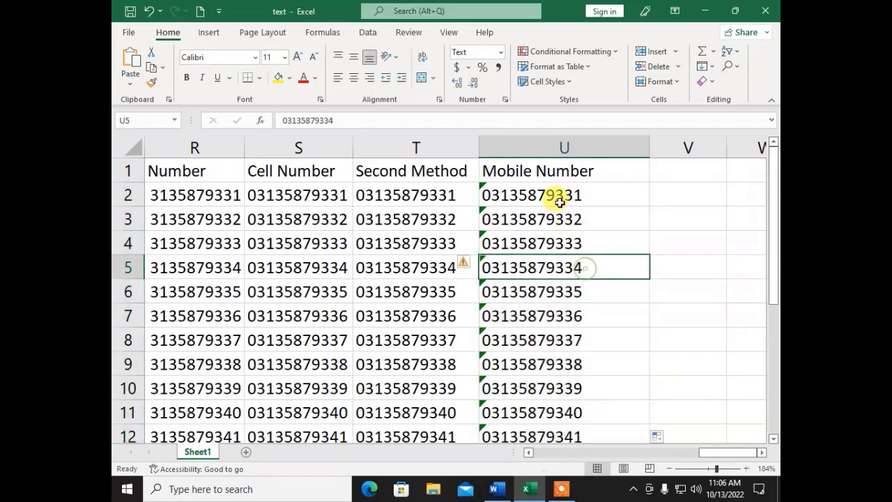
{"action": "key", "text": "Up"}
{"action": "key", "text": "Up"}
{"action": "key", "text": "Up"}
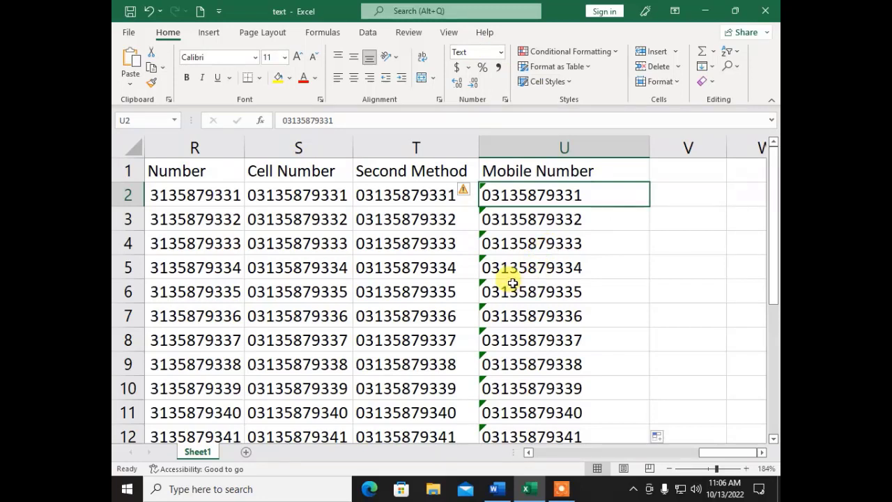
{"action": "left_click", "coordinate": [491, 262]}
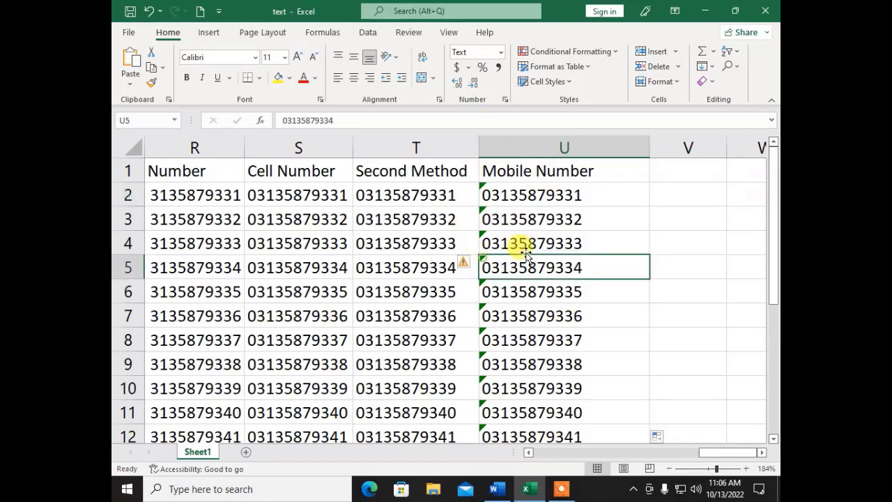
{"action": "left_click", "coordinate": [608, 199]}
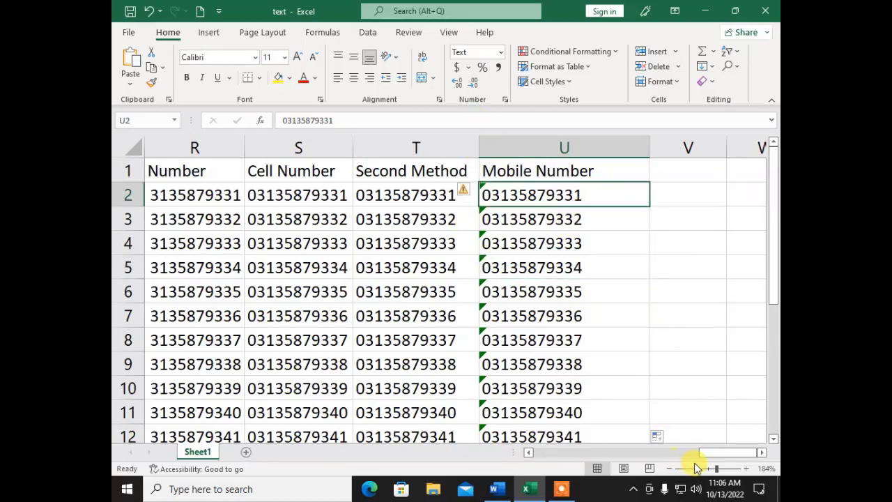
{"action": "left_click_drag", "start_coordinate": [701, 454], "coordinate": [510, 453]}
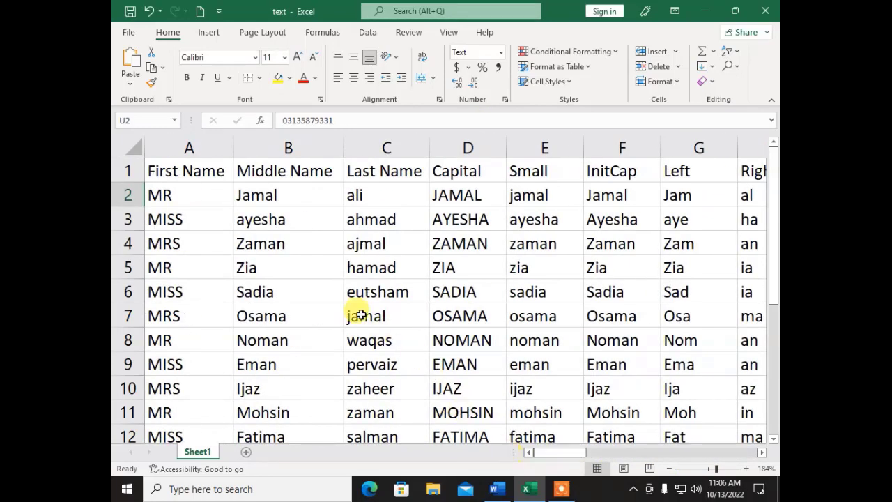
{"action": "left_click", "coordinate": [561, 489]}
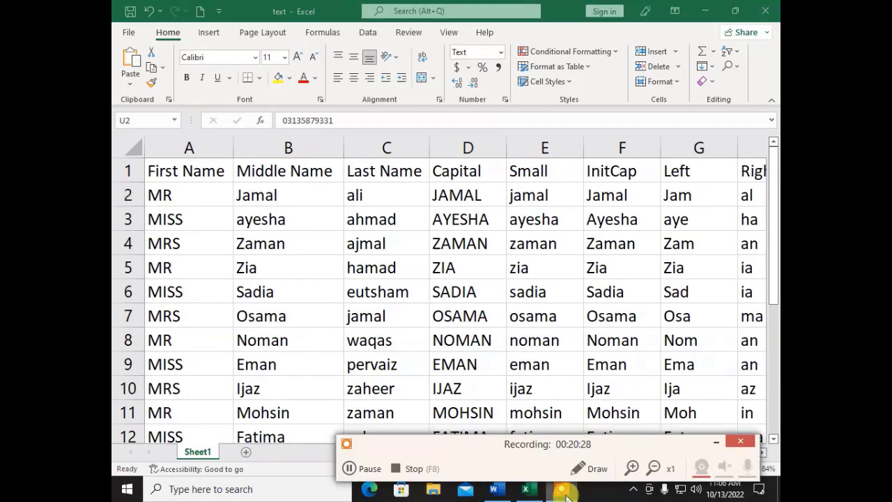